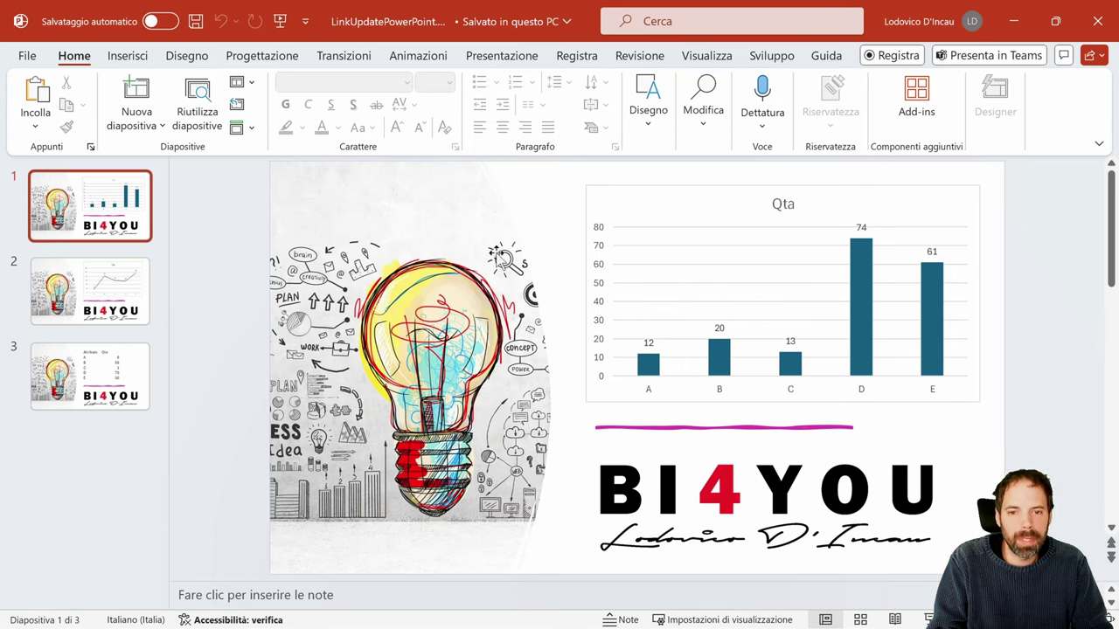
Step: Refresh the linked Qta bar chart on slide 1 with Aggiorna collegamento
click(685, 216)
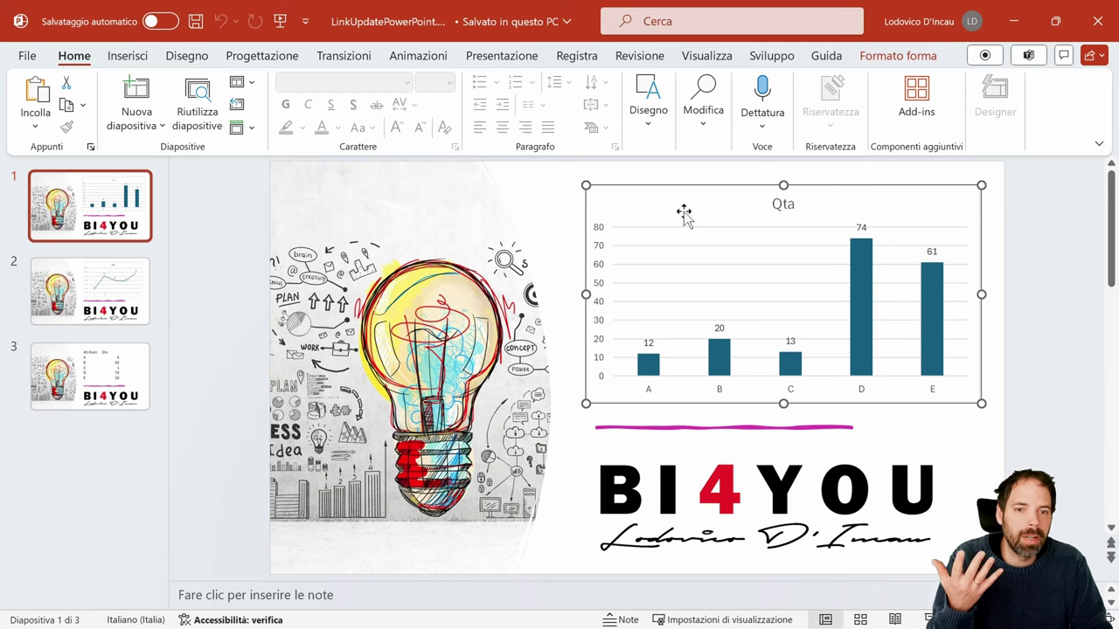
right_click(682, 206)
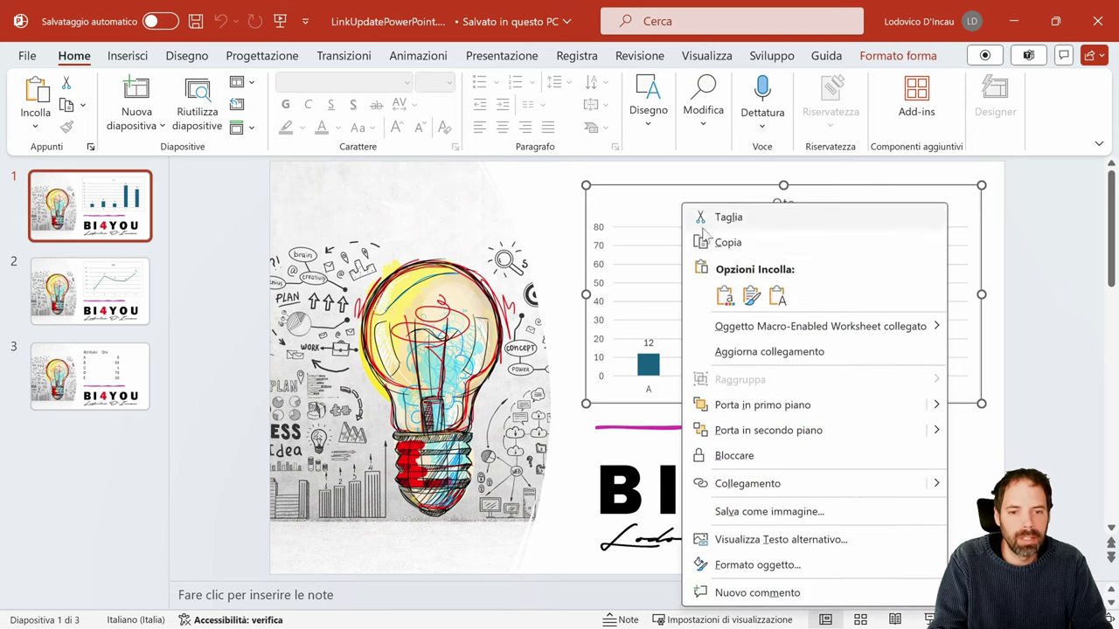
click(768, 352)
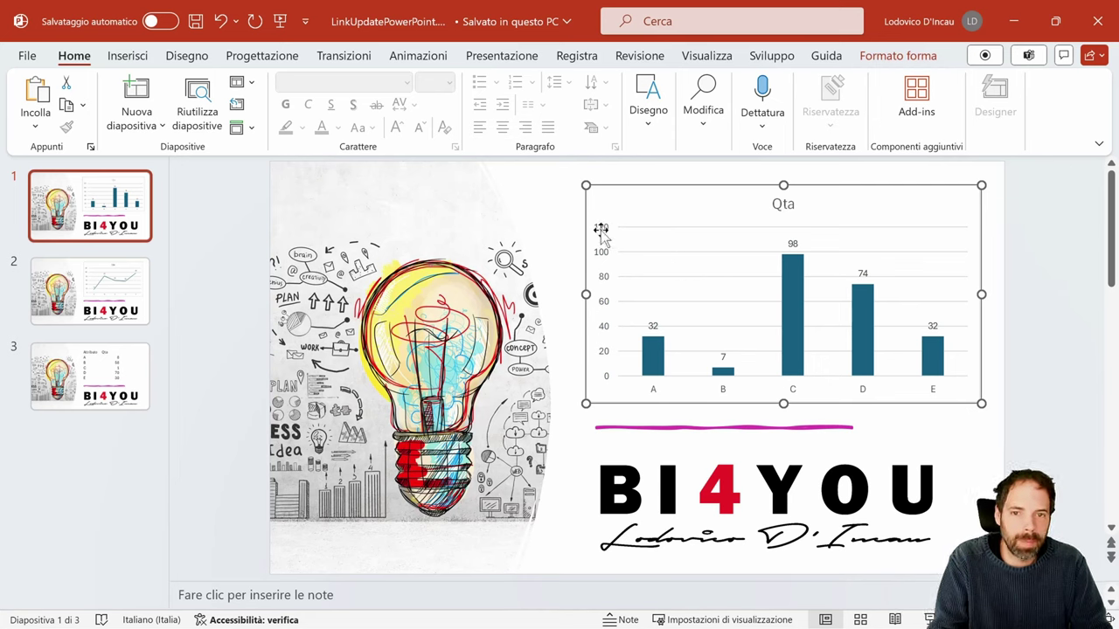
Step: Refresh the linked Attributo/Qta table on slide 3 from the Excel data
key(Escape)
key(Page_Down)
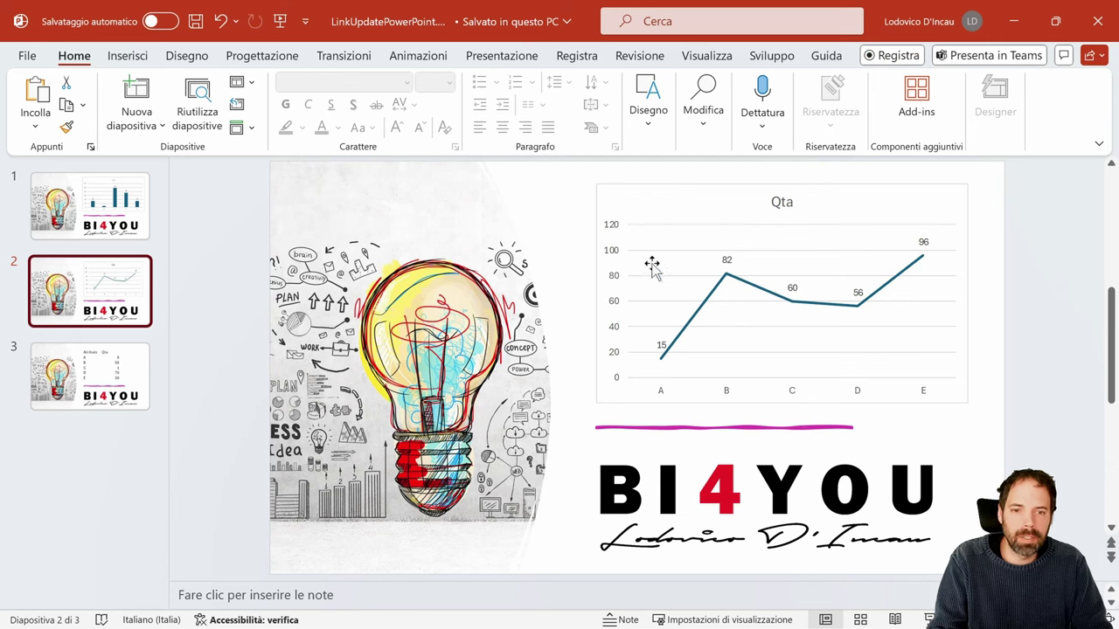
key(Page_Down)
click(680, 289)
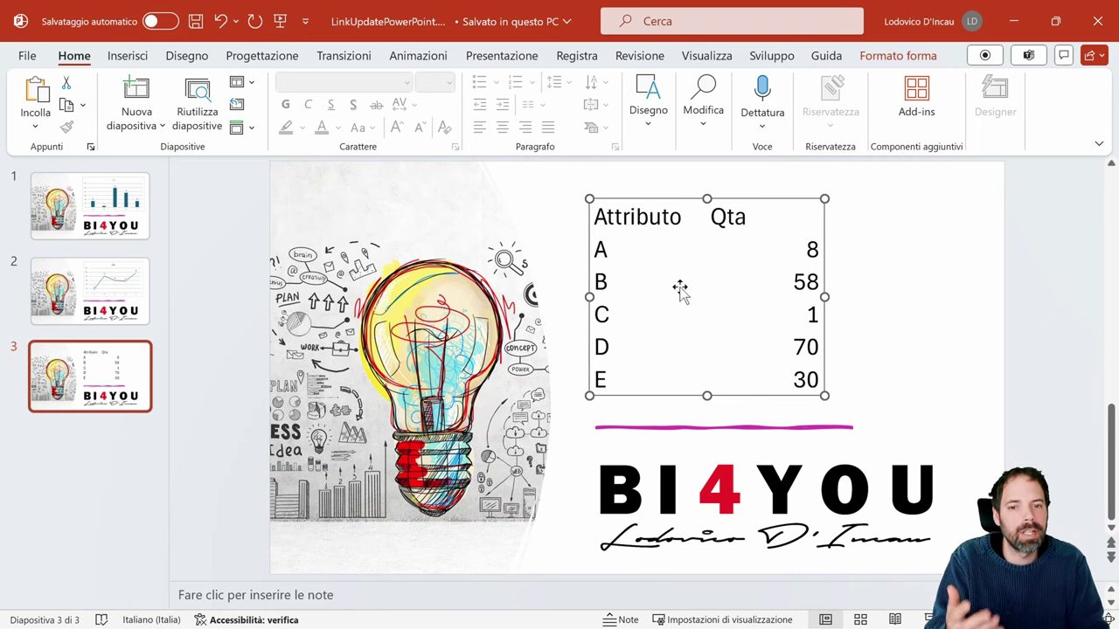
right_click(687, 249)
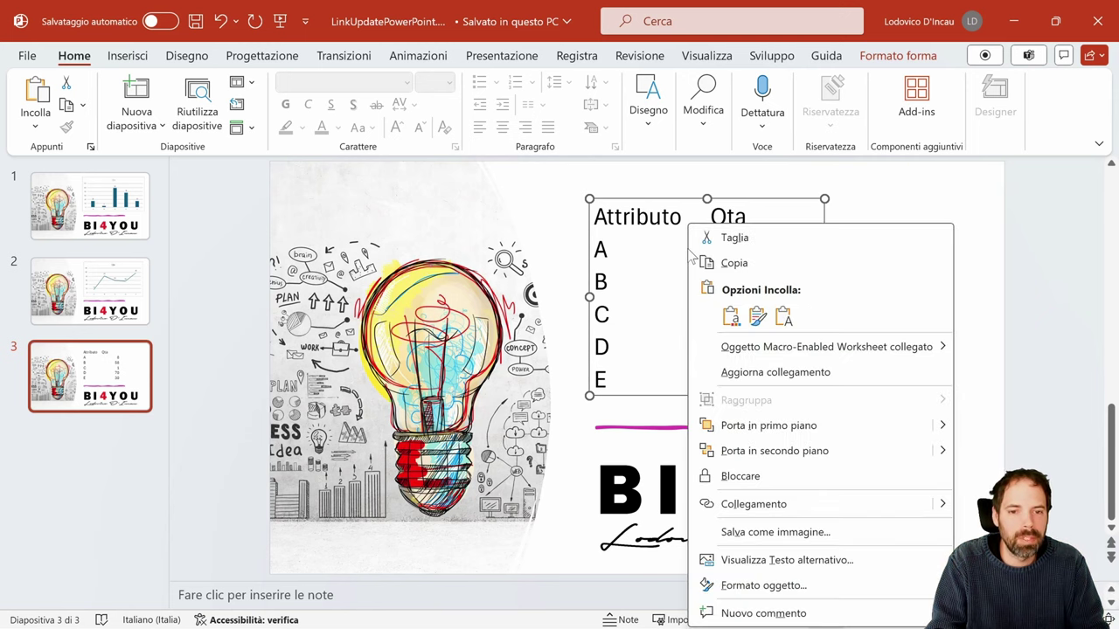
click(741, 372)
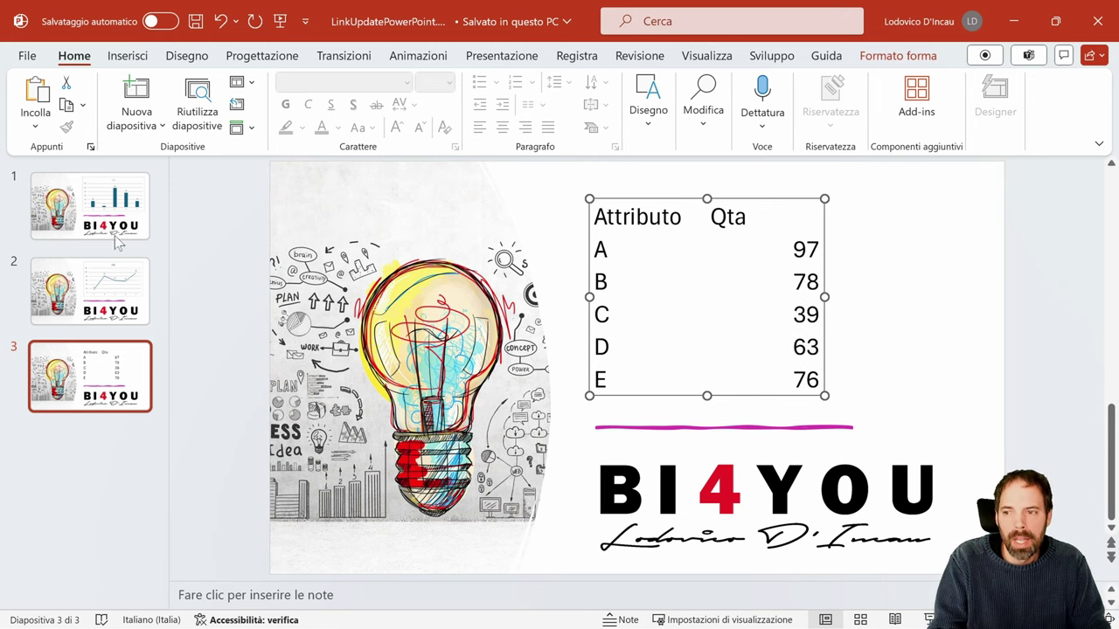
Step: Review slides 1 to 3 to confirm the refreshed values, such as 32, 7, 98, 74, 32
click(109, 210)
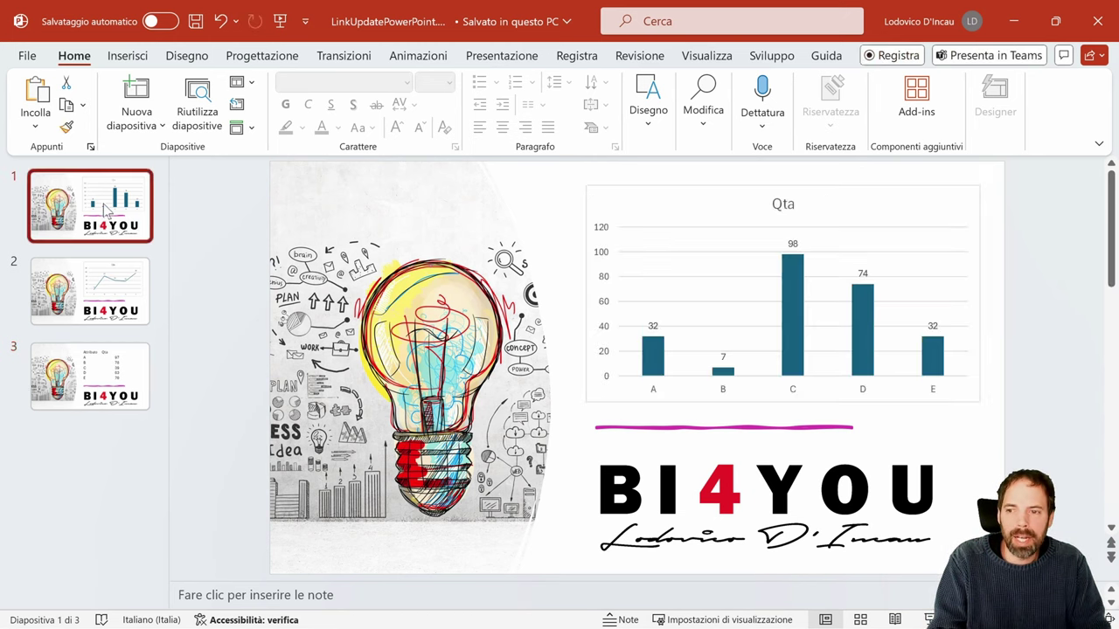
click(621, 212)
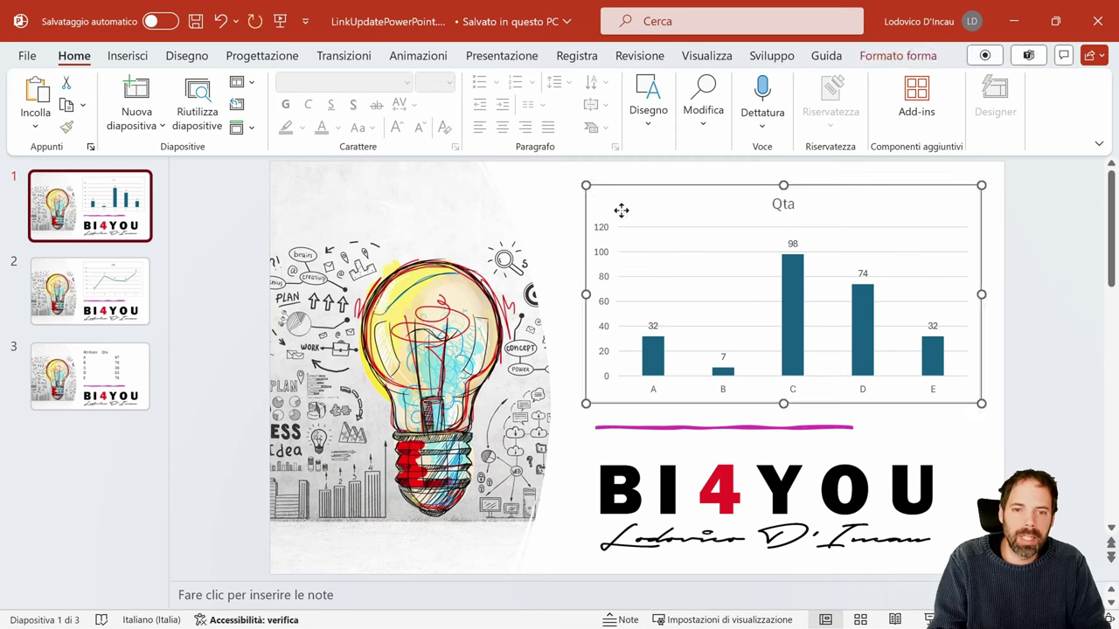
click(67, 269)
click(112, 376)
click(120, 223)
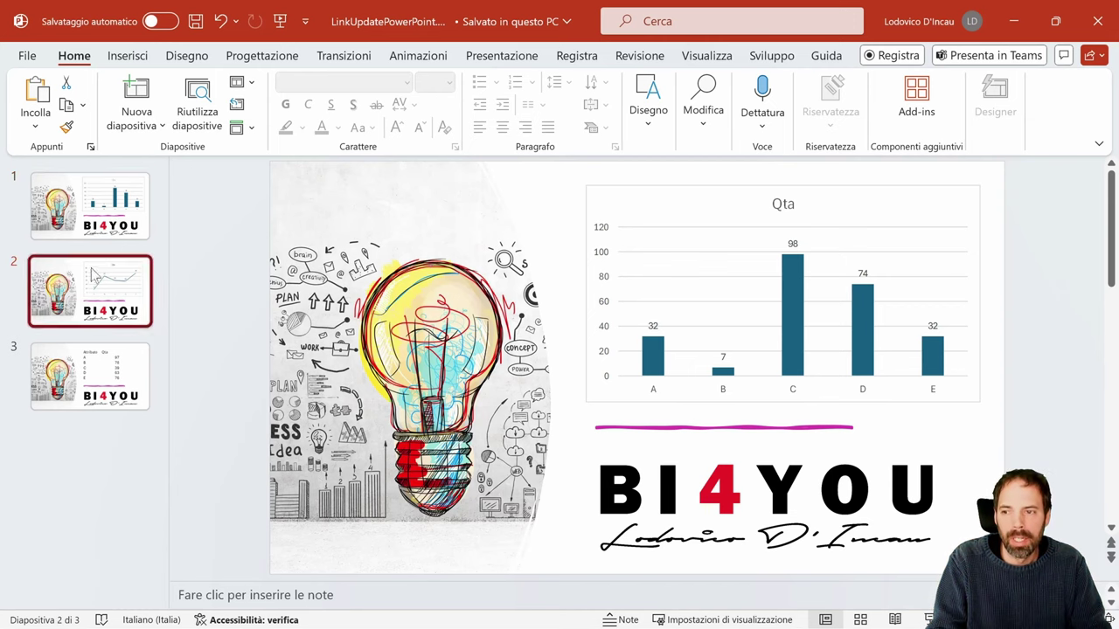
click(95, 492)
Step: Duplicate slide 1, move the copy to the end as slide 4, and delete its Qta chart
click(98, 203)
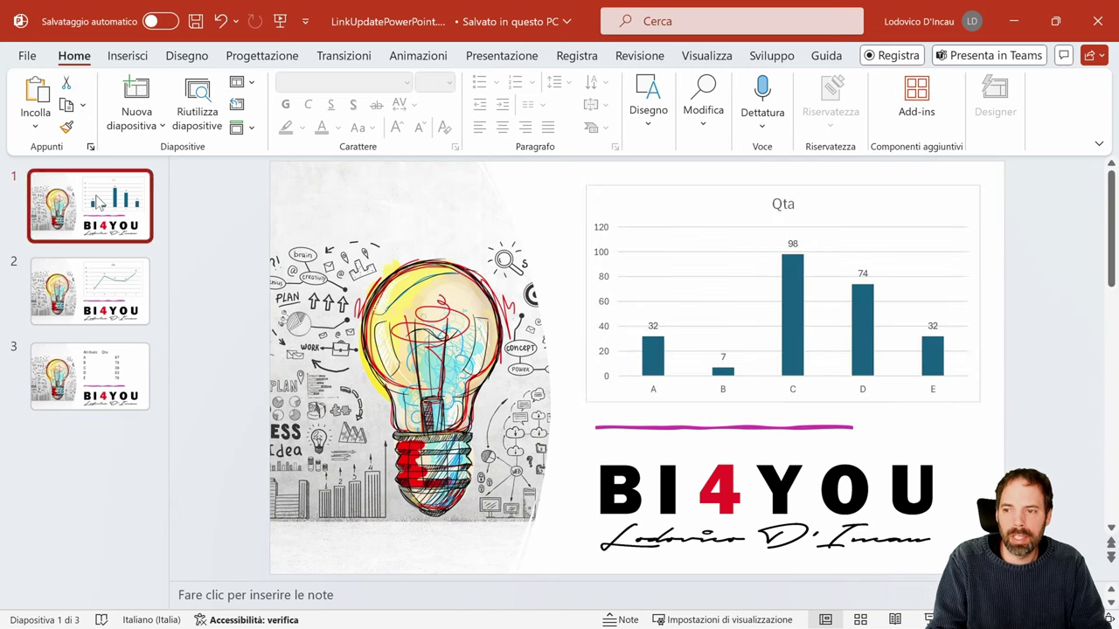
right_click(98, 202)
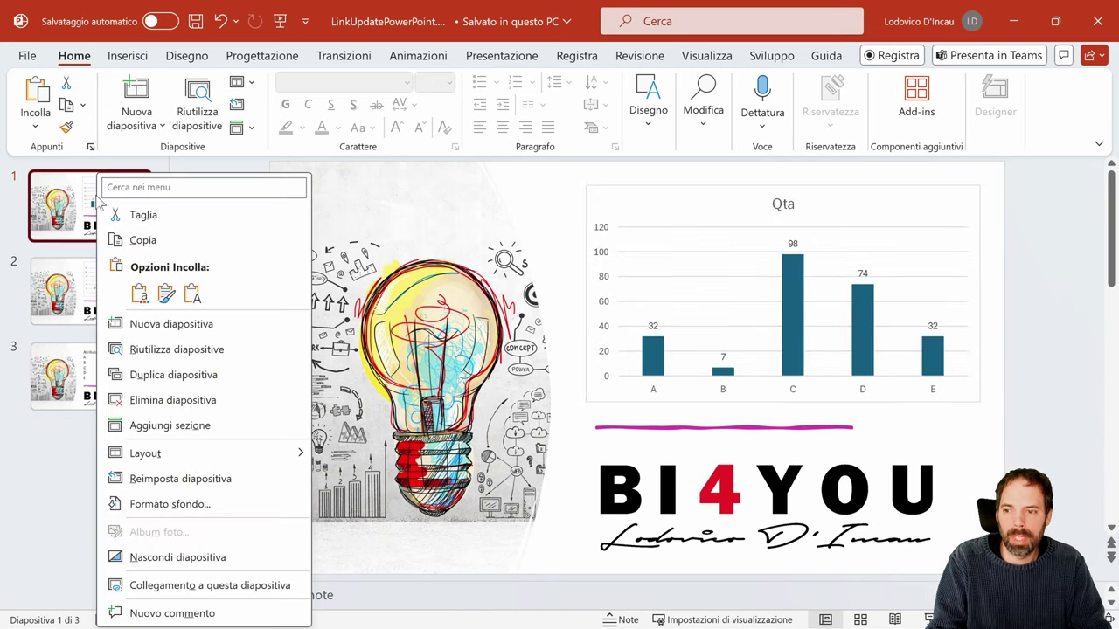
click(144, 376)
drag(101, 285, 105, 455)
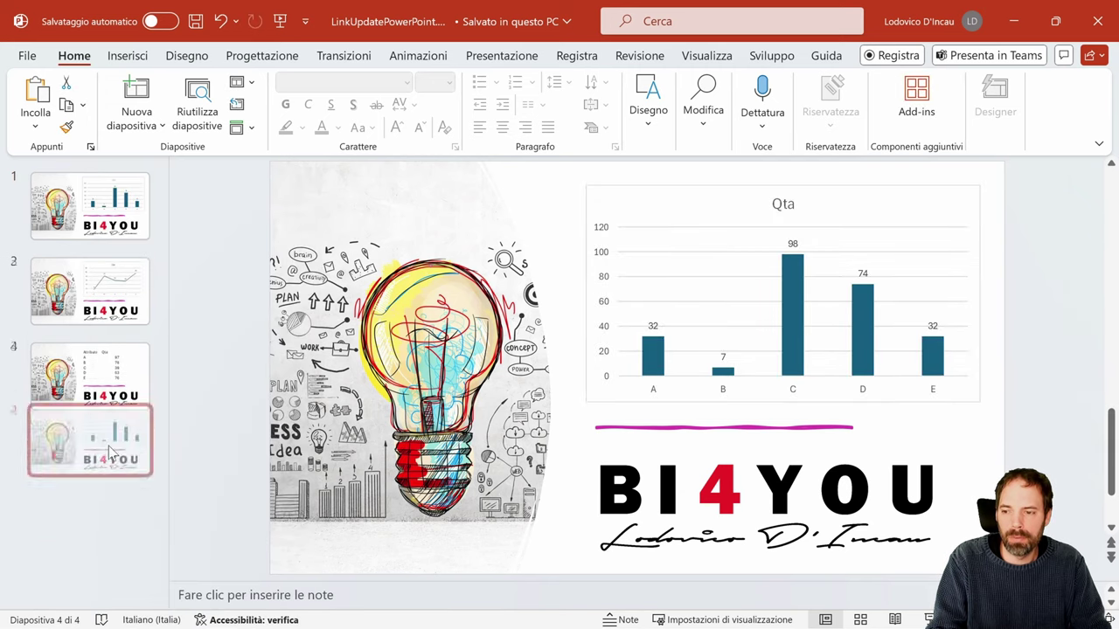
click(731, 271)
key(Delete)
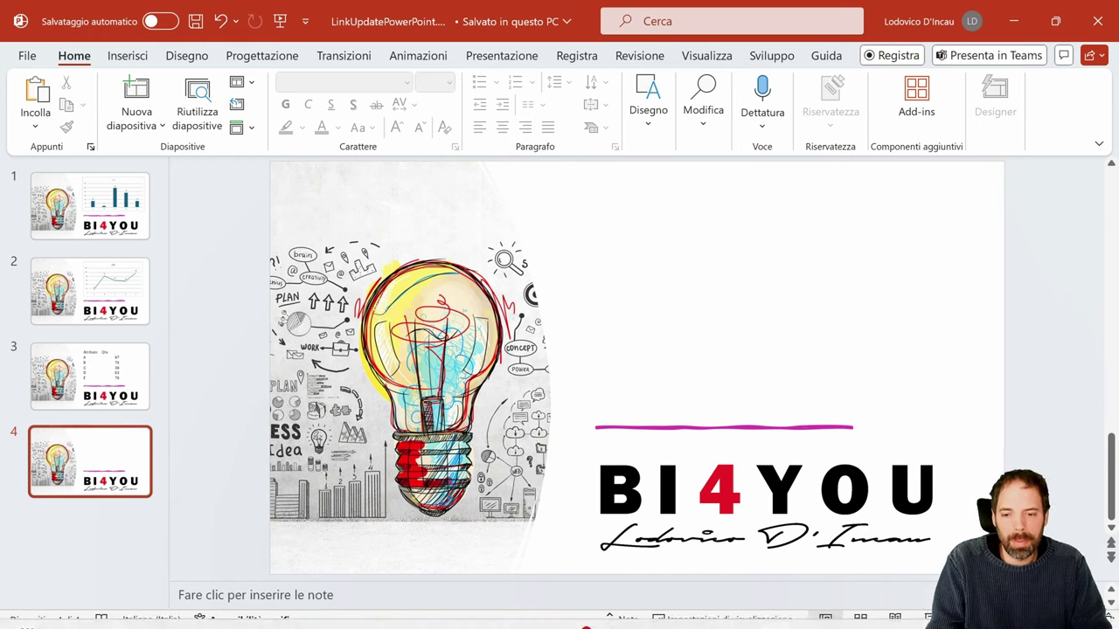
Step: Open LinkUpdatePowerPoint.xlsm from the Master folder in File Explorer
click(505, 616)
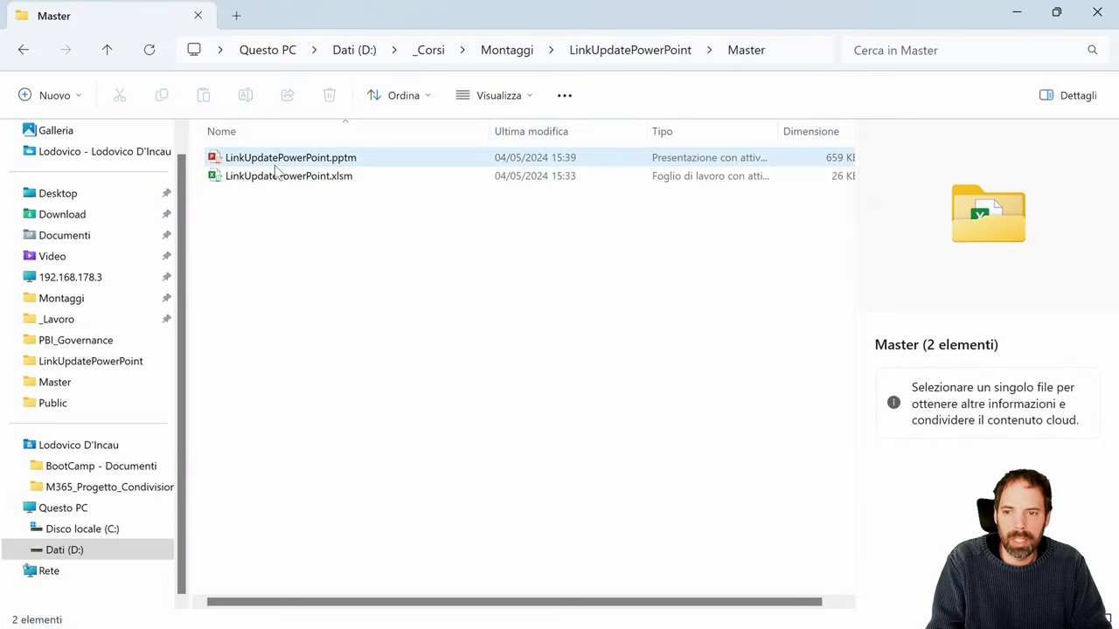
double_click(267, 179)
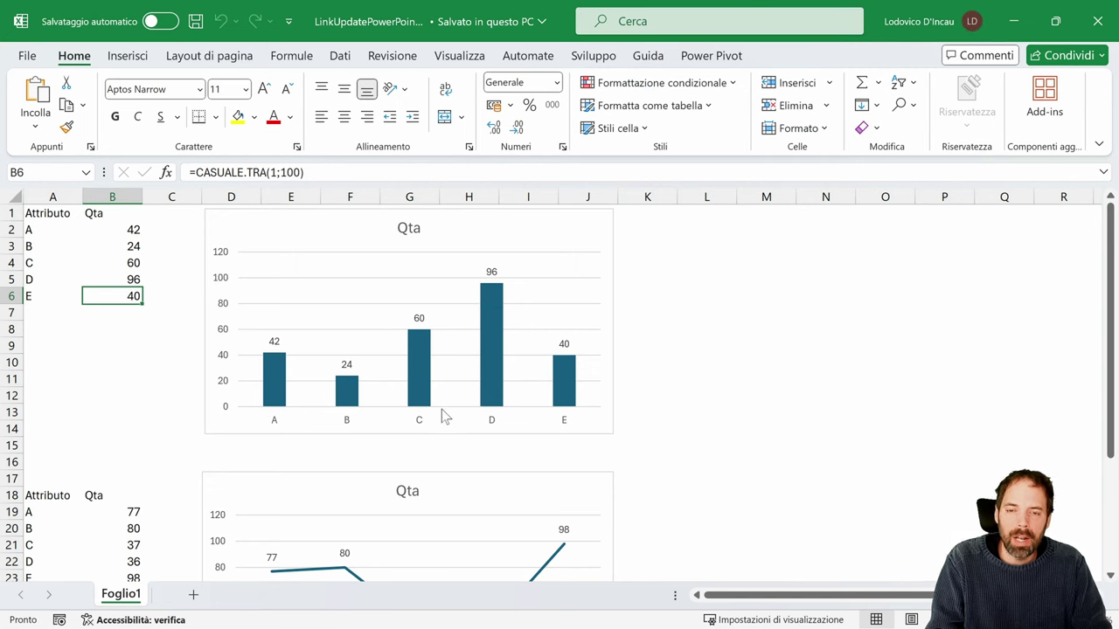
Step: Copy the Qta bar chart in Excel and return to PowerPoint's empty slide 4
click(611, 228)
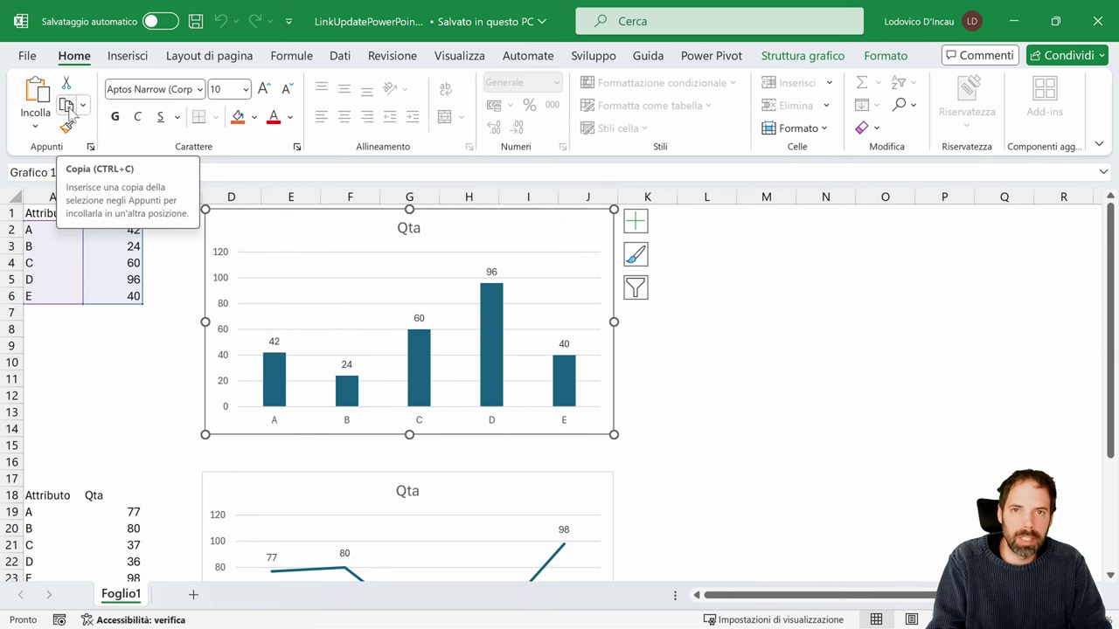
click(68, 106)
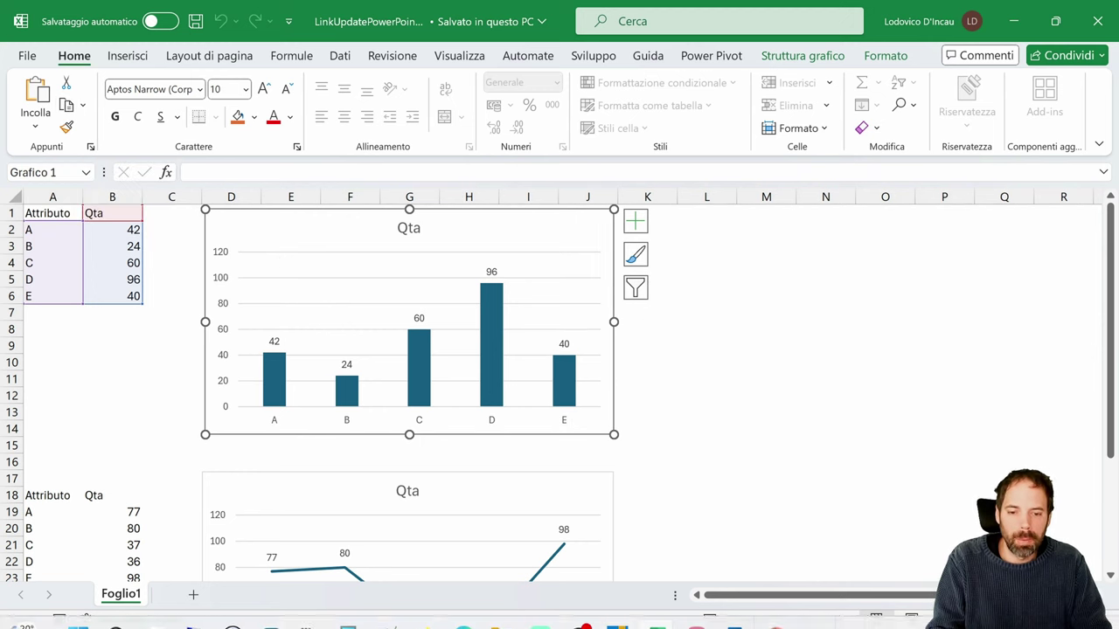
click(783, 611)
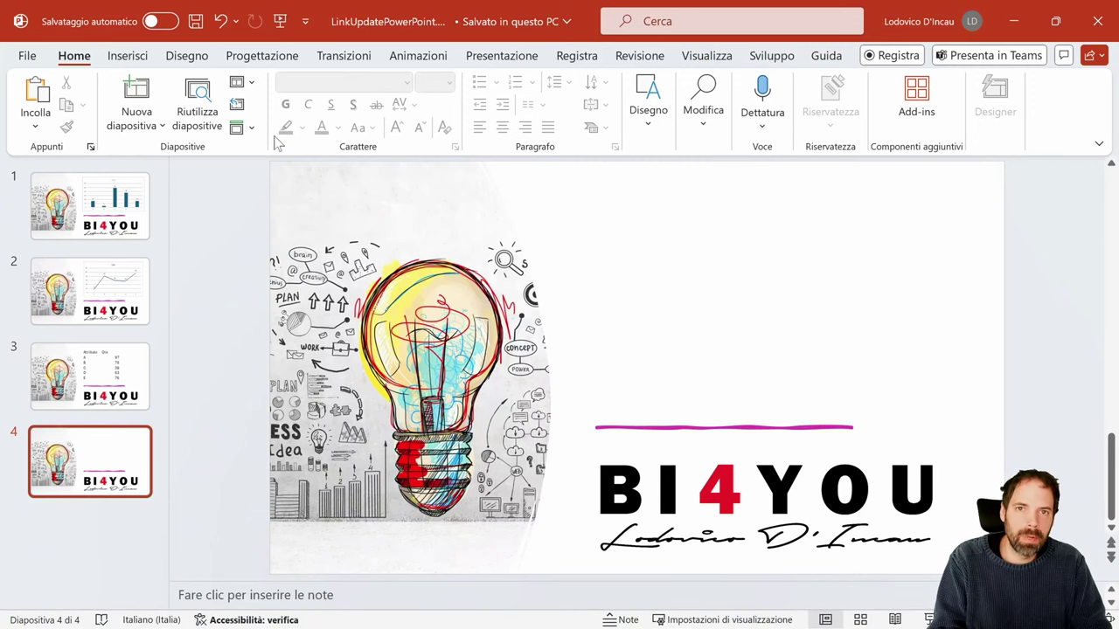
click(36, 128)
click(77, 205)
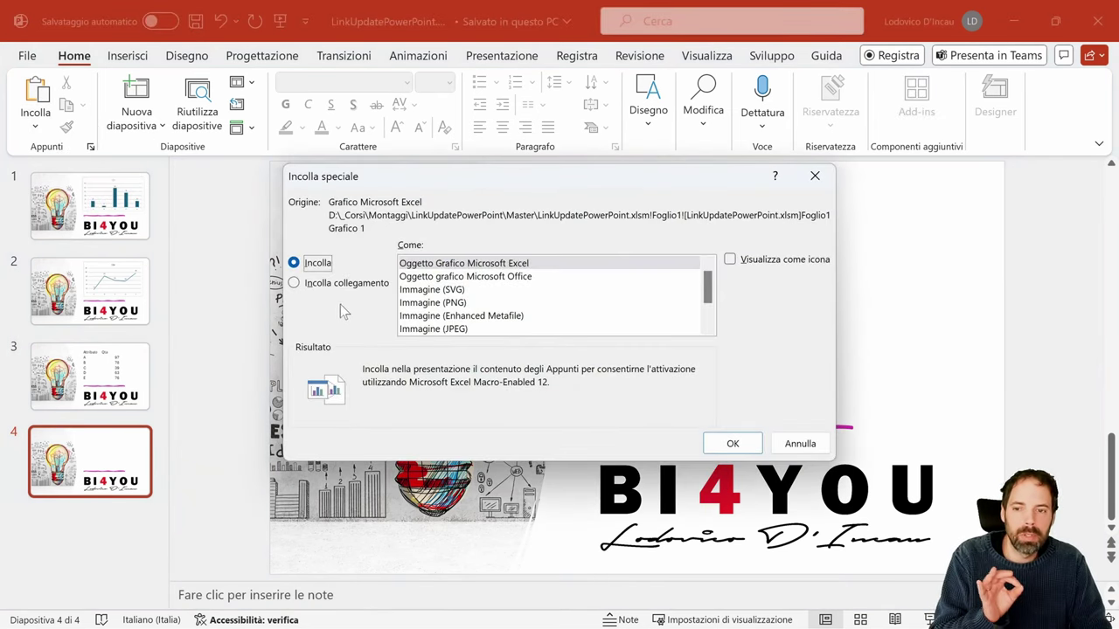
click(333, 289)
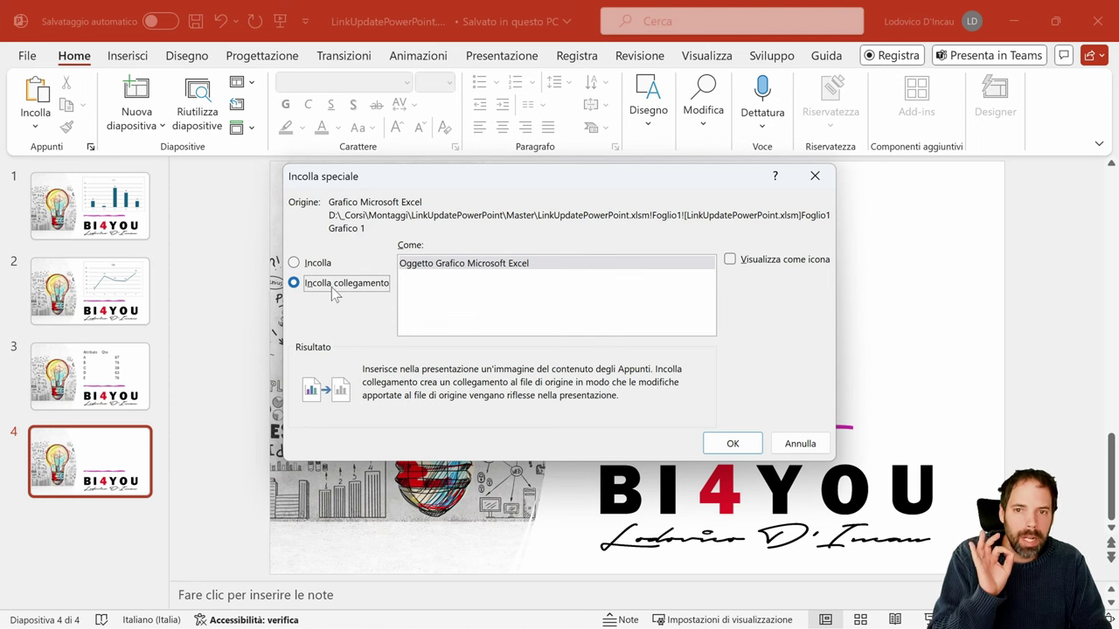
click(468, 267)
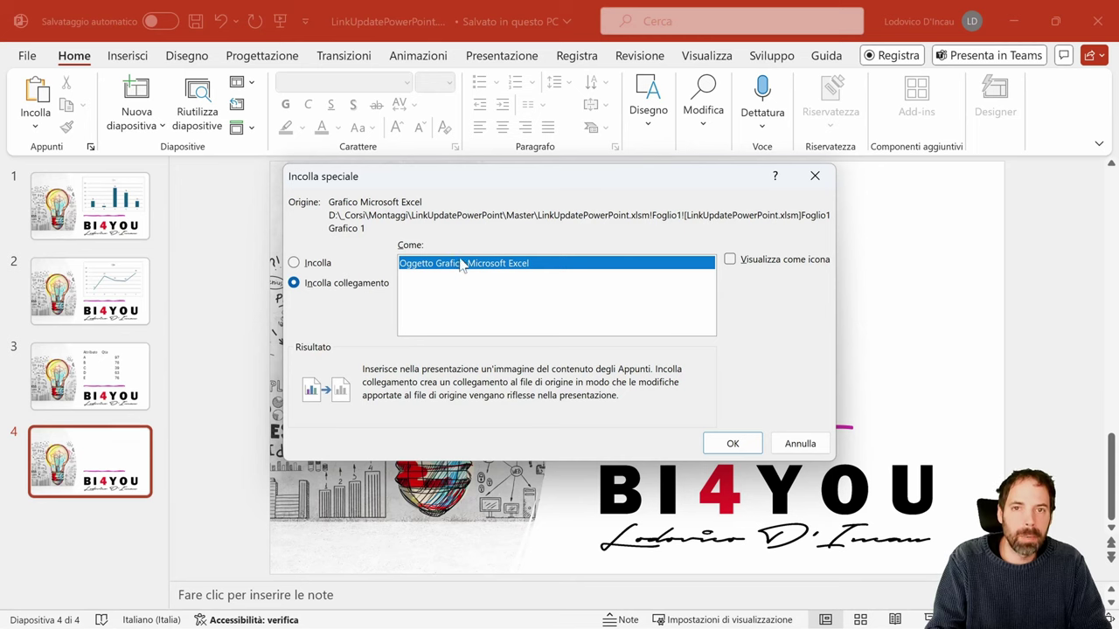
click(732, 443)
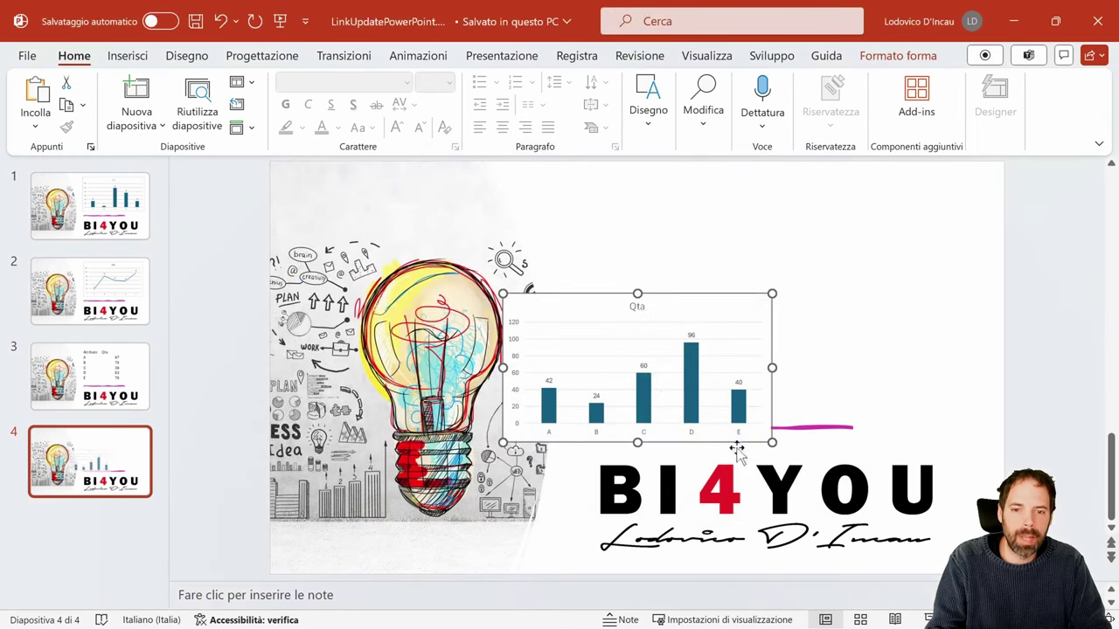
drag(575, 303, 662, 204)
right_click(662, 206)
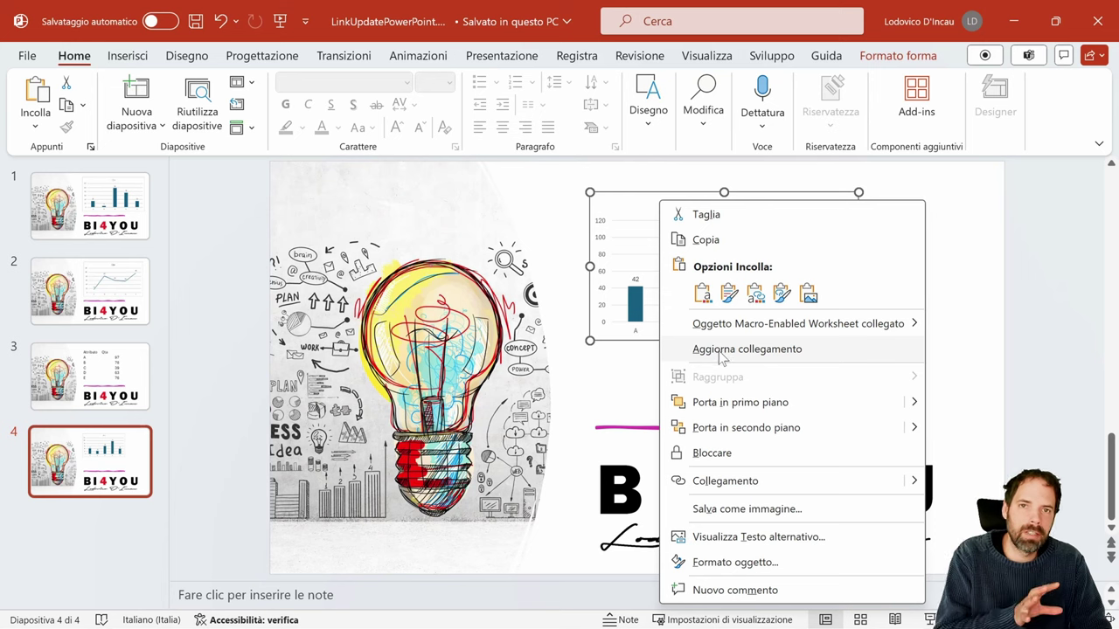
click(708, 350)
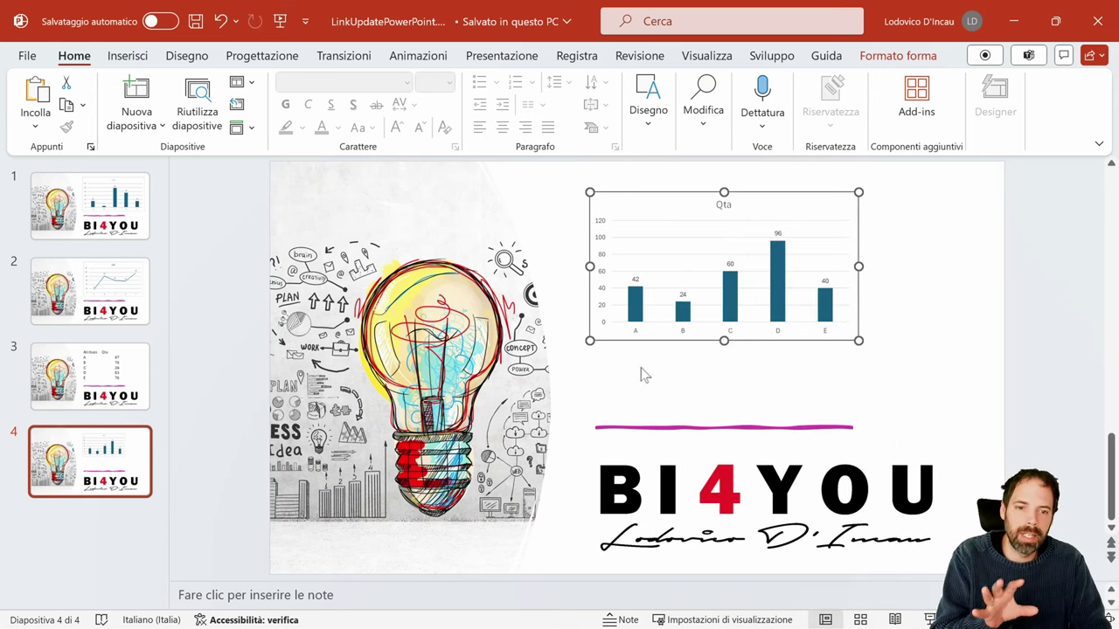
drag(858, 341, 960, 397)
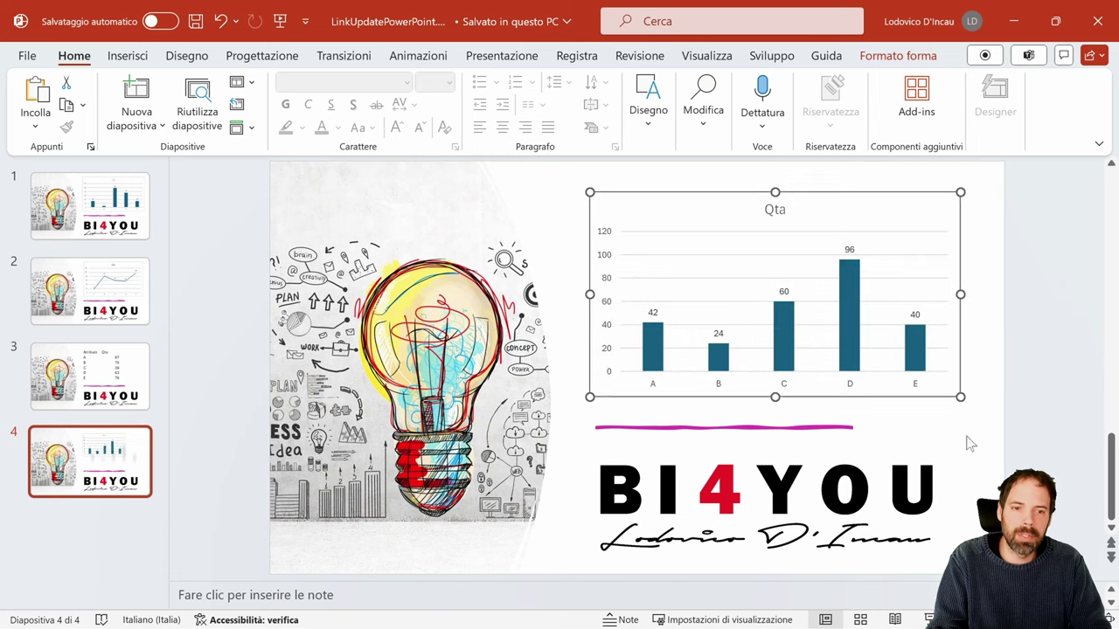
key(Up)
key(Up)
key(Up)
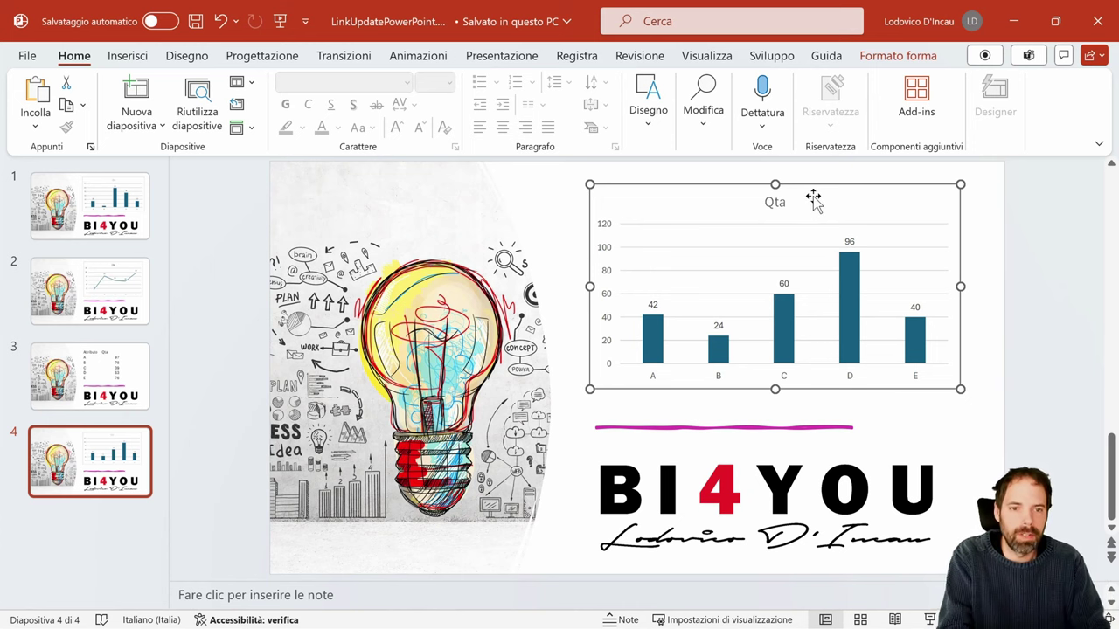
key(Delete)
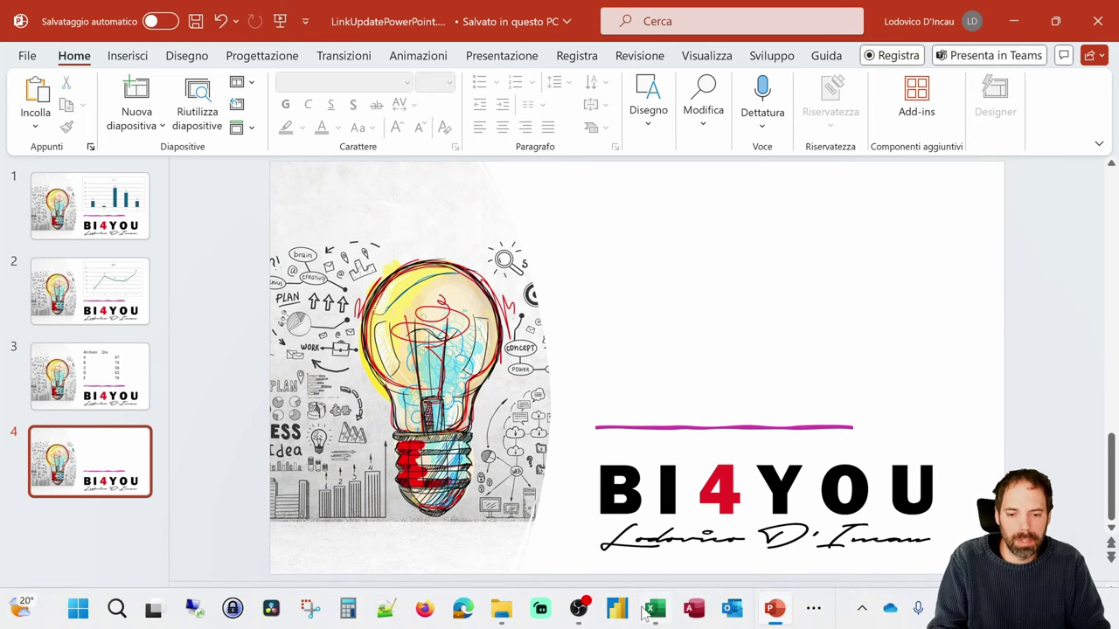
Step: Draw an oval at the top-right of the first Qta chart in Excel, then reselect the chart
click(654, 608)
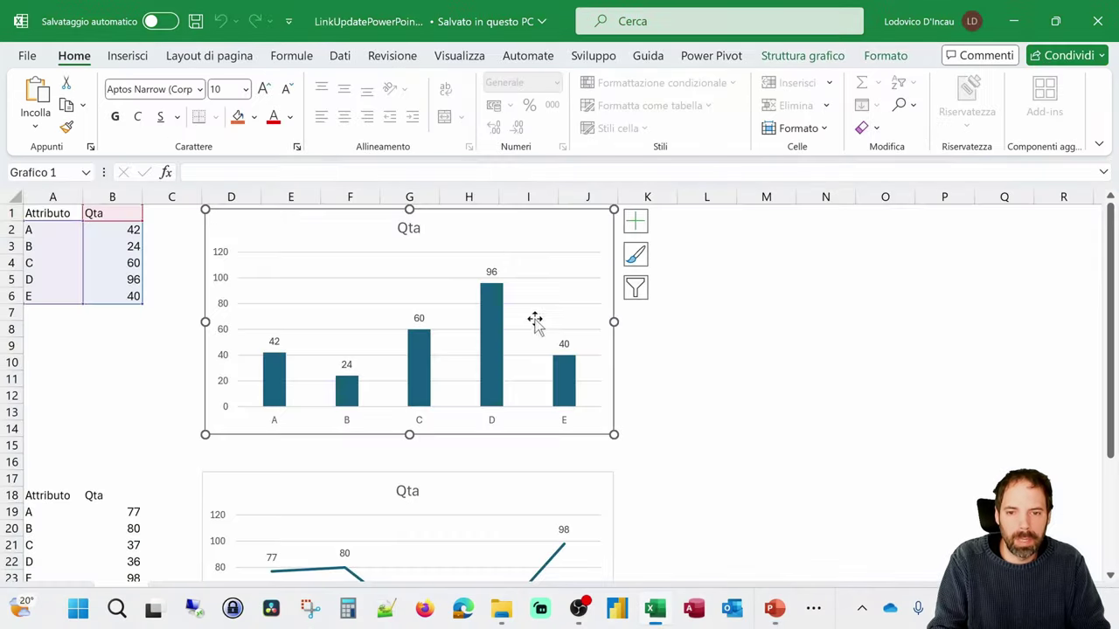
click(127, 55)
click(199, 101)
click(232, 206)
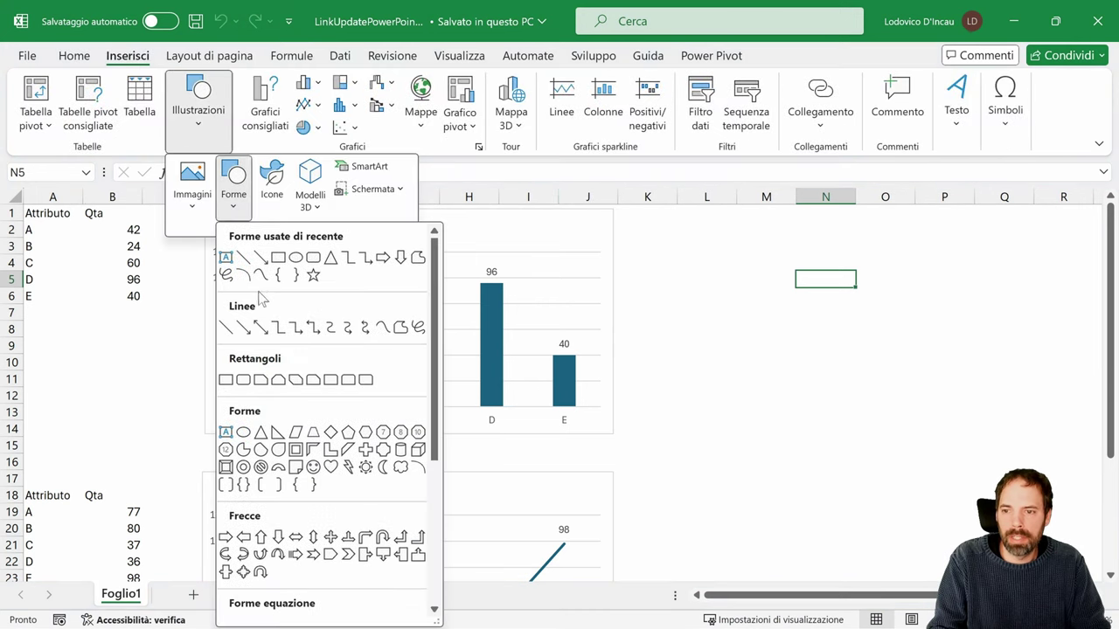
click(297, 258)
drag(531, 225, 578, 265)
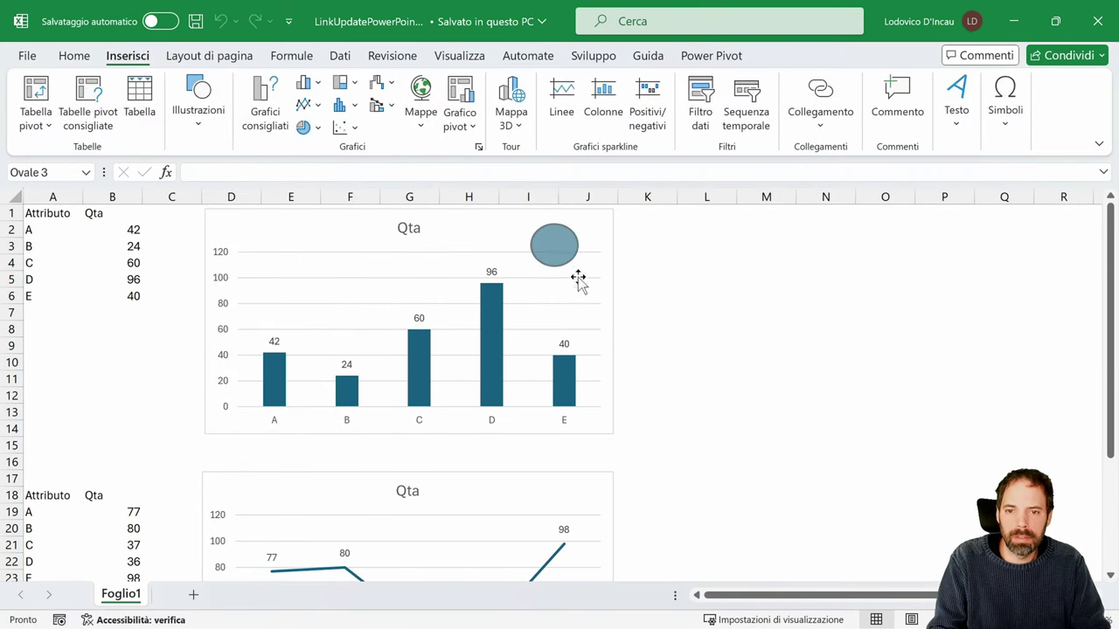
click(761, 344)
click(610, 216)
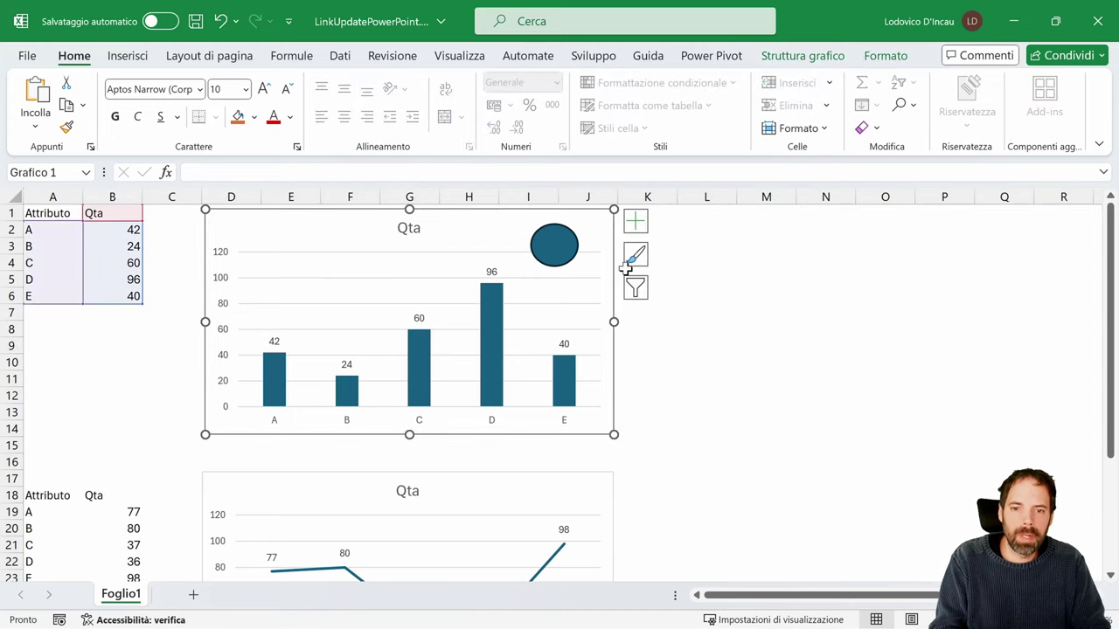
key(alt+Tab)
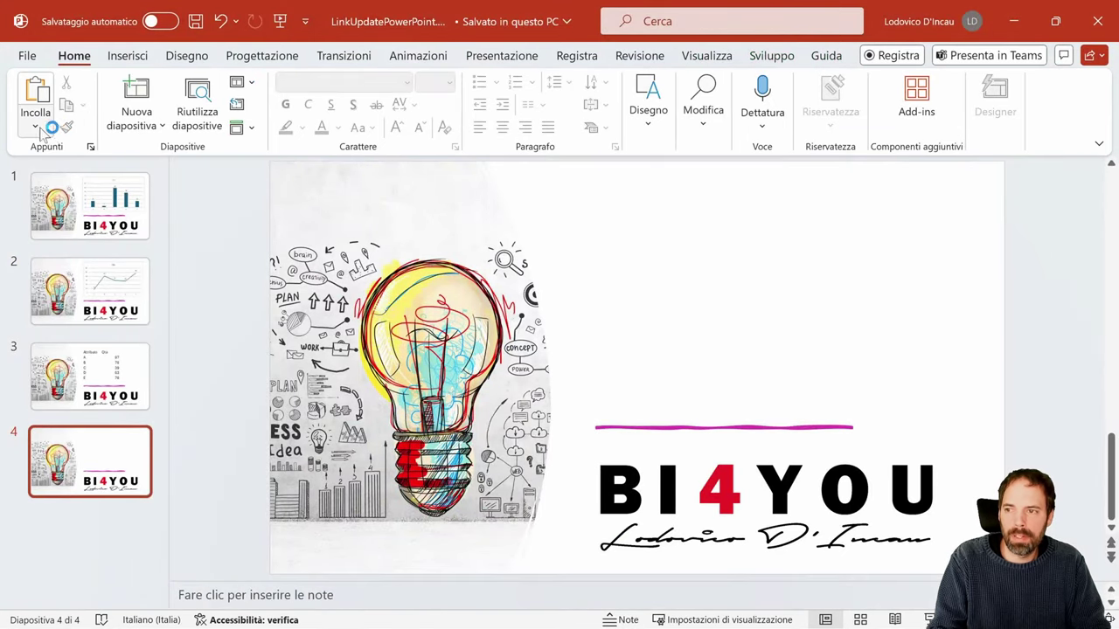
Step: Attempt a Paste Special linked paste (Incolla collegamento) on slide 4
click(35, 125)
click(54, 200)
click(345, 285)
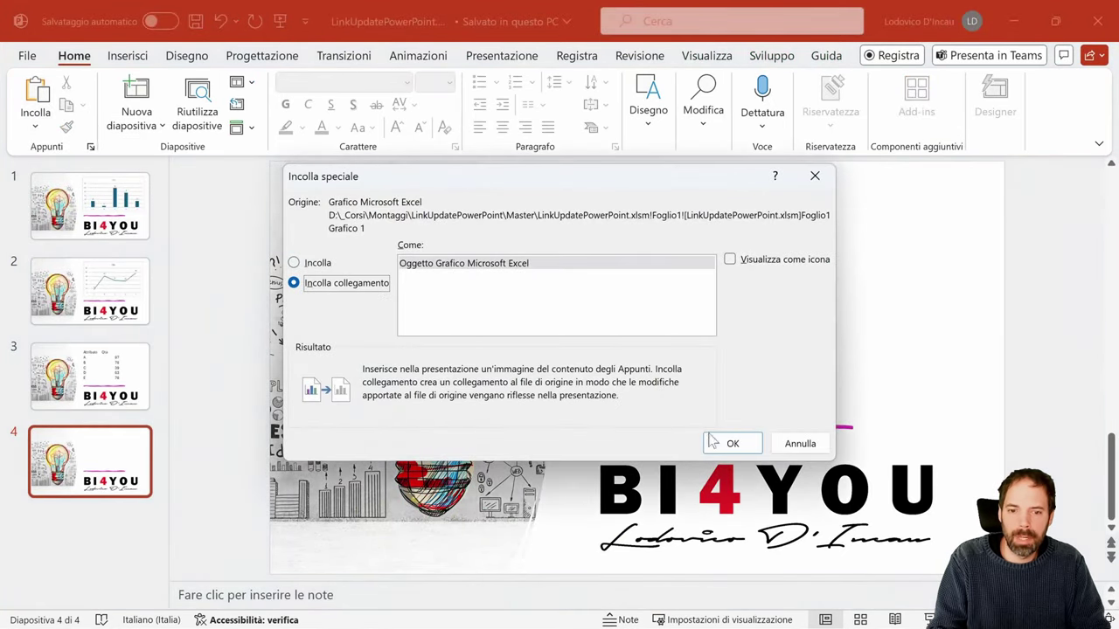
click(732, 443)
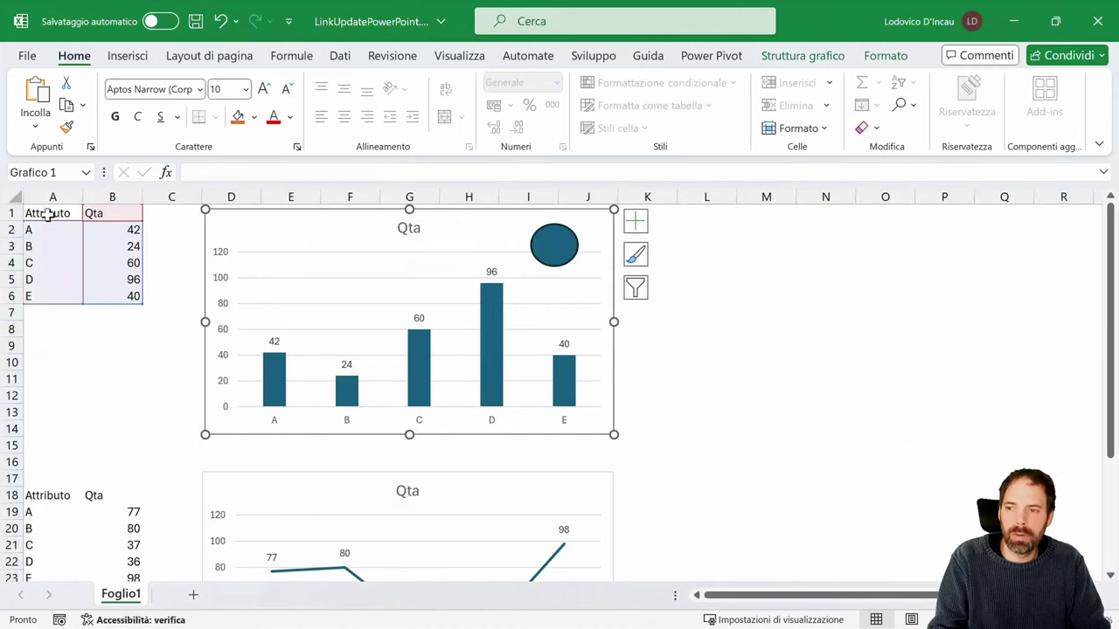
Step: Copy the Attributo/Qta range A1:B6 in Excel and return to PowerPoint
drag(43, 214, 113, 295)
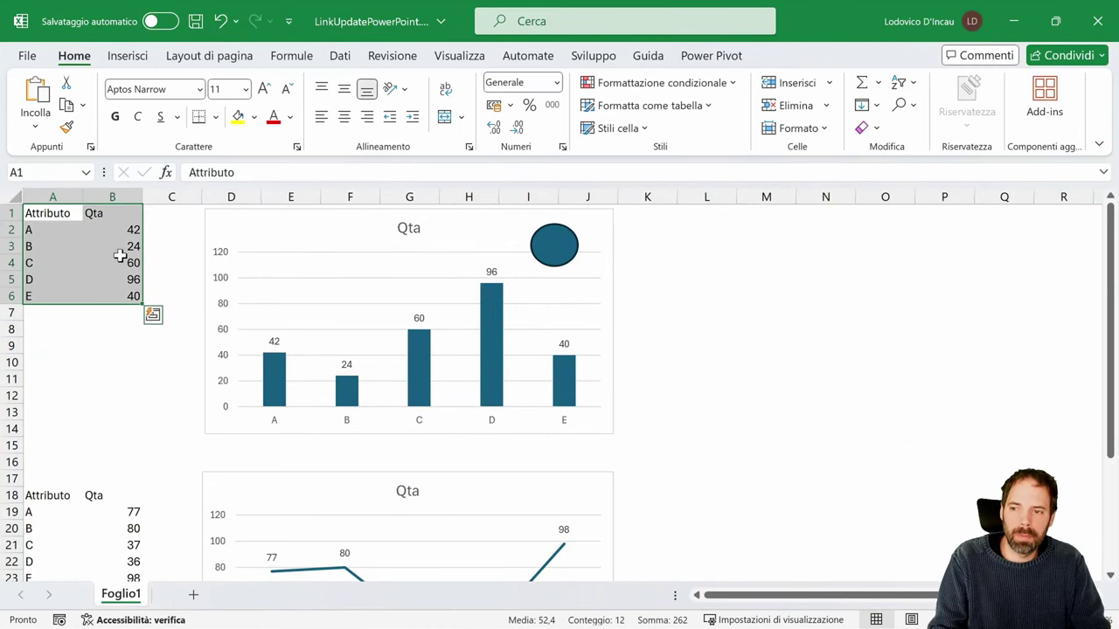
key(ctrl+c)
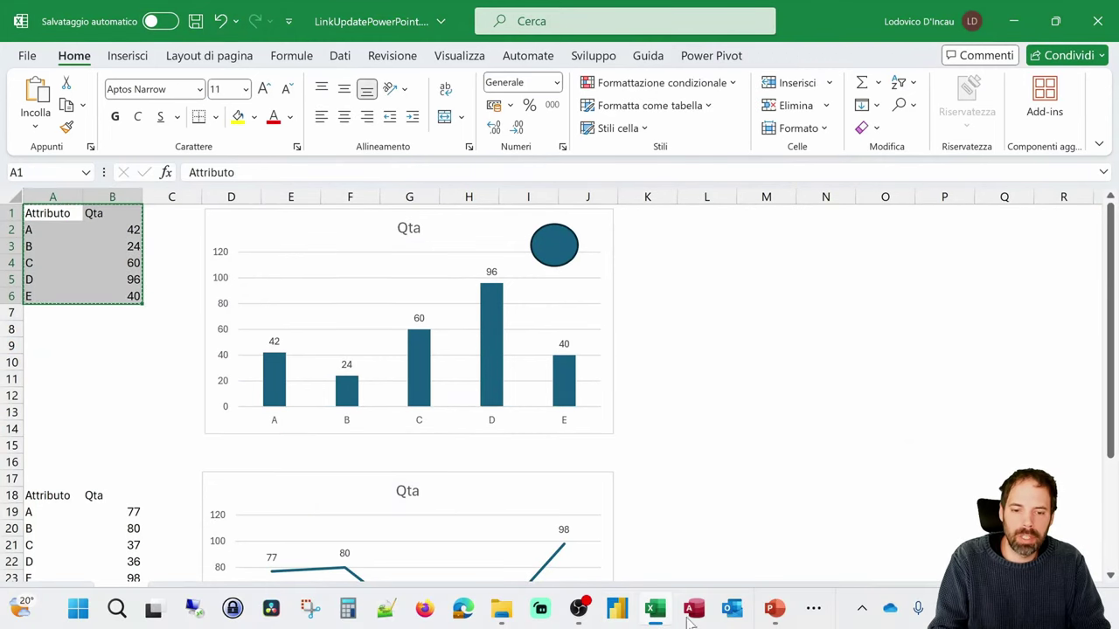
click(691, 623)
Step: Paste A1:B6 on slide 4 as a linked Worksheet Object, move it up, and open its source workbook
scroll(667, 262, down, 1)
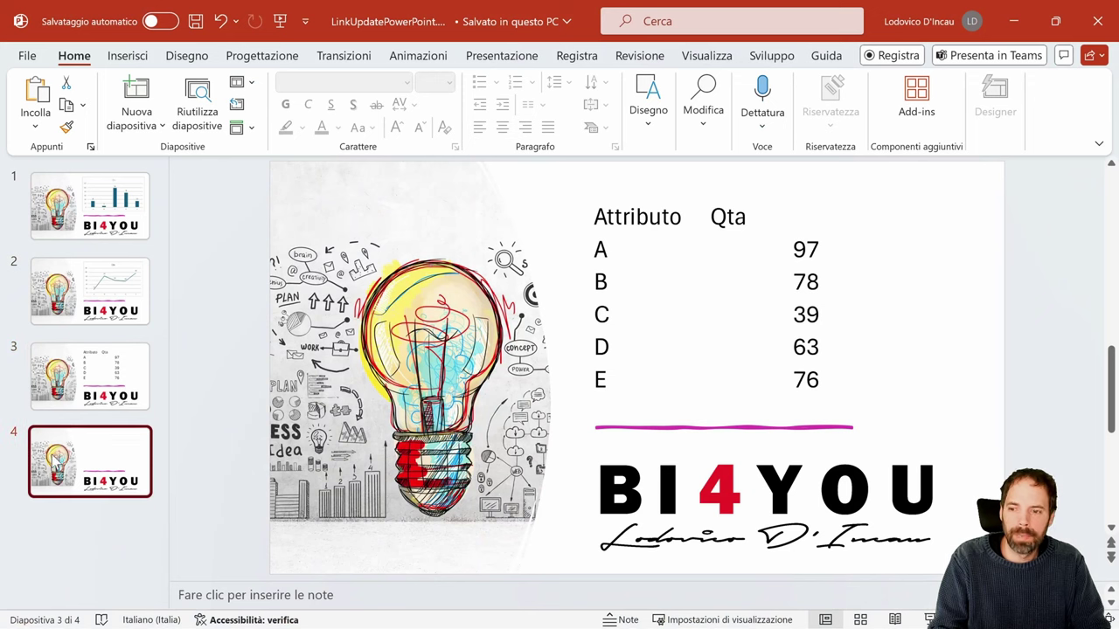
click(37, 127)
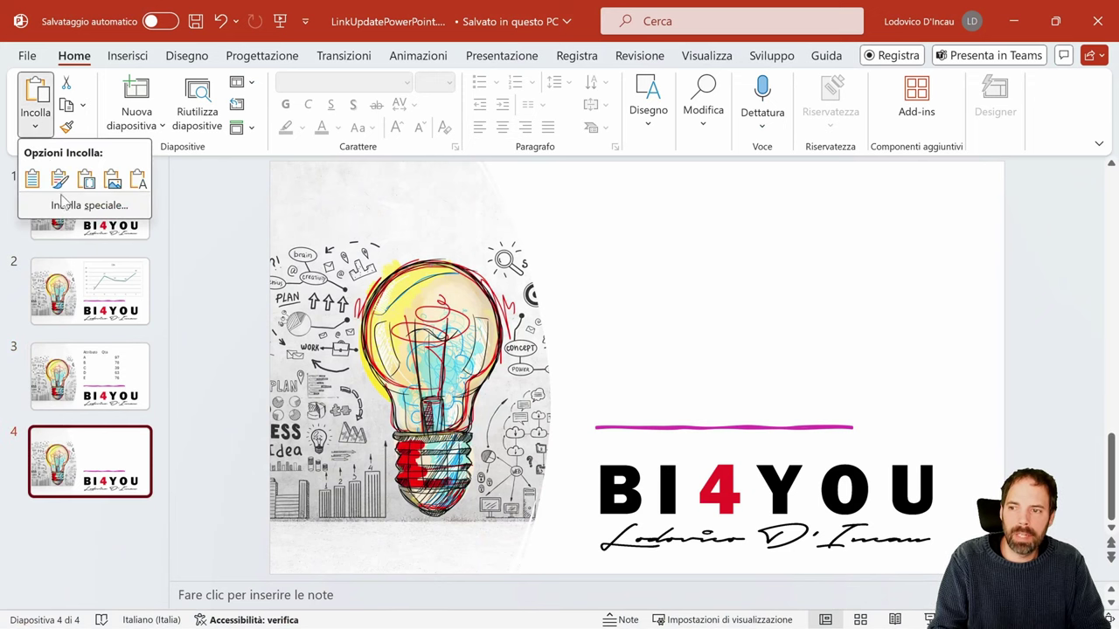
click(67, 205)
click(374, 278)
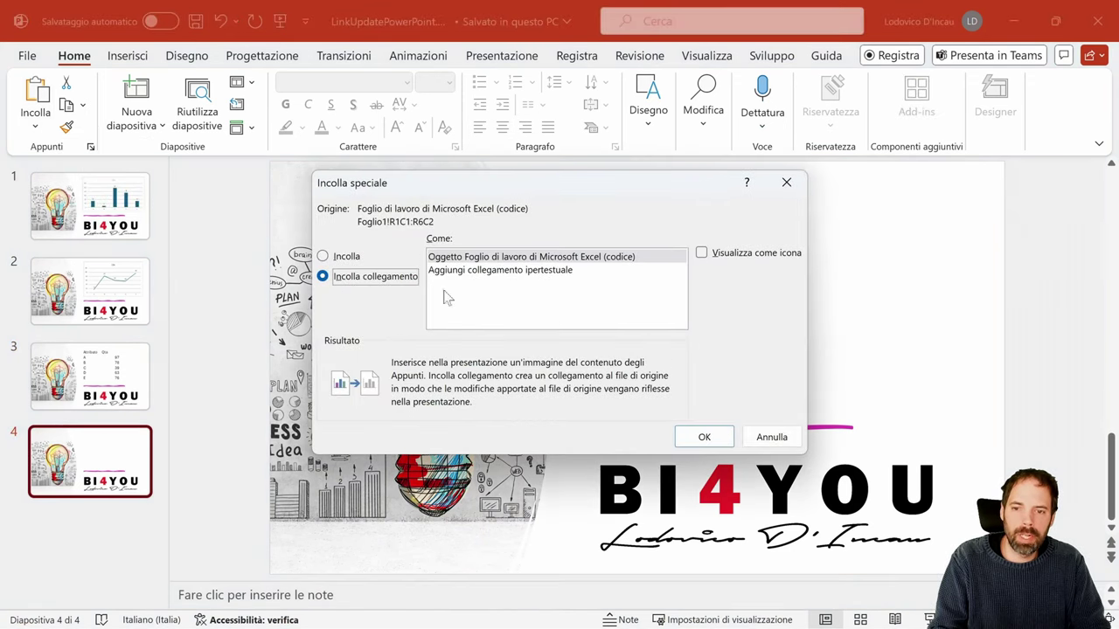
click(475, 260)
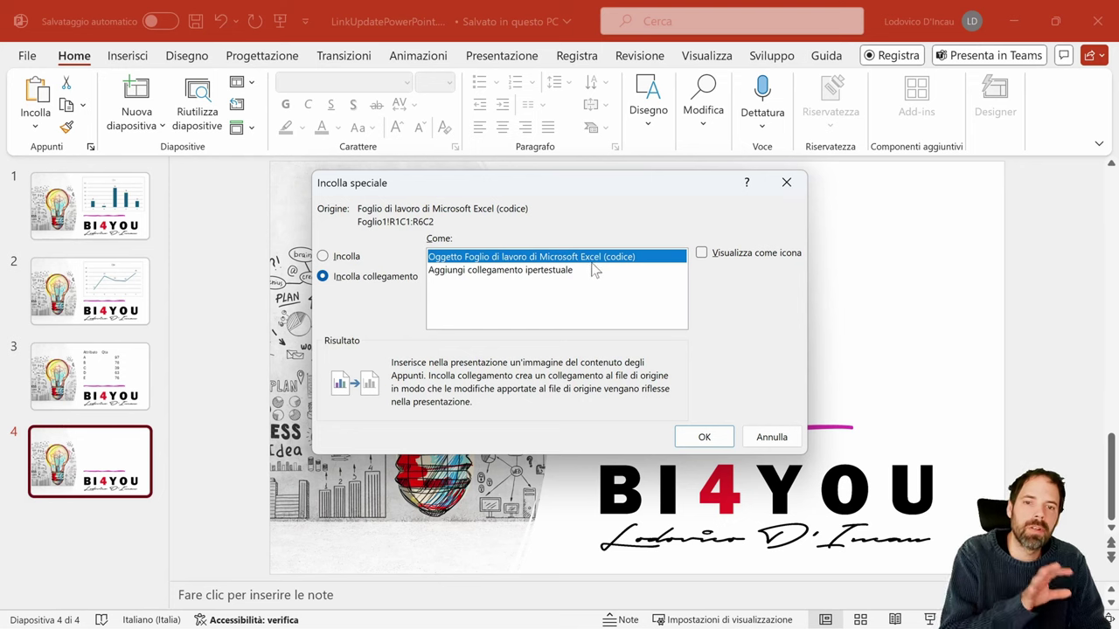
click(692, 444)
drag(644, 379, 658, 271)
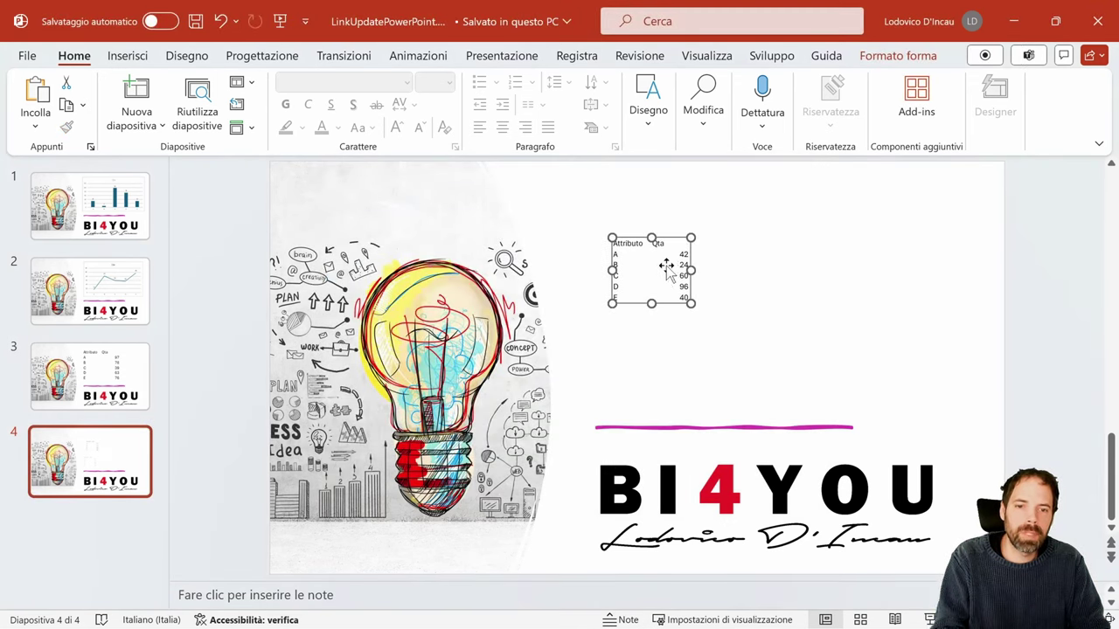
double_click(663, 273)
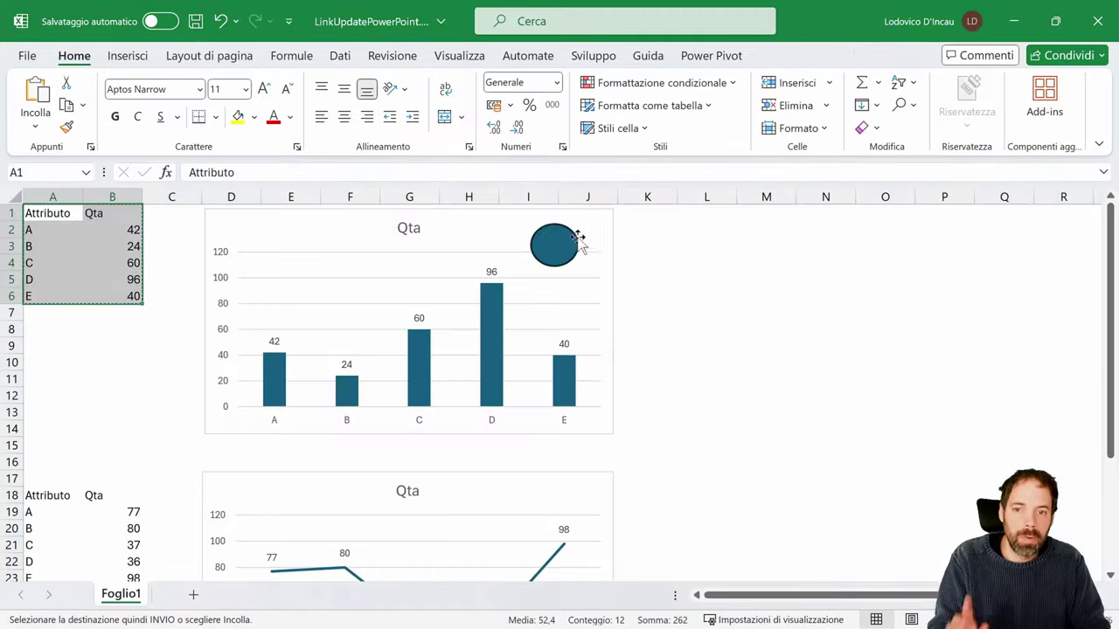
Step: Select D1:J14 behind the first Qta chart with Shift+arrow keys and copy it
click(665, 230)
key(Up)
key(Left)
key(Left)
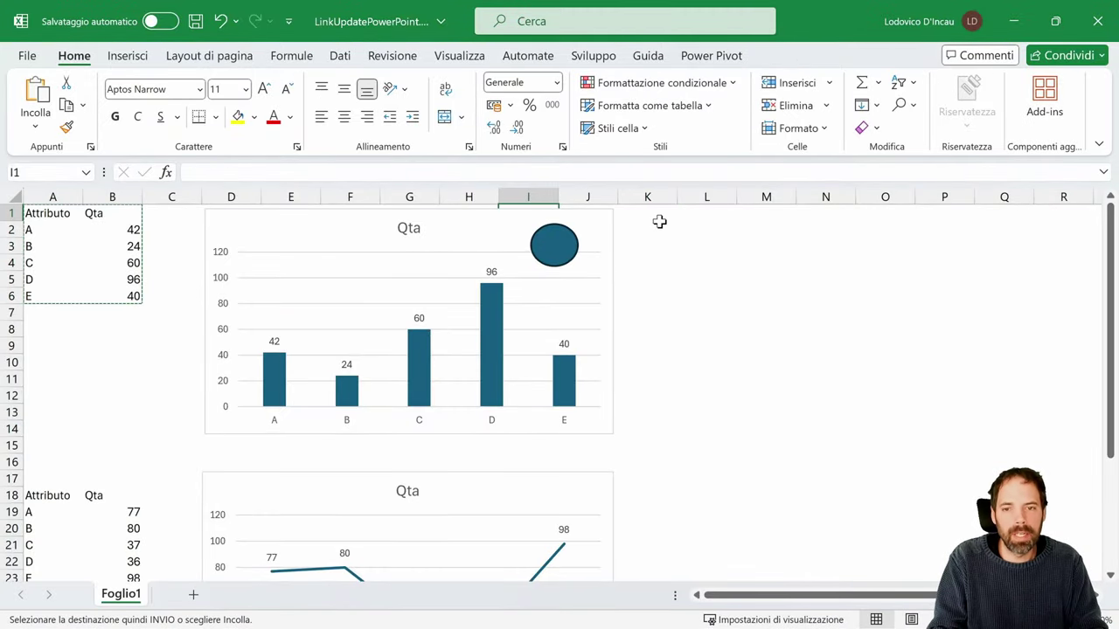
key(Left)
key(Left)
key(Left)
key(Left)
key(shift+Right)
key(shift+Right)
key(shift+Right)
key(shift+Right)
key(shift+Right)
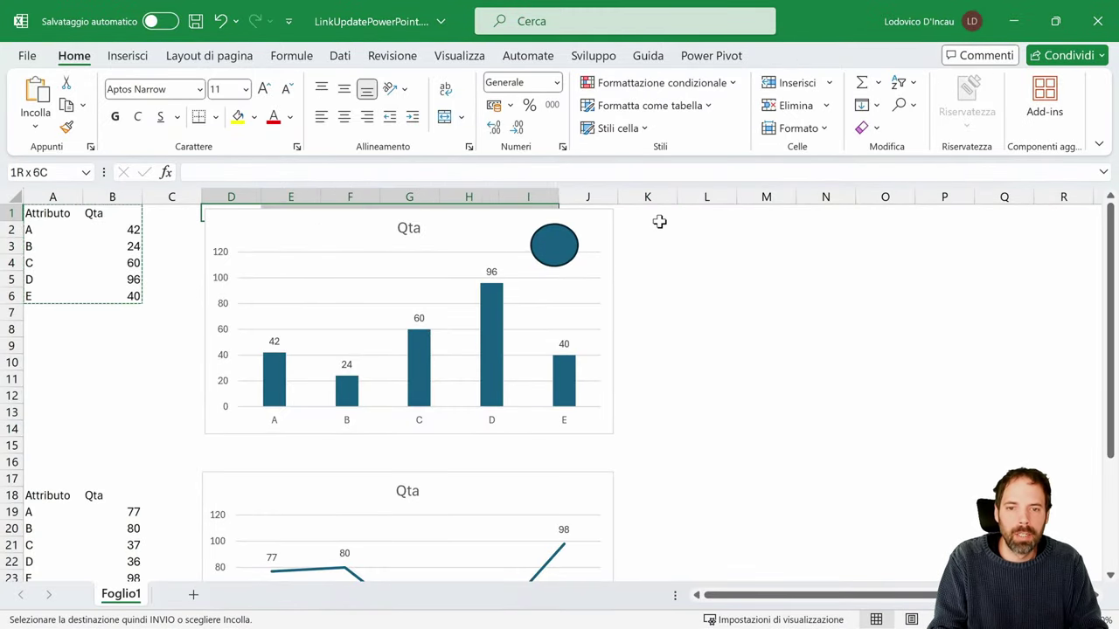
key(shift+Right)
key(shift+Down)
key(shift+Down)
key(shift+Down)
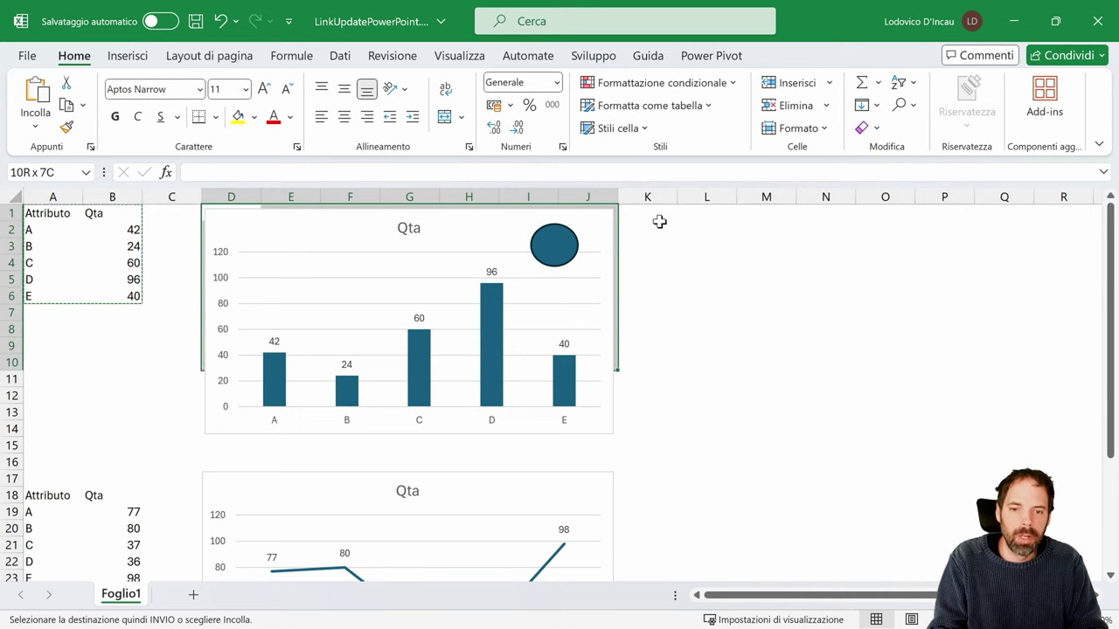
key(shift+Down)
key(shift+Down)
key(shift+Down)
key(shift+Down)
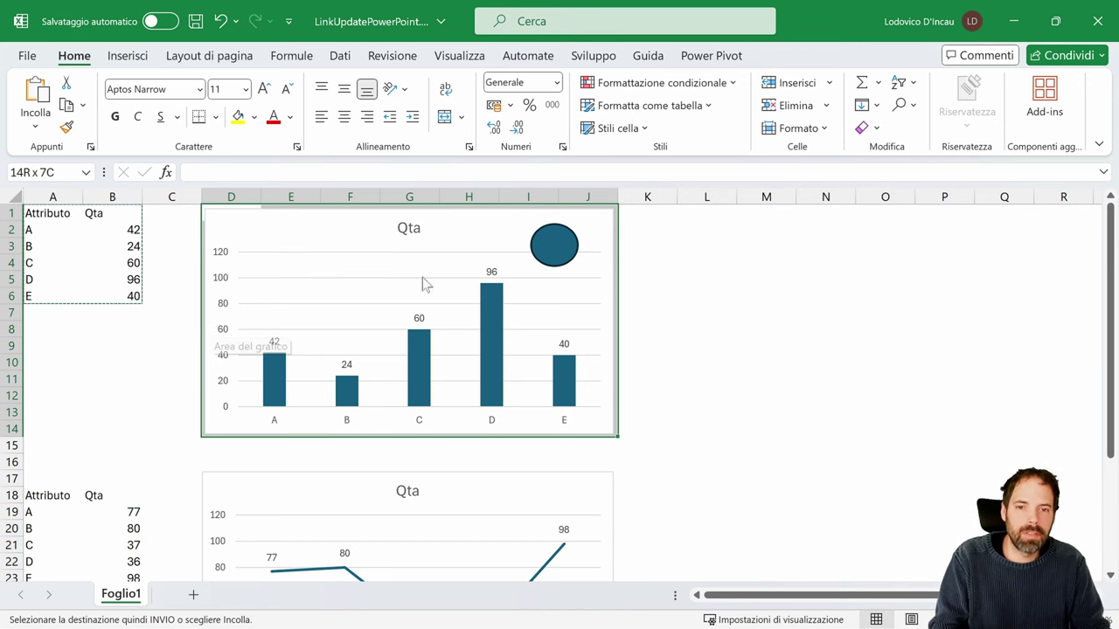
key(ctrl+c)
Step: Paste D1:J14 on slide 4 as a linked Worksheet Object and drag it to the upper right
key(alt+Tab)
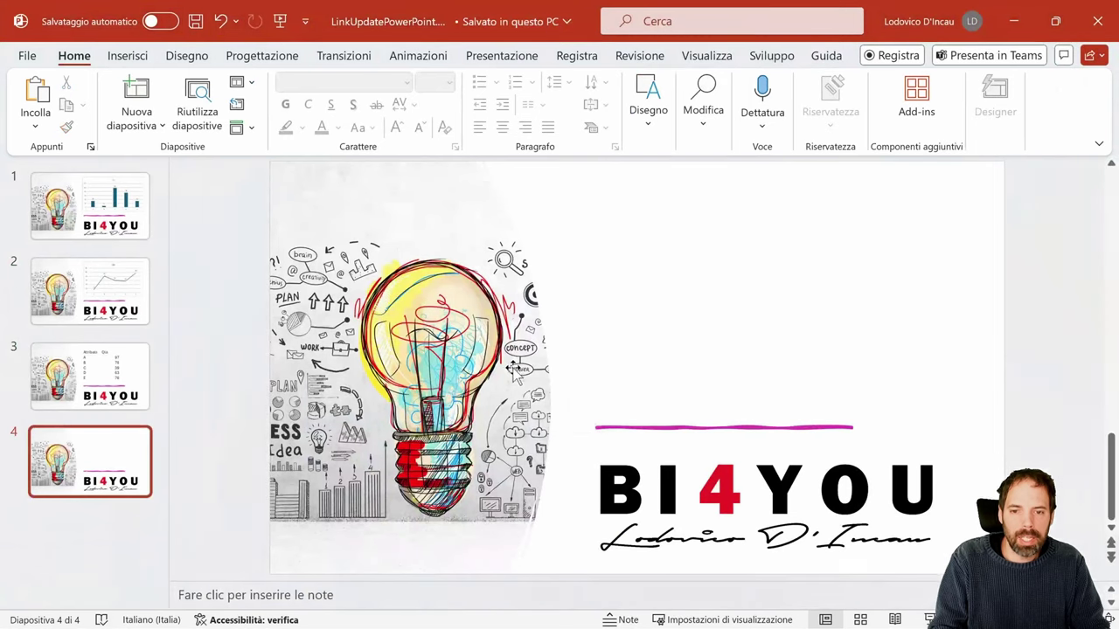
click(37, 127)
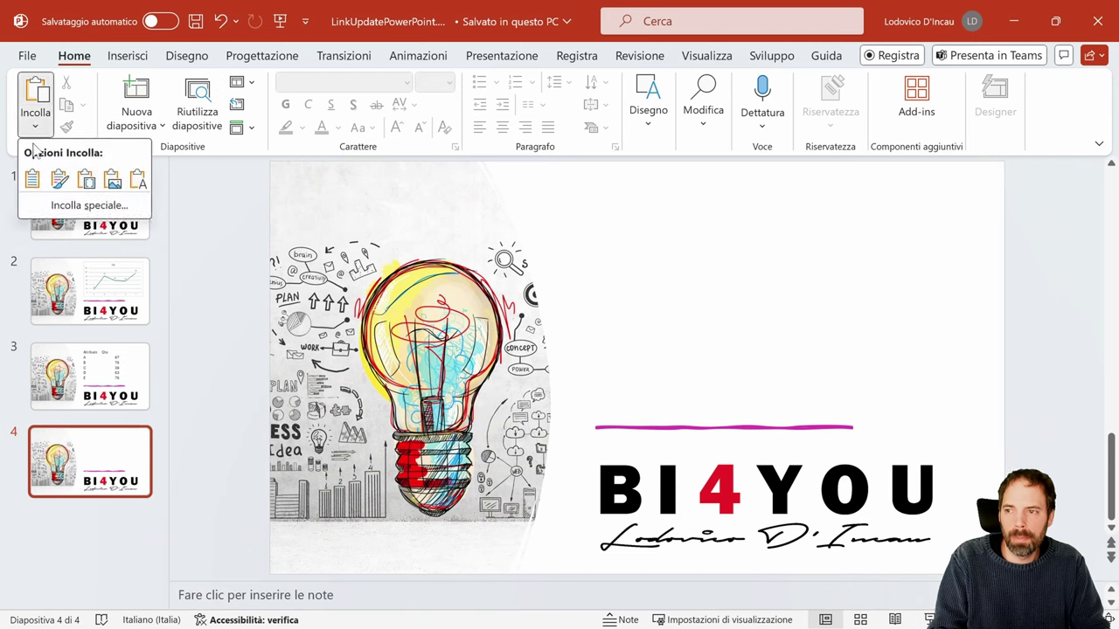
click(112, 201)
click(376, 277)
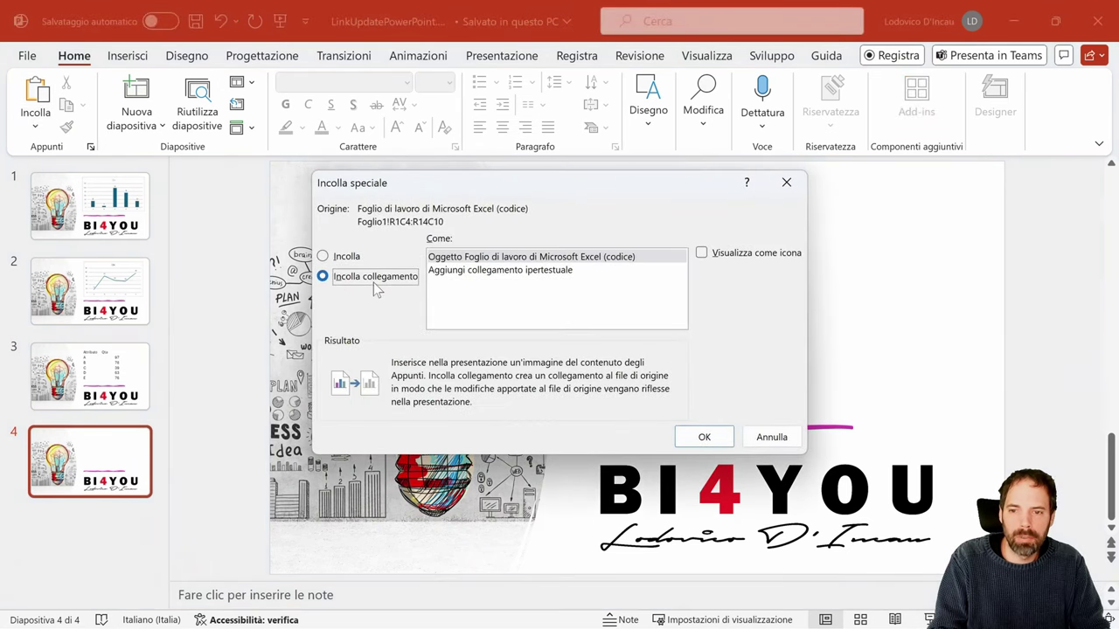
click(485, 258)
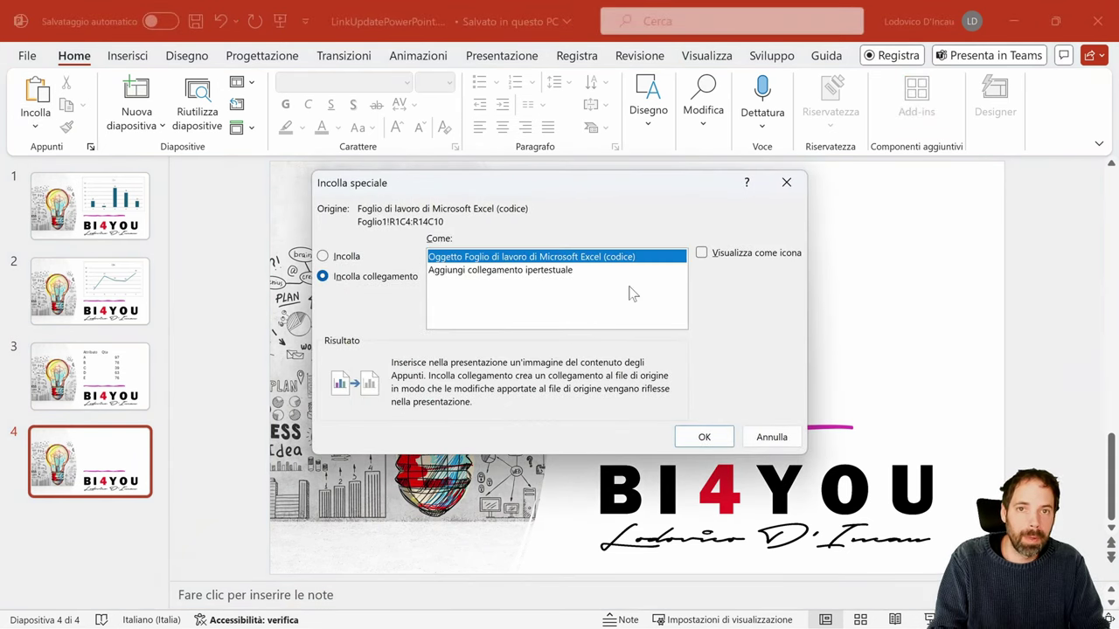
click(706, 435)
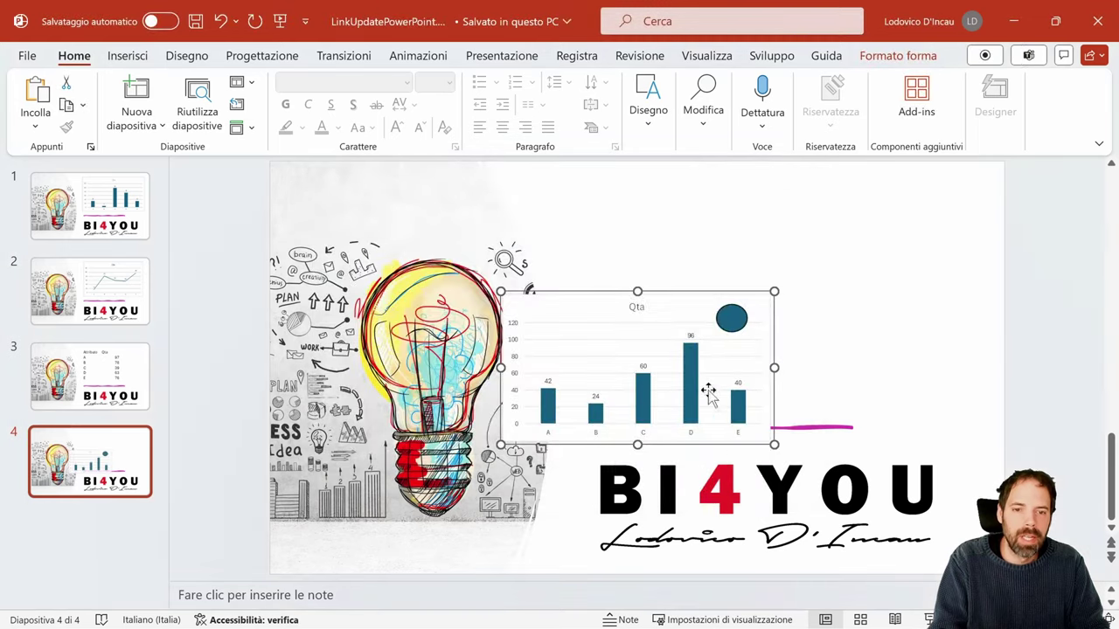
drag(676, 301, 752, 200)
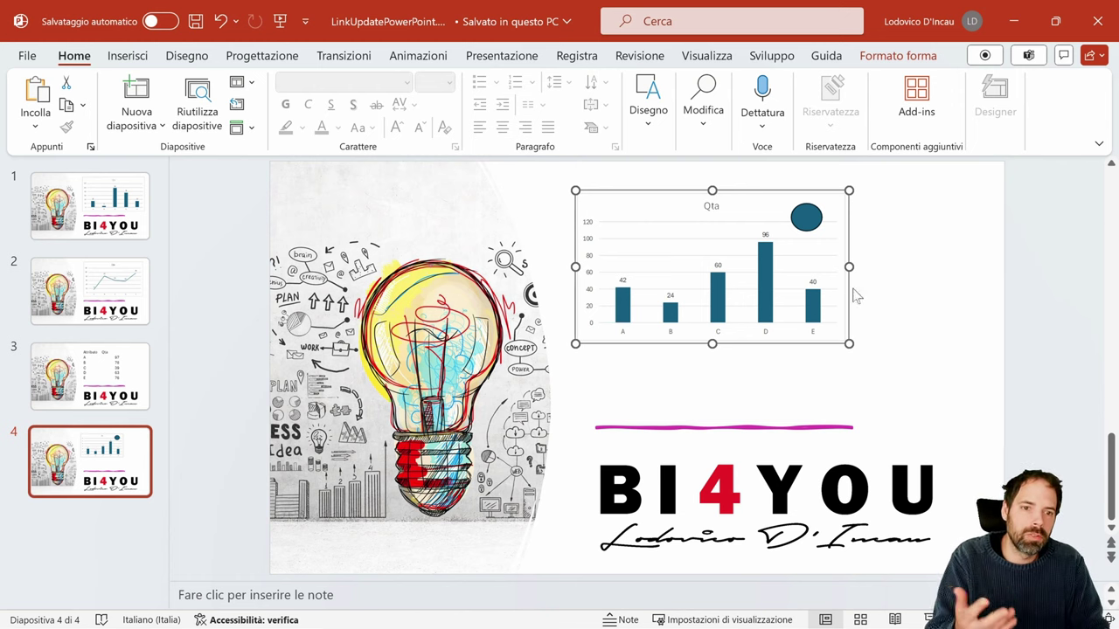
click(911, 255)
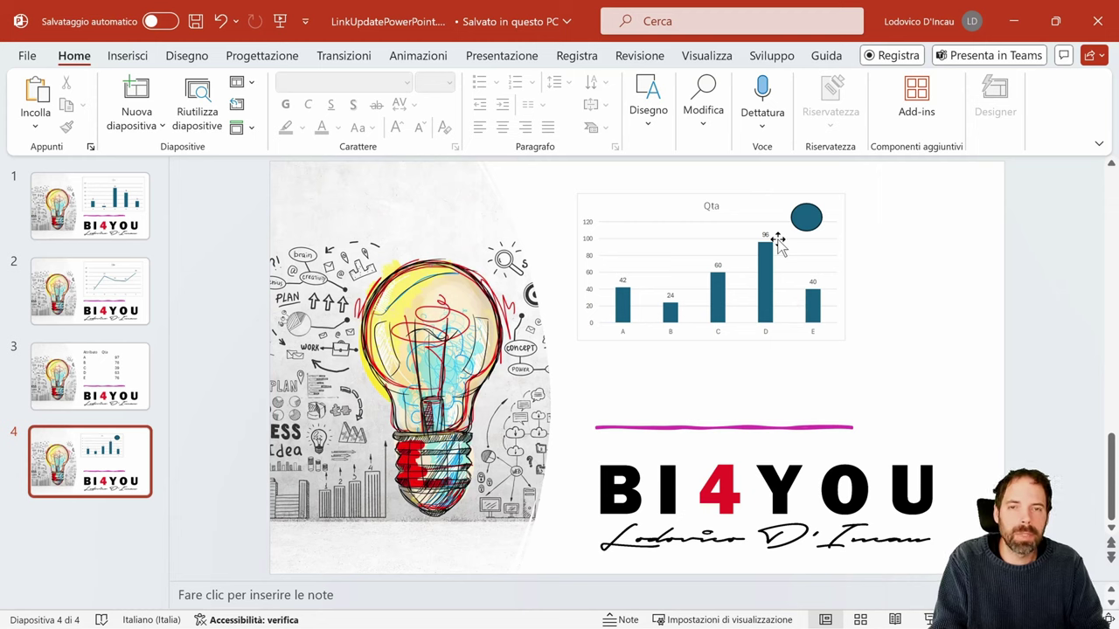
Step: Delete the oval from the first Qta chart in Excel
key(alt+Tab)
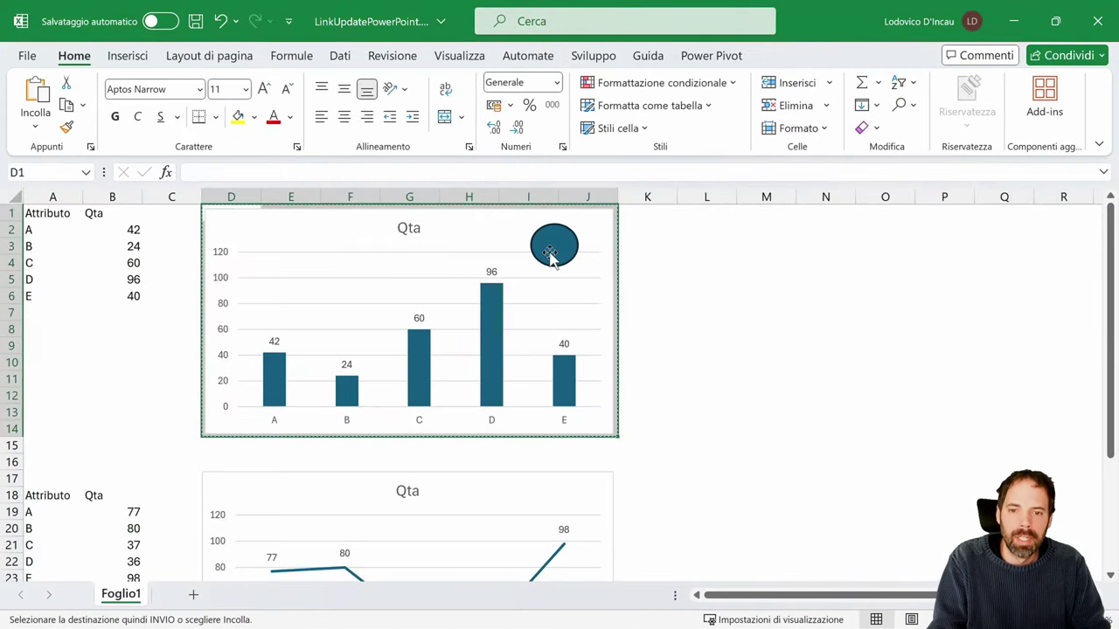
click(549, 255)
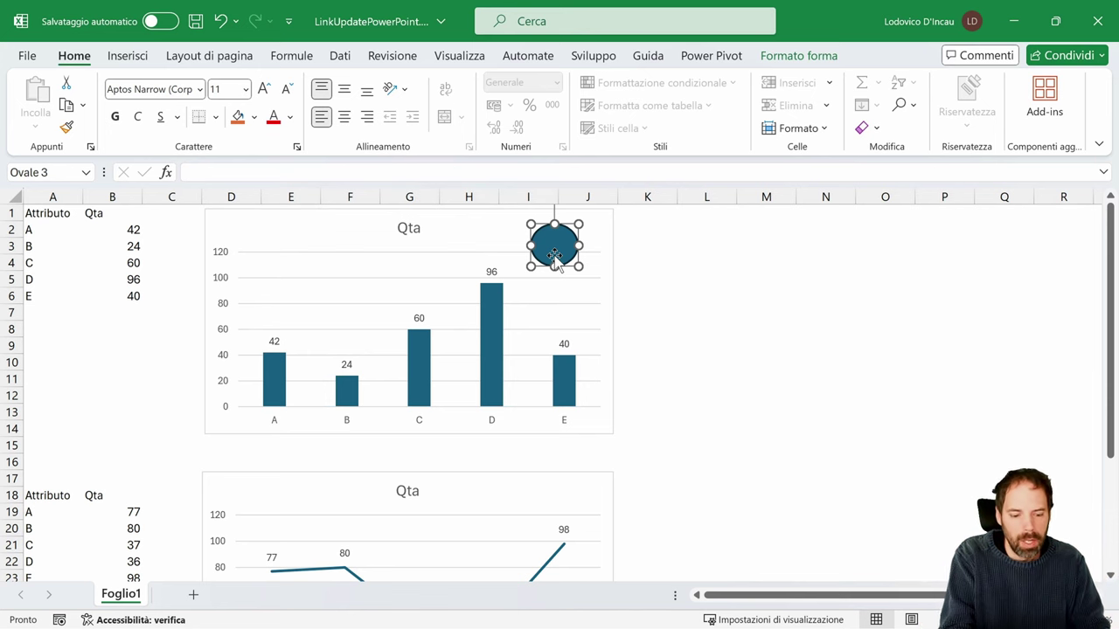
key(Delete)
click(691, 255)
Step: Check that slide 4's linked Qta chart now shows 42, 24, 60, 96, 40 without the oval
key(alt+Tab)
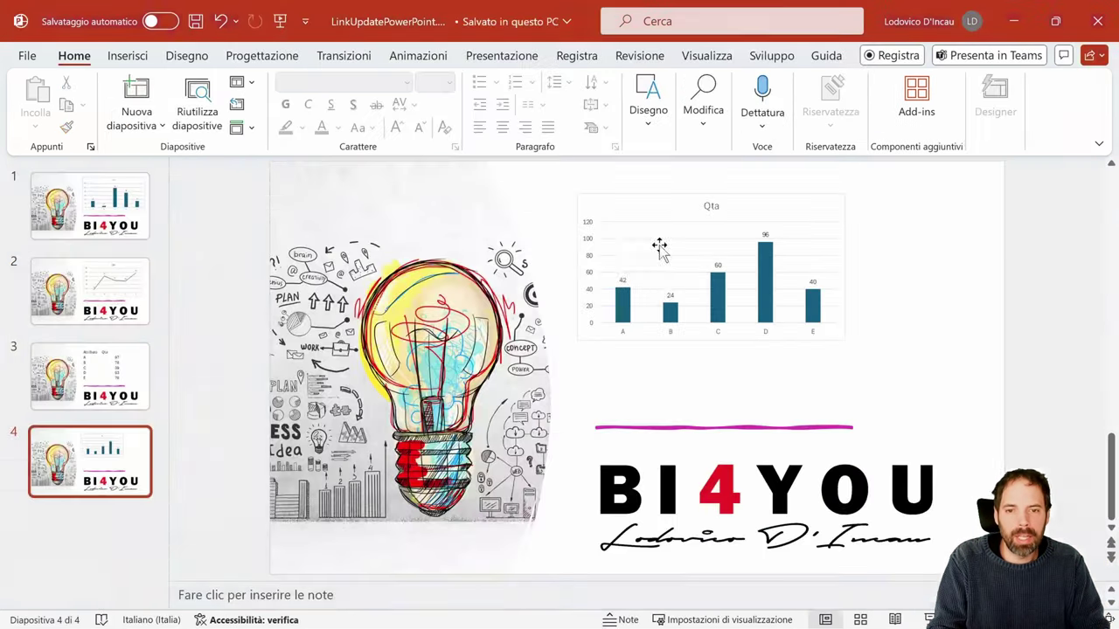
click(825, 248)
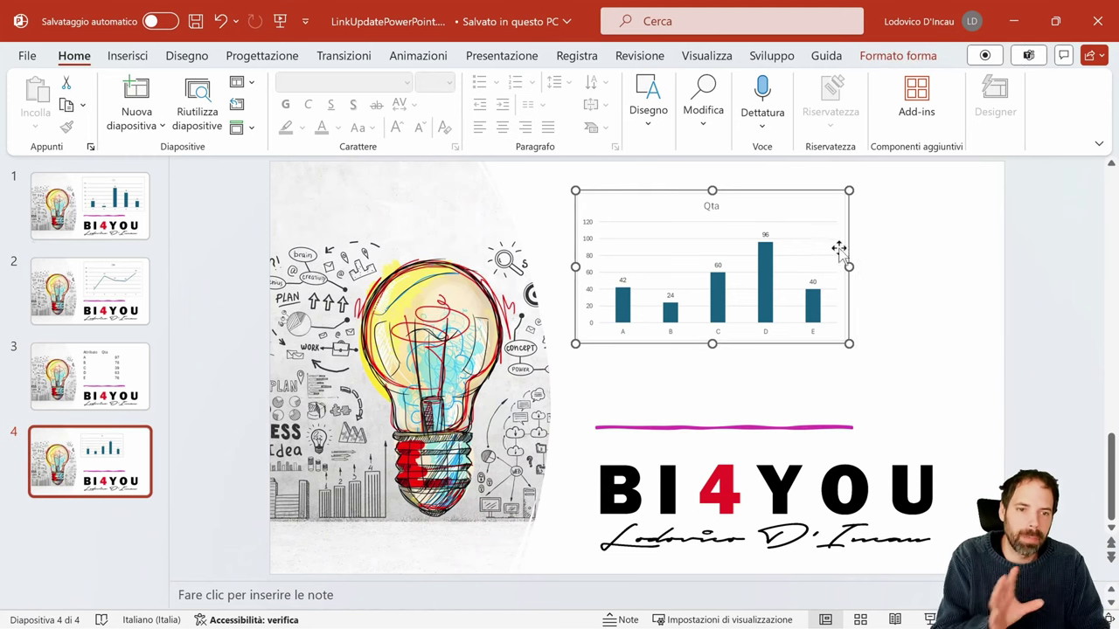
click(862, 230)
Step: Delete slide 4 and return to slide 1
right_click(88, 466)
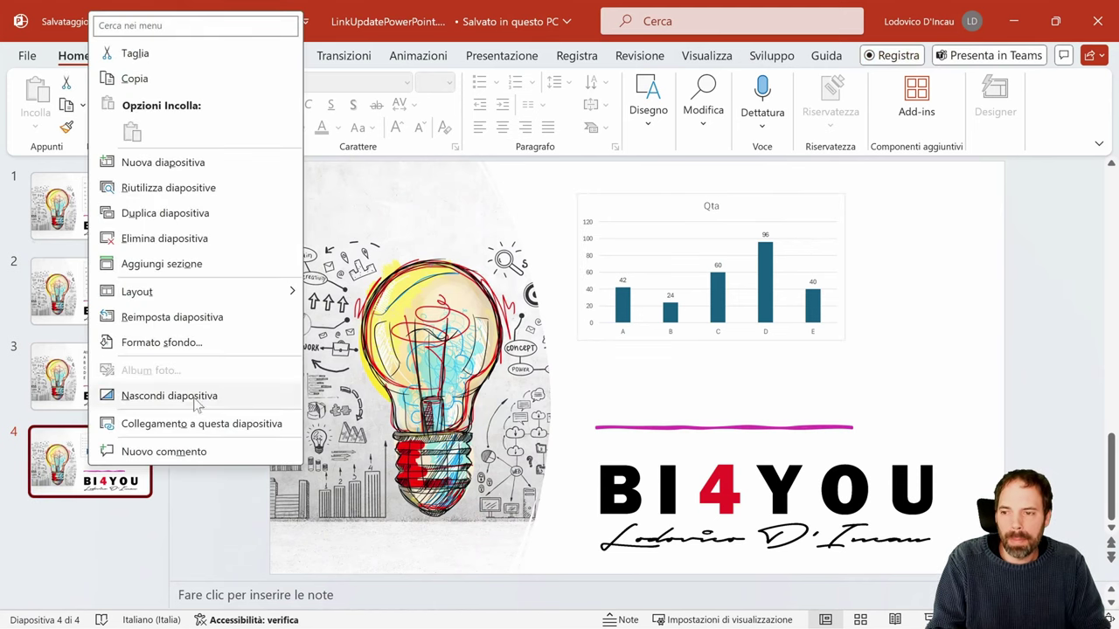
click(191, 246)
click(99, 225)
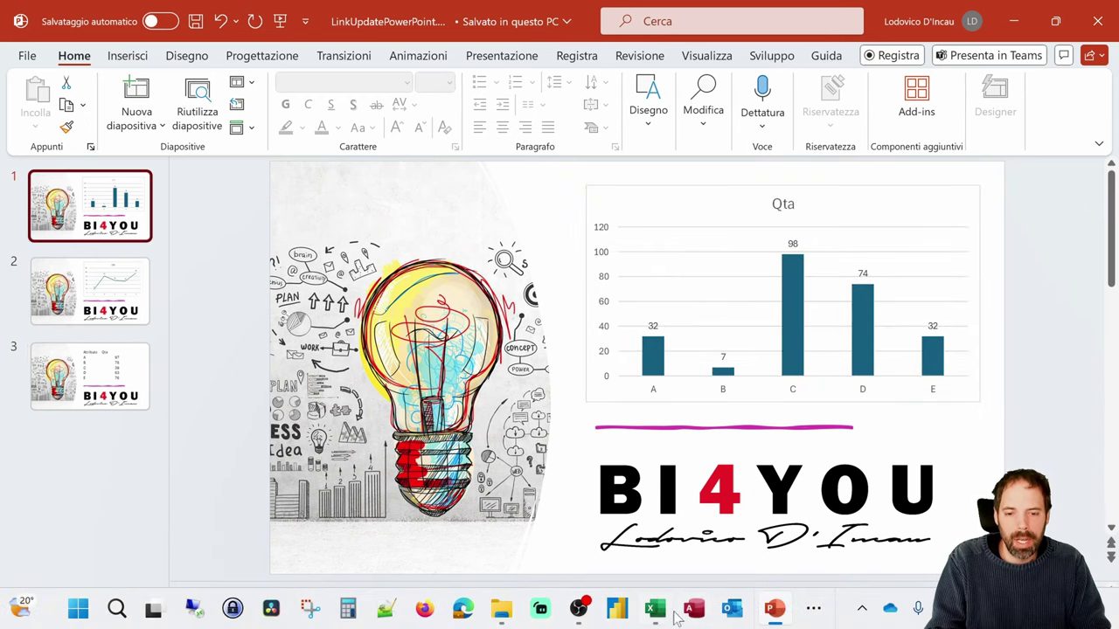
Step: Close the Excel workbook, choosing 'Non salvare' to discard its changes
click(657, 612)
click(1098, 21)
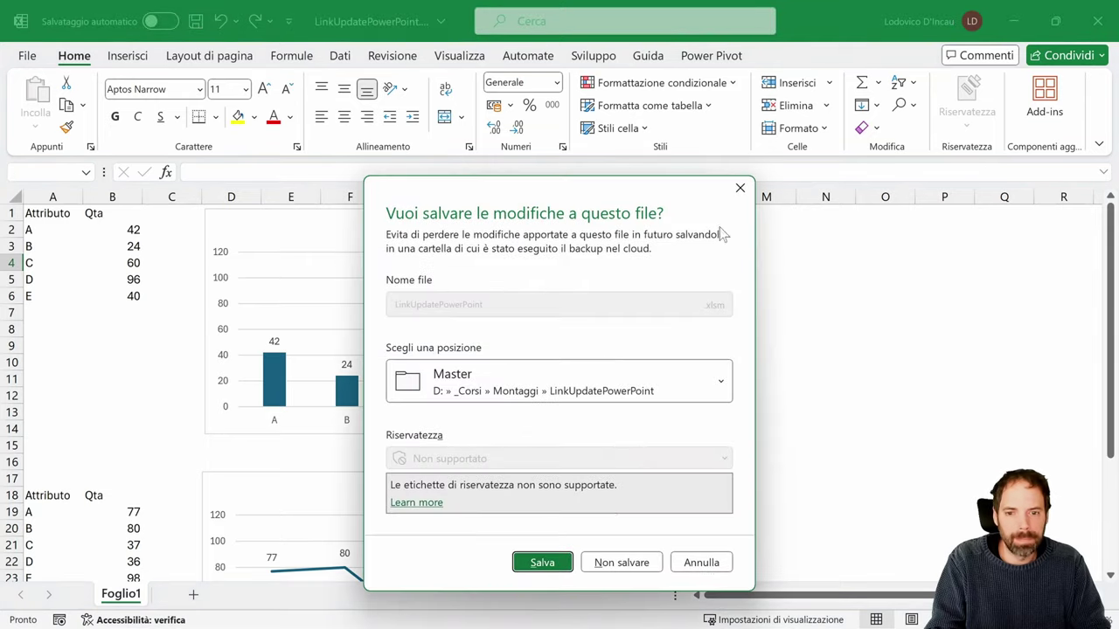
click(609, 563)
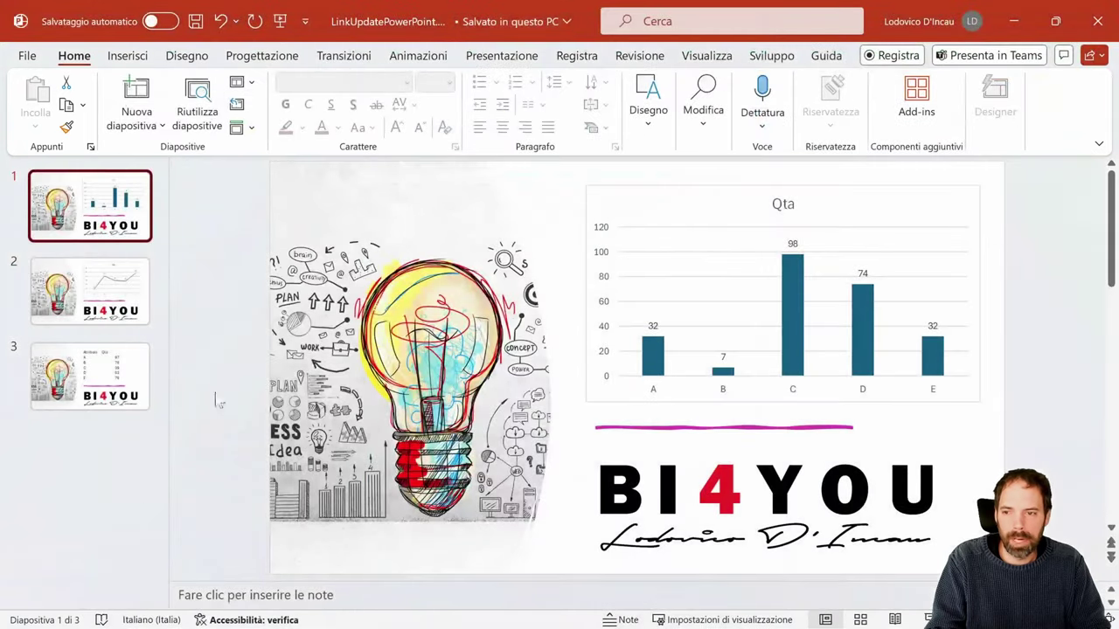
Step: View slide 3's data table, then close the presentation with 'Non salvare'
click(144, 384)
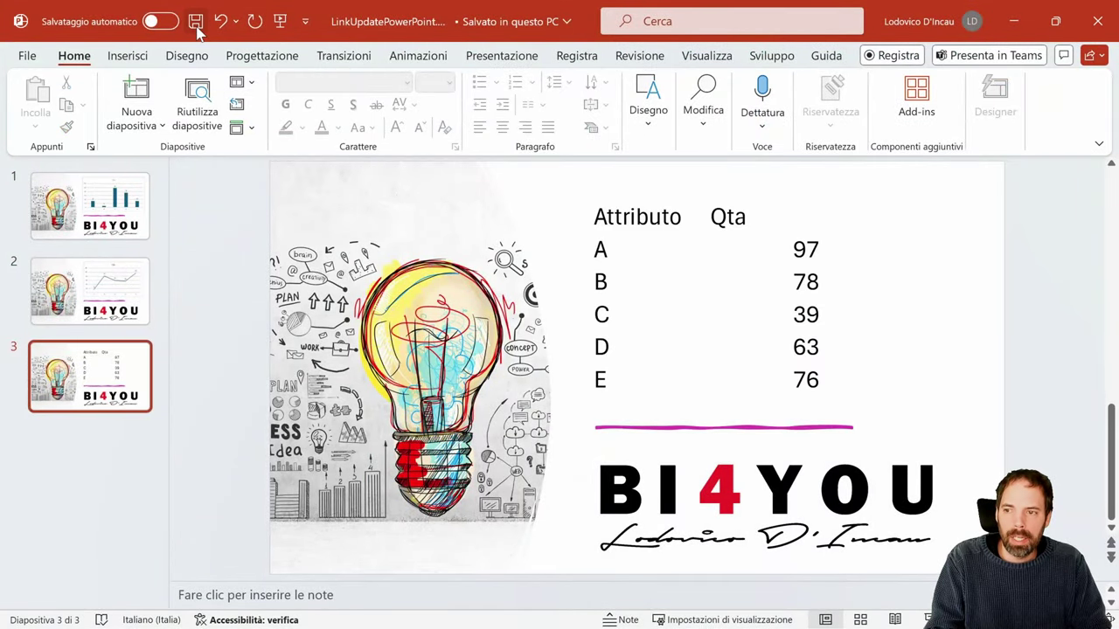
click(1090, 35)
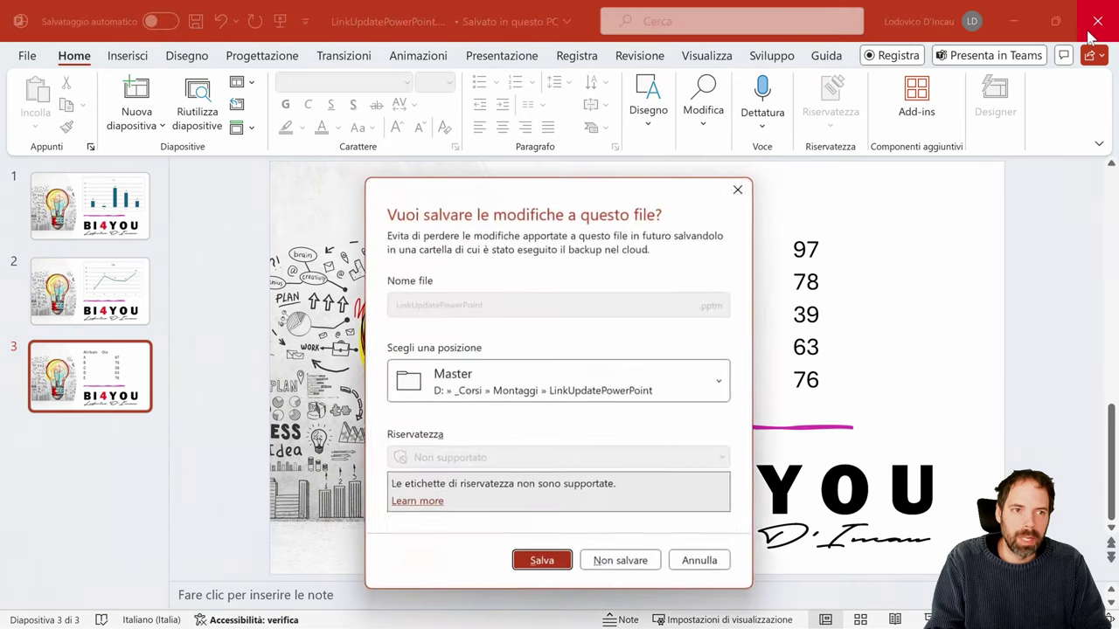
click(638, 561)
Step: Open LinkUpdatePowerPoint.pptm from the Master folder
click(478, 267)
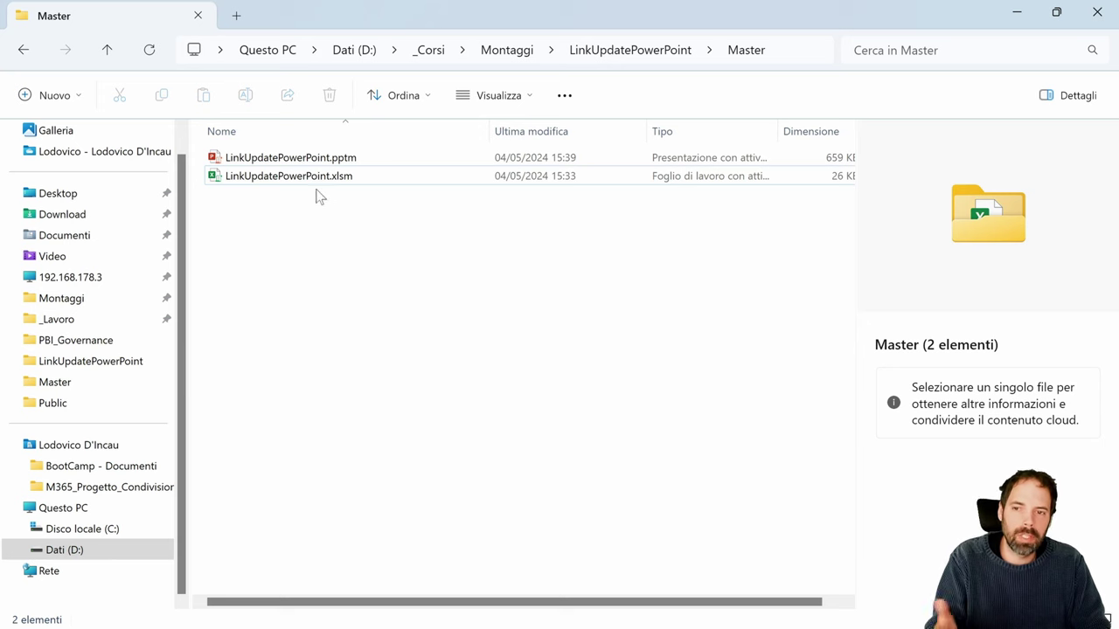
double_click(313, 157)
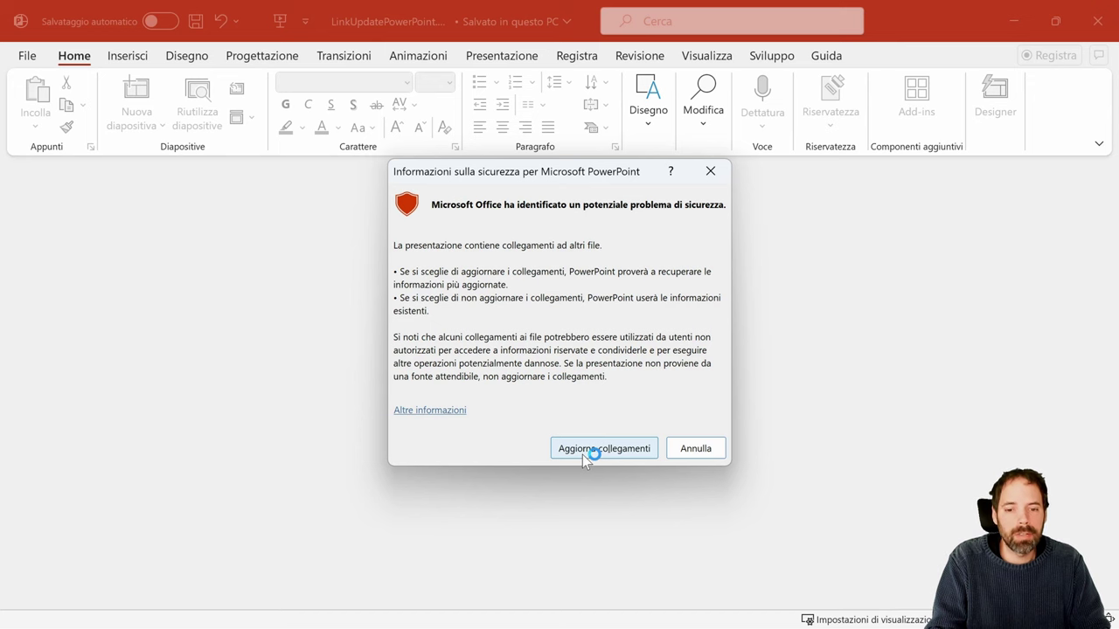
Step: Accept 'Aggiorna collegamenti' so the linked Excel charts refresh
click(691, 452)
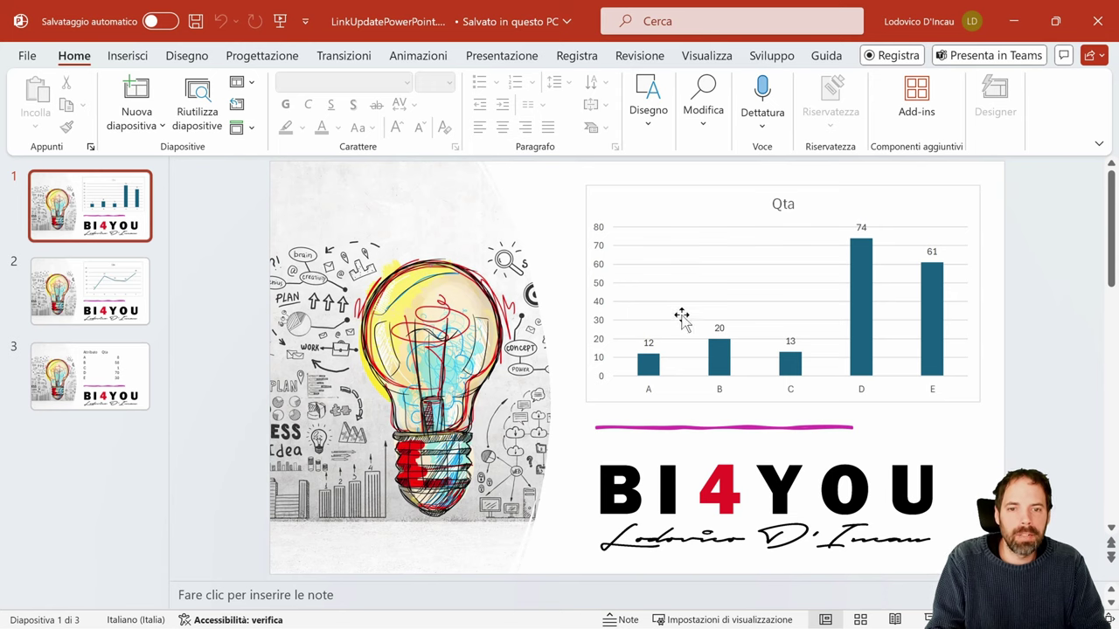
Step: Check the ribbon customization options for Sviluppo, then launch the Visual Basic editor
click(771, 55)
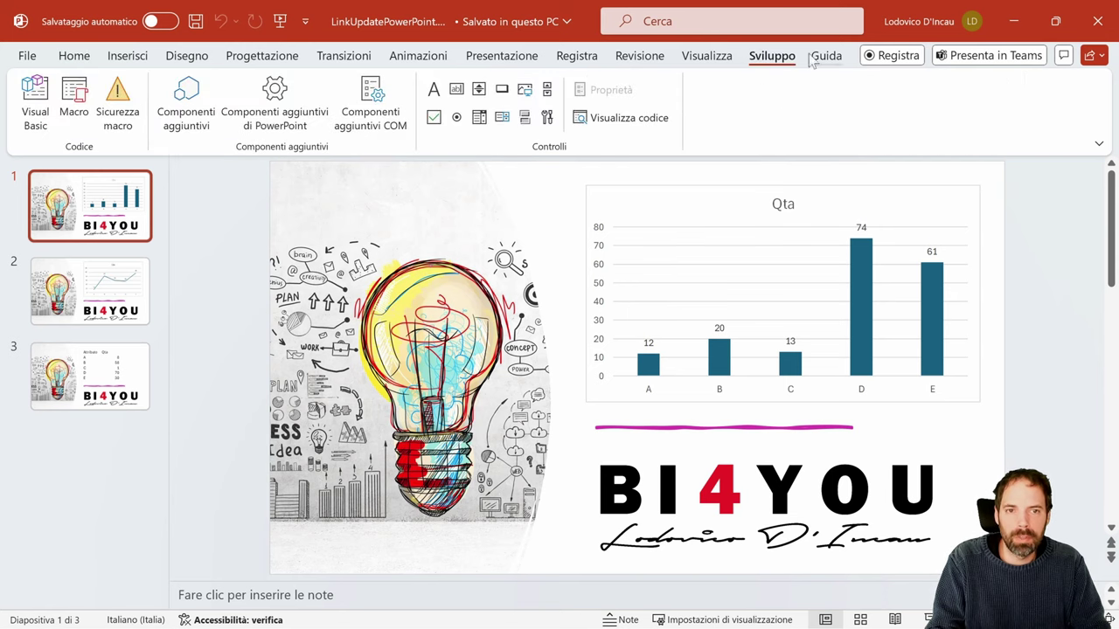
click(26, 56)
click(51, 577)
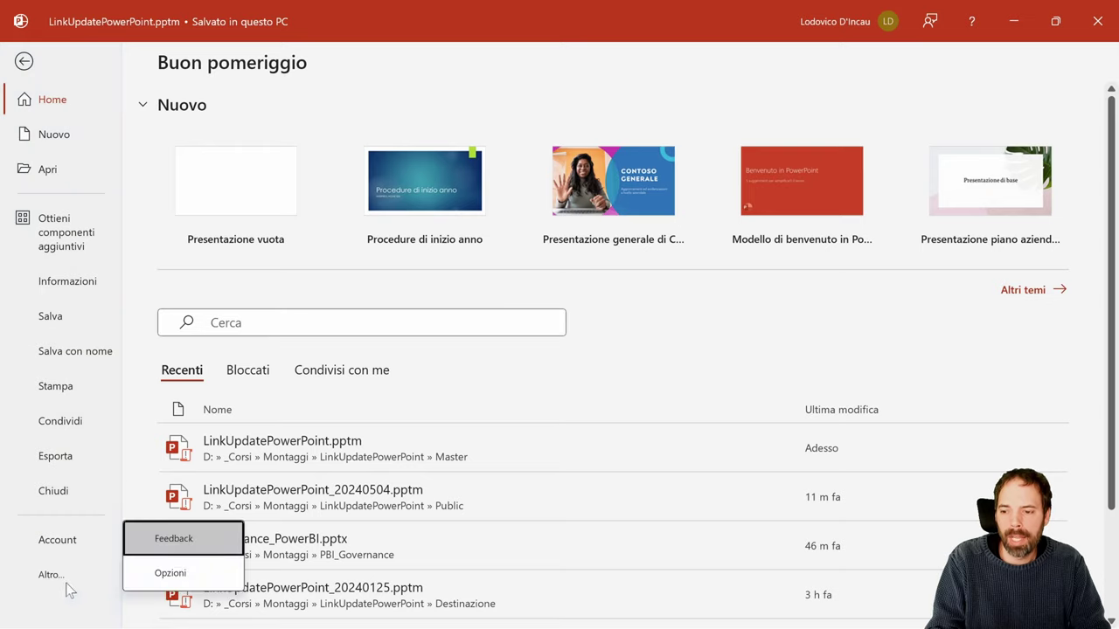
click(155, 577)
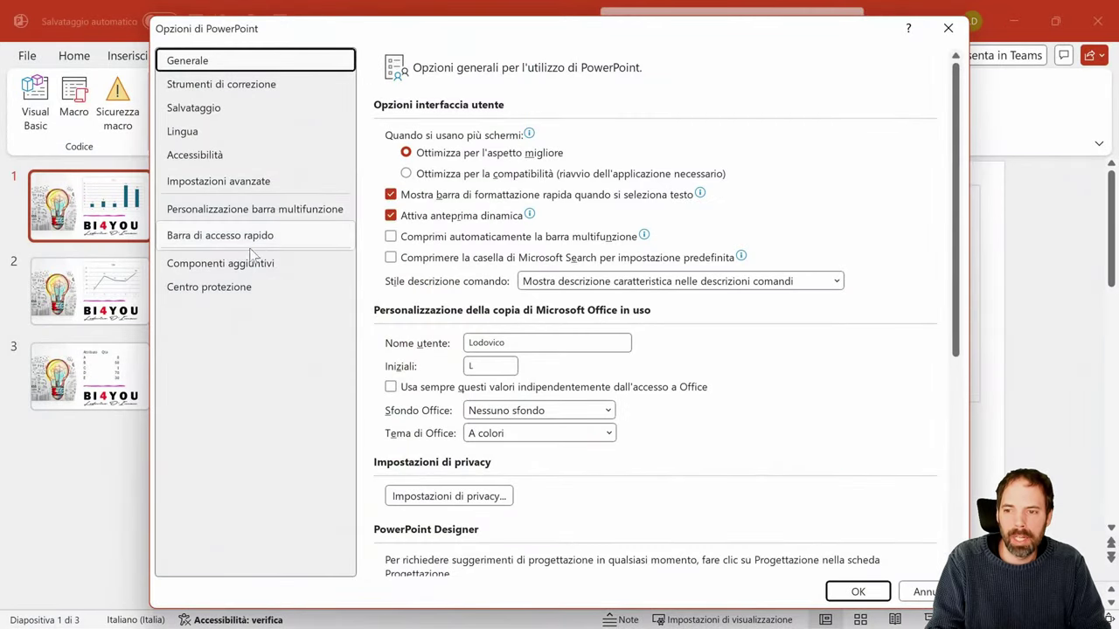
click(249, 210)
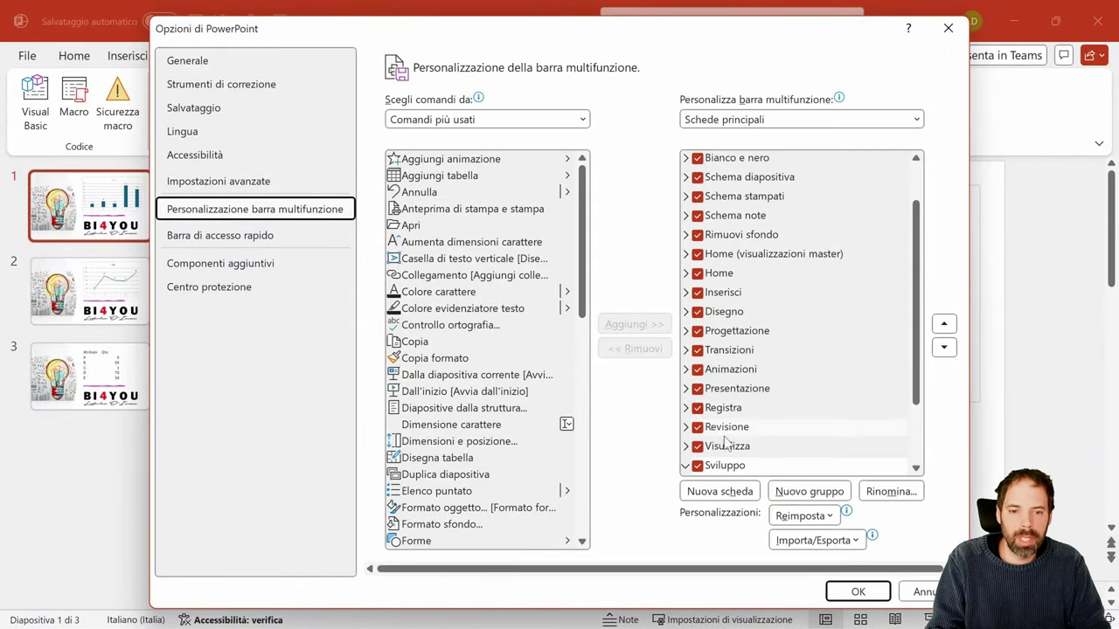
scroll(725, 437, down, 2)
click(916, 592)
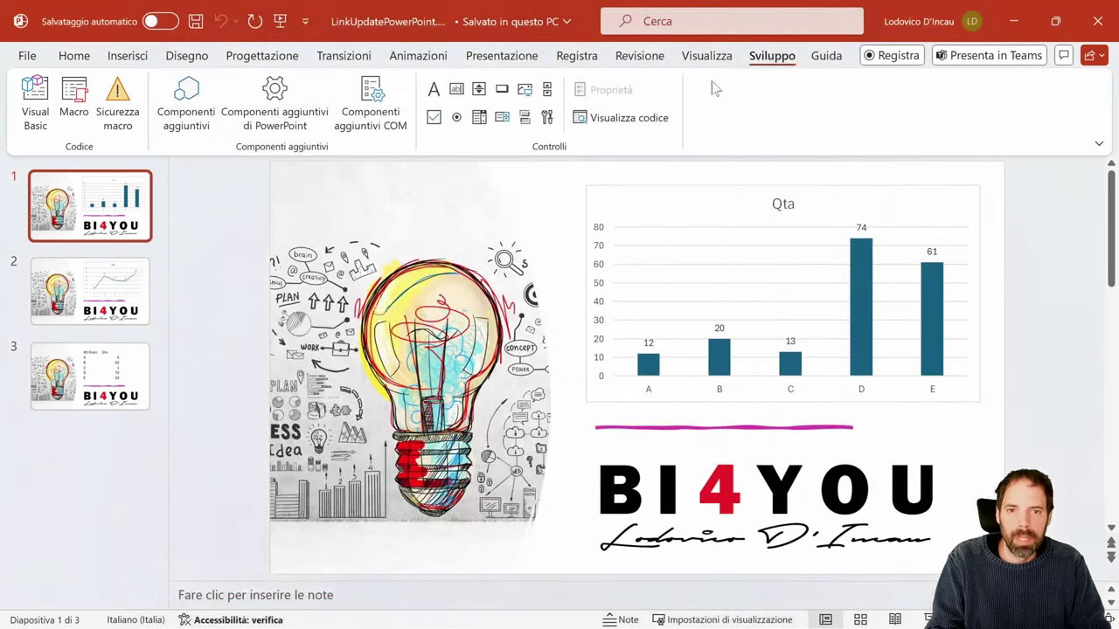
click(35, 100)
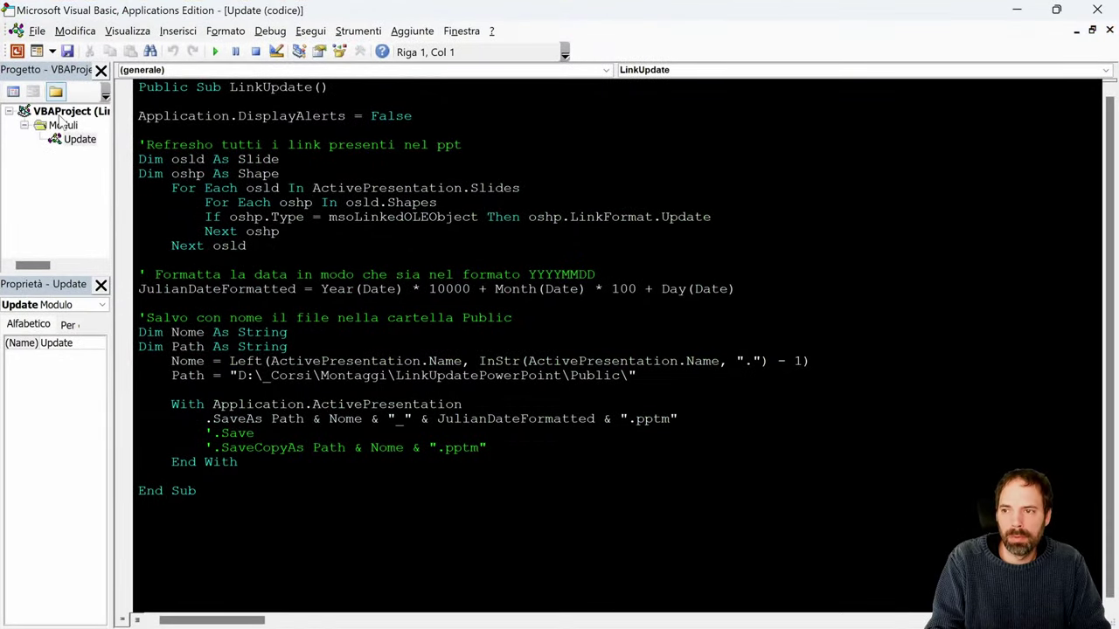
Step: Select the Update module in the VBA project tree
right_click(63, 112)
mouse_move(135, 210)
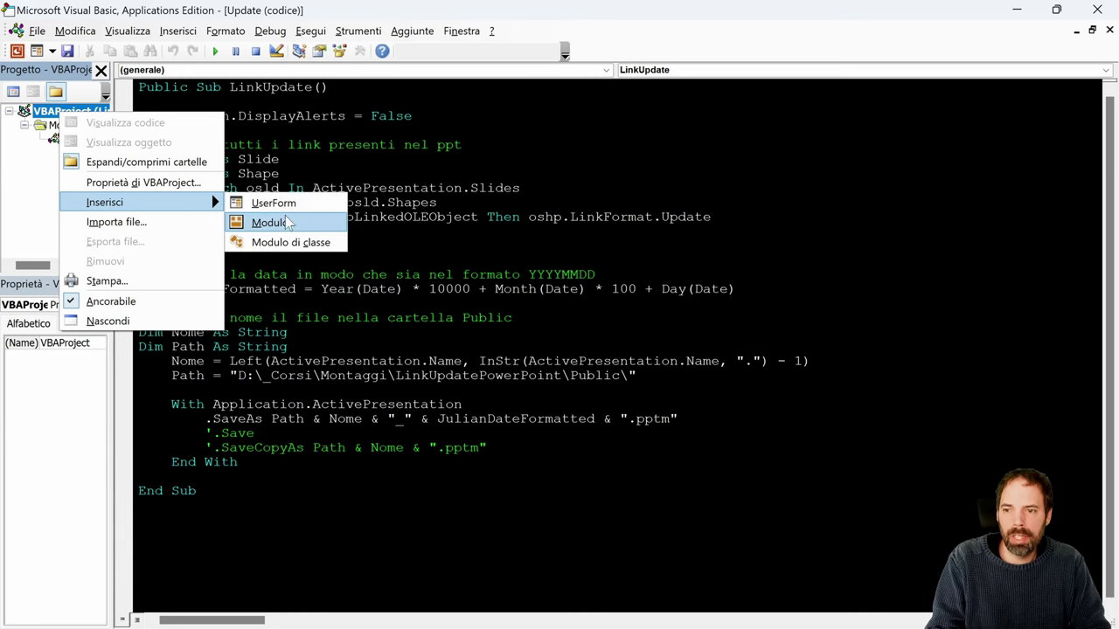
key(Escape)
key(Escape)
click(87, 142)
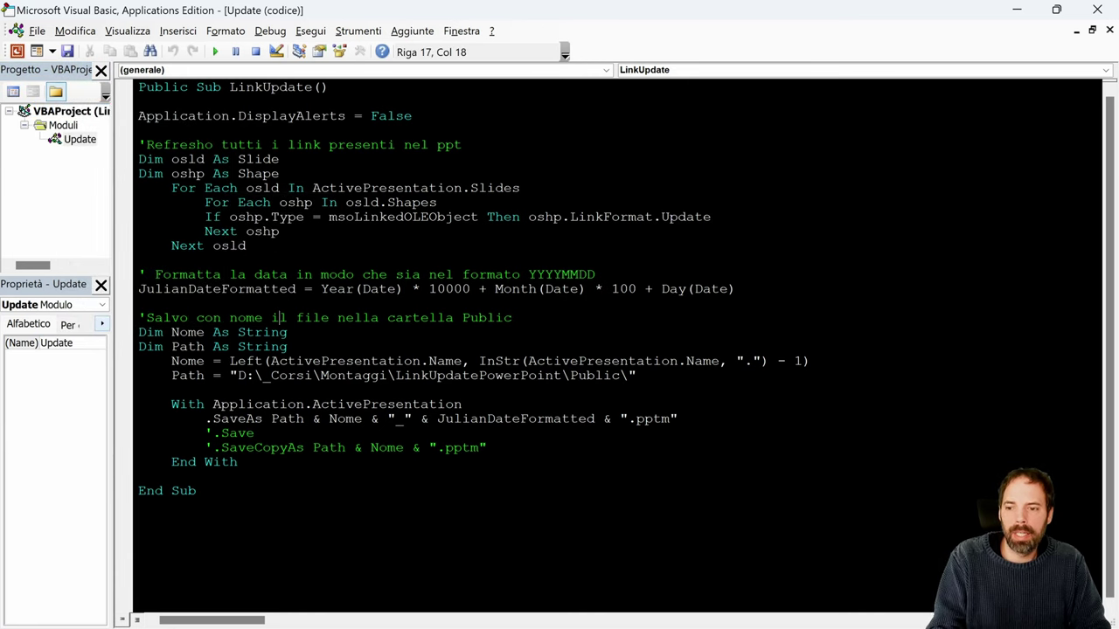
Step: Highlight the dated-copy save code, the link-refresh loop and the alerts-off line
mouse_move(205, 491)
mouse_down()
mouse_move(218, 403)
mouse_move(138, 87)
mouse_up()
click(281, 231)
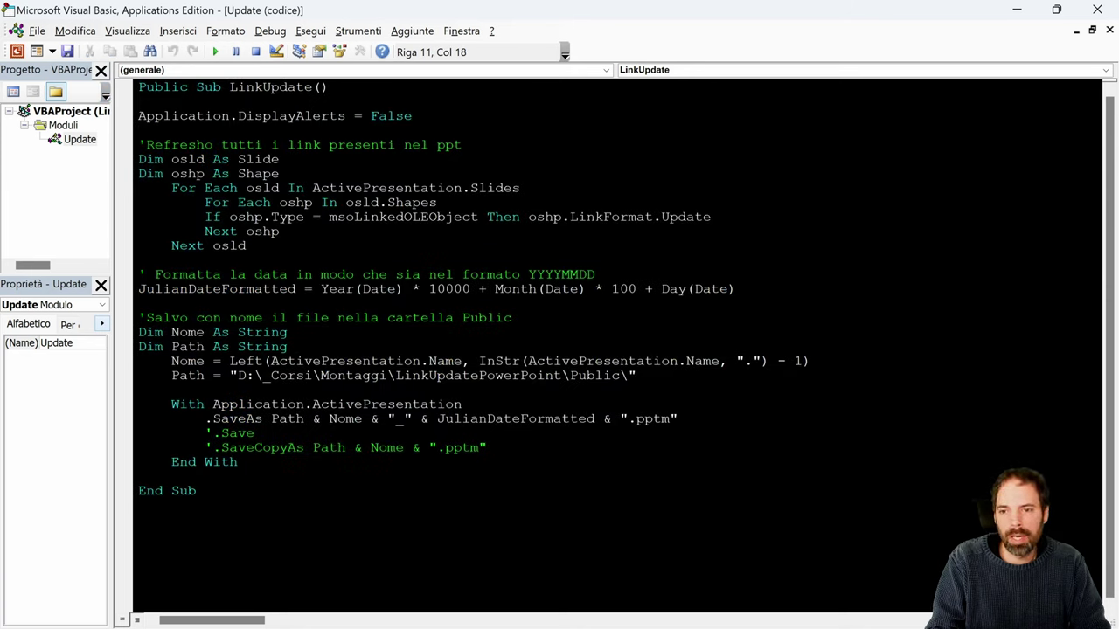
drag(247, 245, 138, 145)
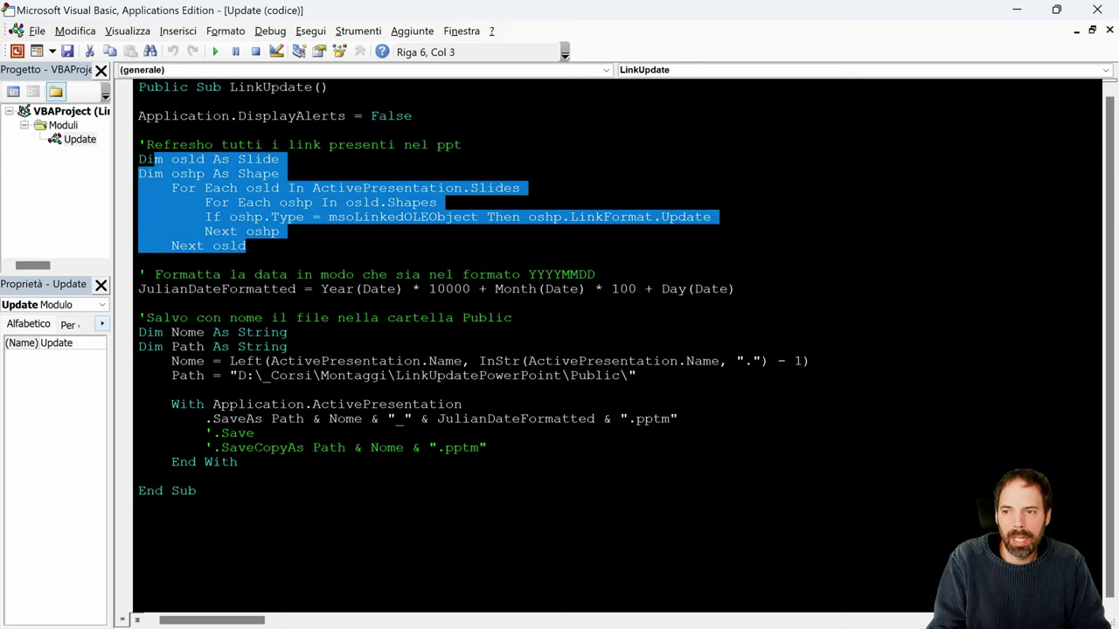
click(138, 129)
drag(412, 115, 138, 115)
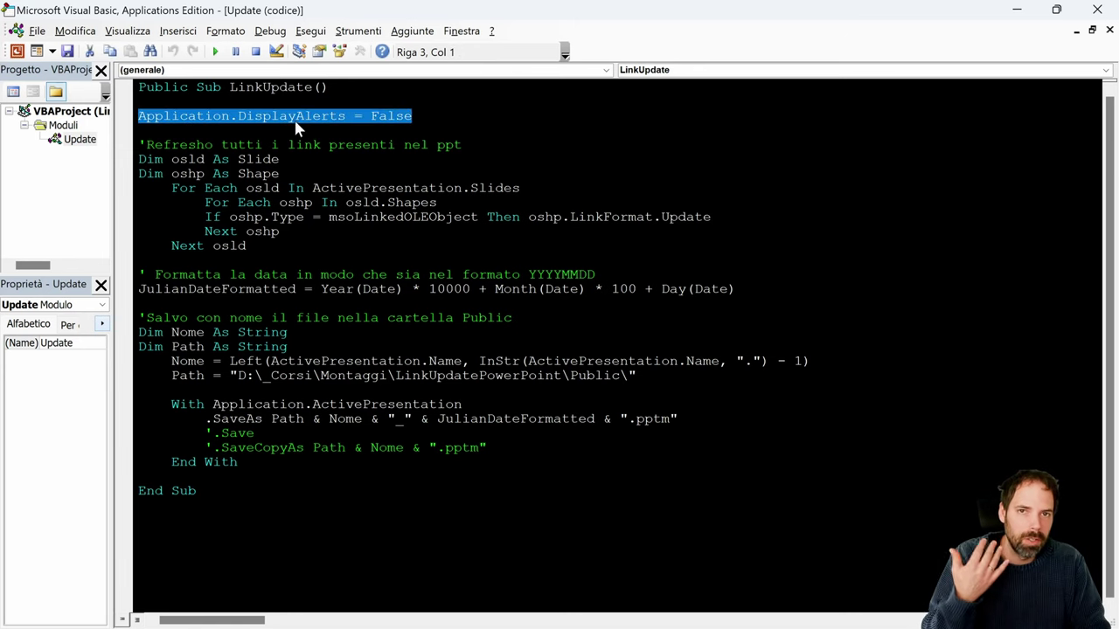
click(281, 160)
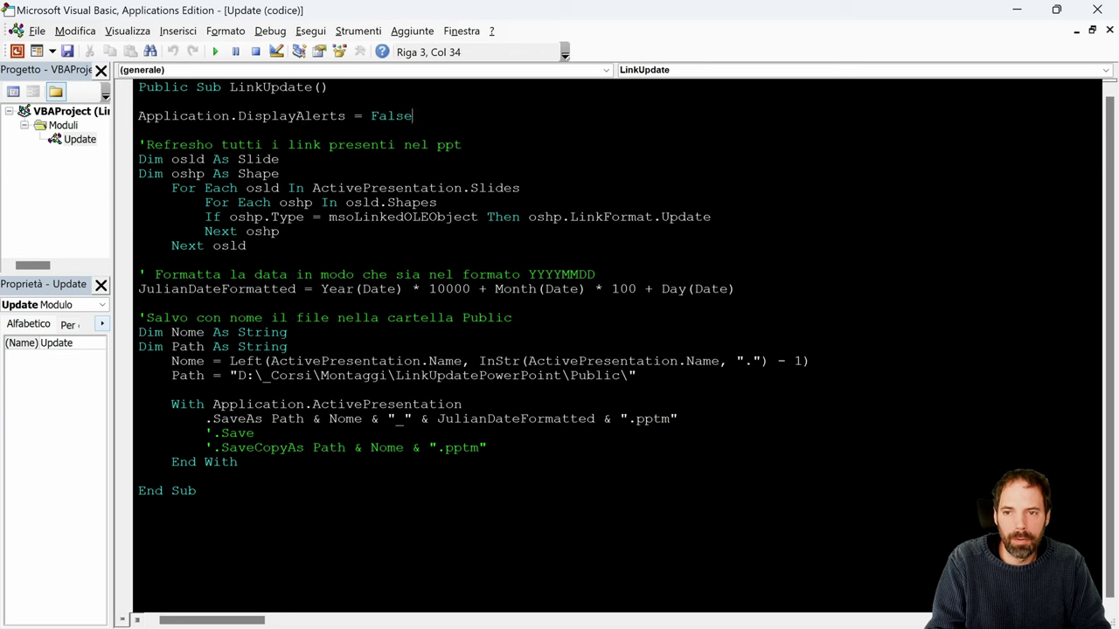
click(280, 159)
Step: Highlight the Dim osld As Slide declaration and the oshp variable in the shape loop
drag(139, 159, 280, 159)
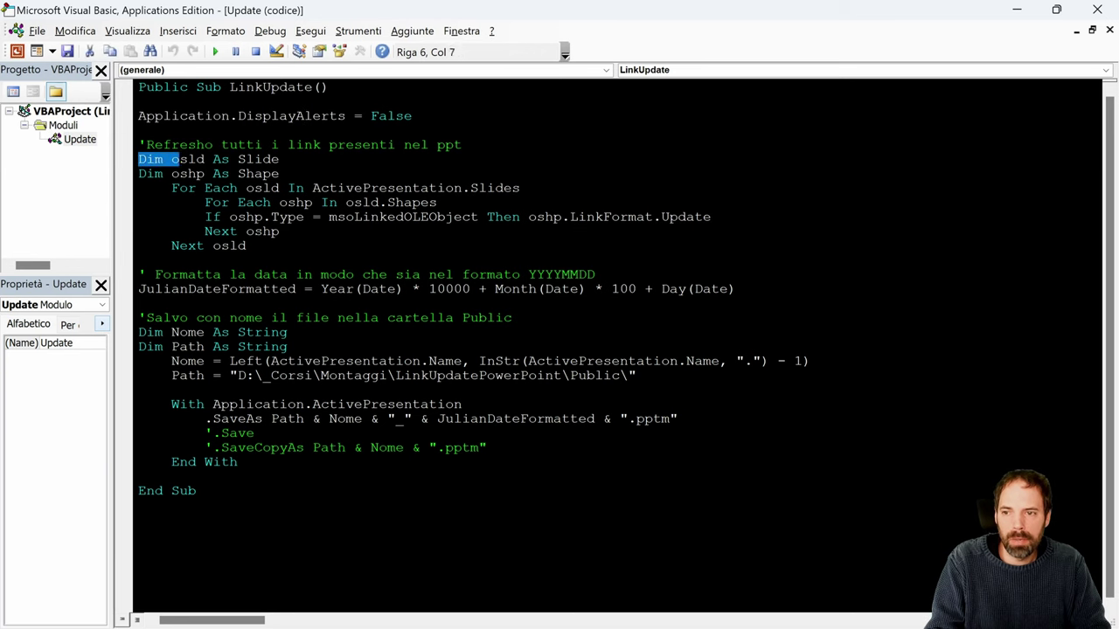
click(280, 159)
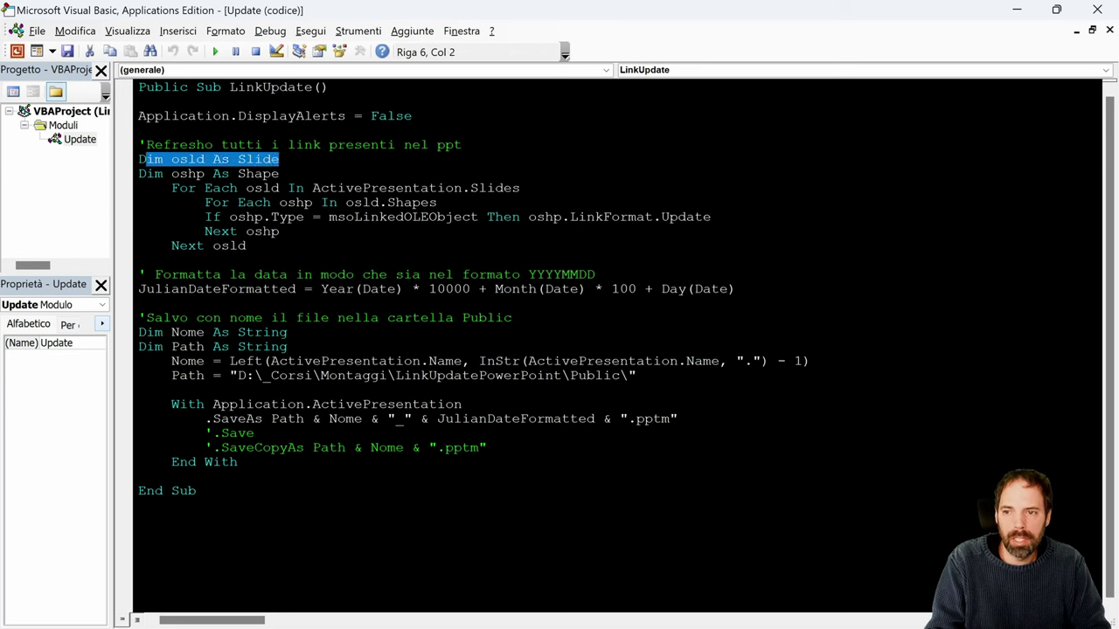
mouse_move(250, 159)
mouse_down()
mouse_move(138, 159)
mouse_move(246, 188)
mouse_up()
click(212, 174)
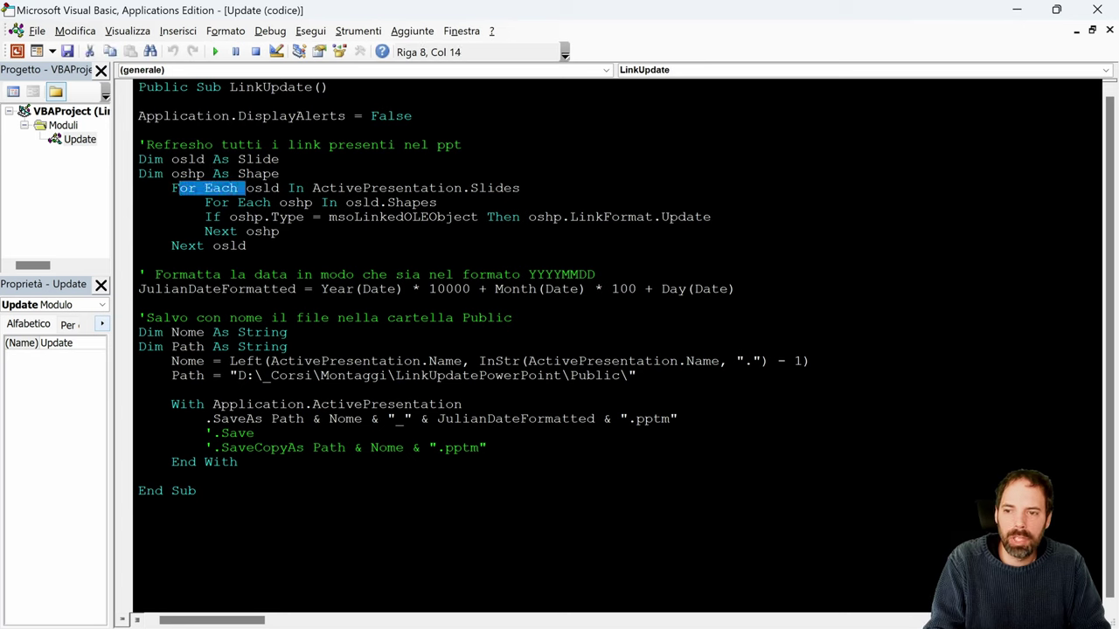
click(262, 188)
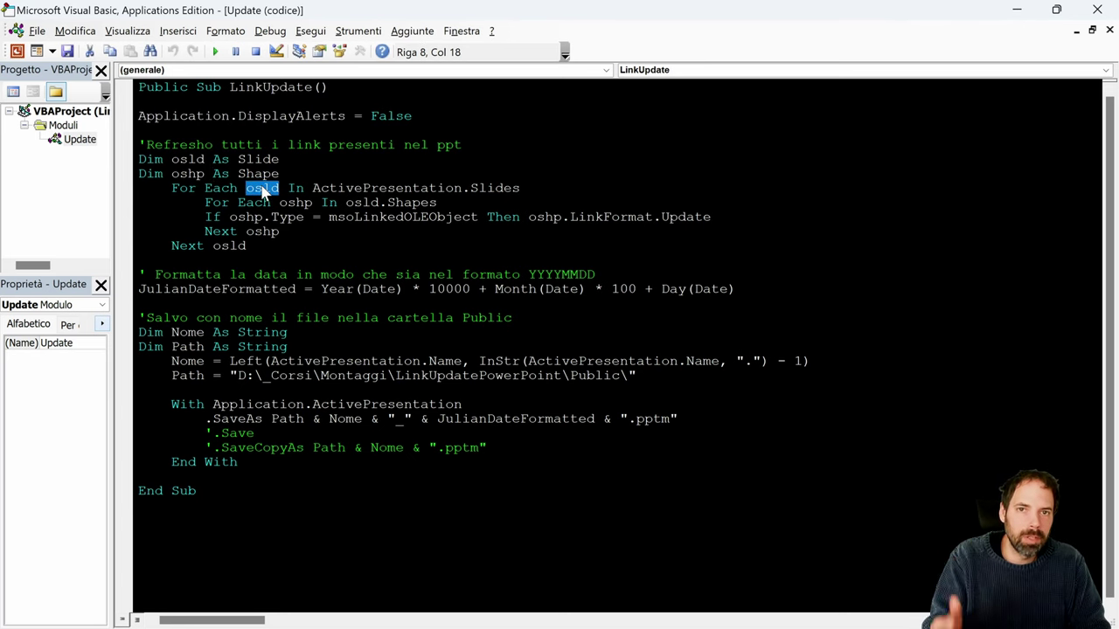
double_click(187, 173)
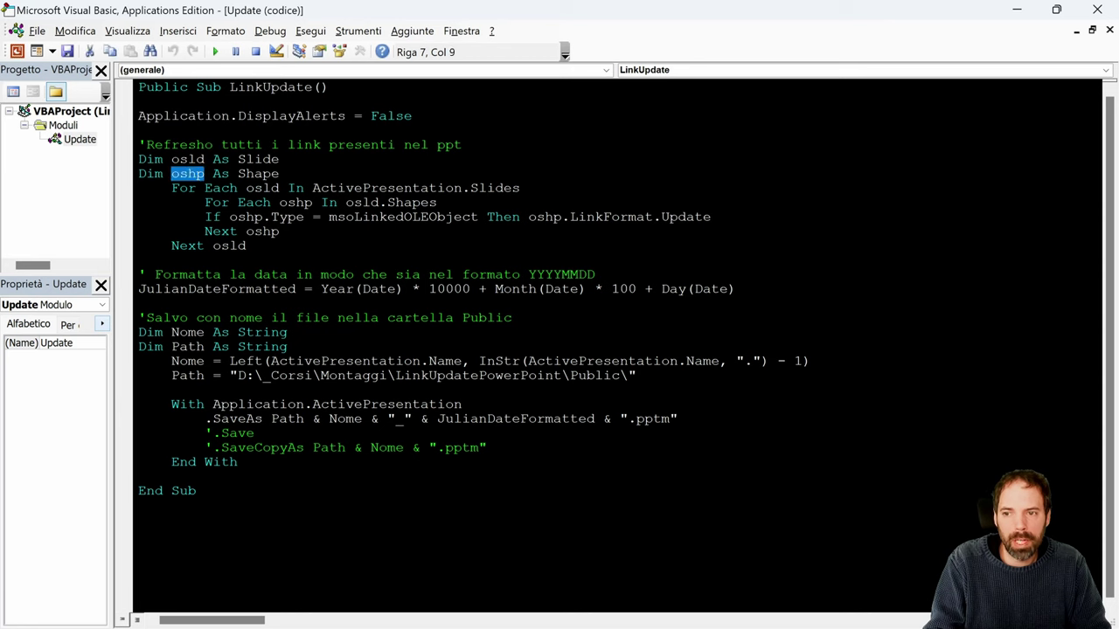
double_click(302, 204)
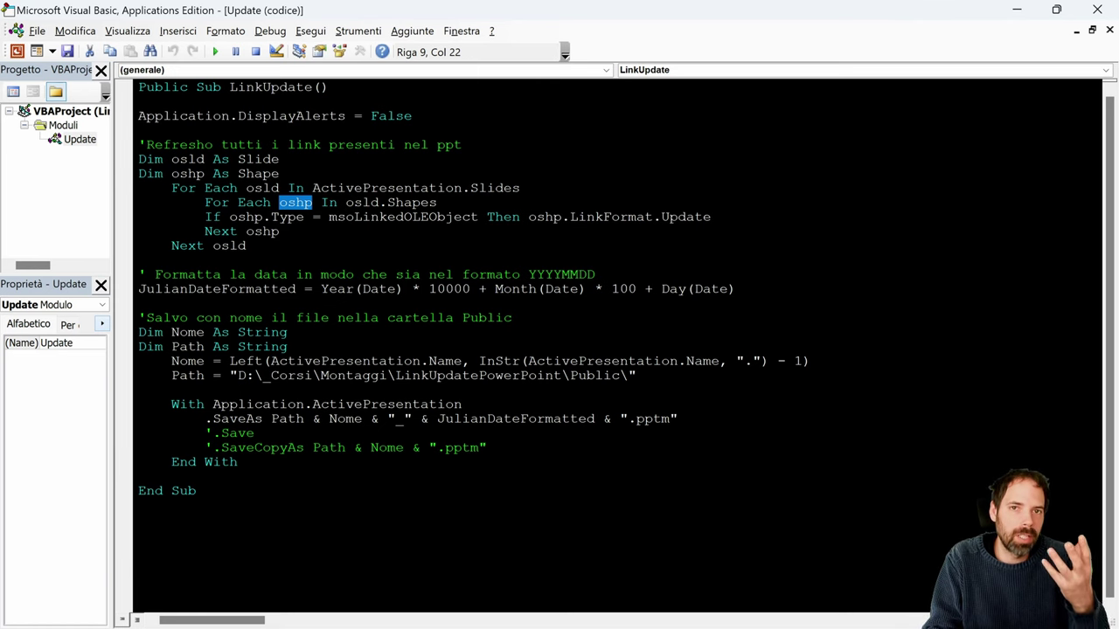
Step: Peek at the slide behind the editor, then highlight the line updating each linked object
drag(504, 7, 510, 445)
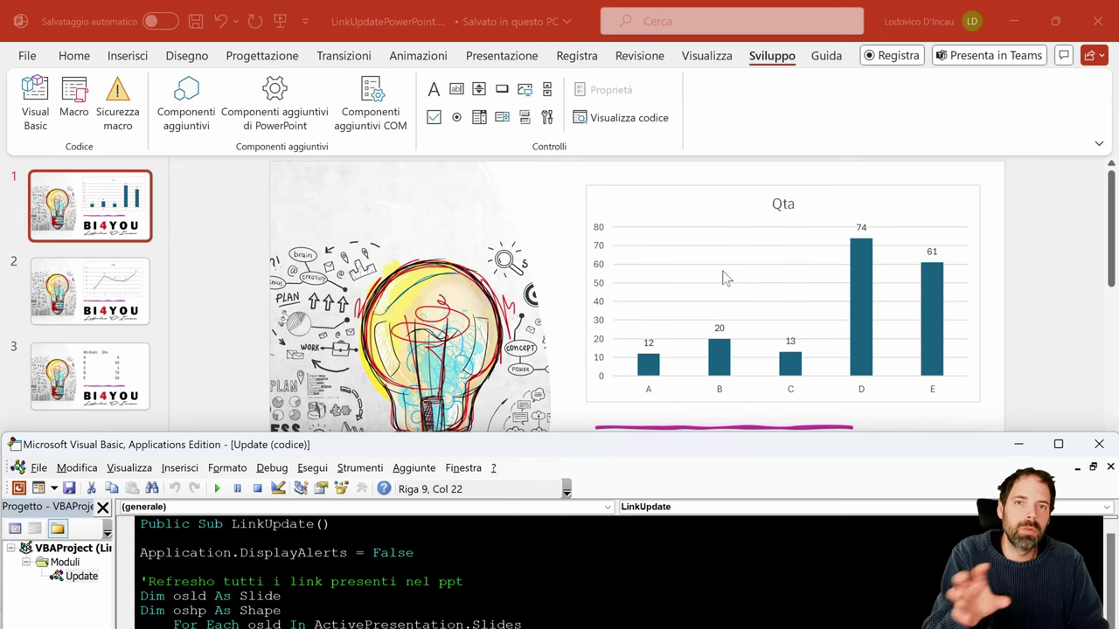
drag(613, 441, 620, 3)
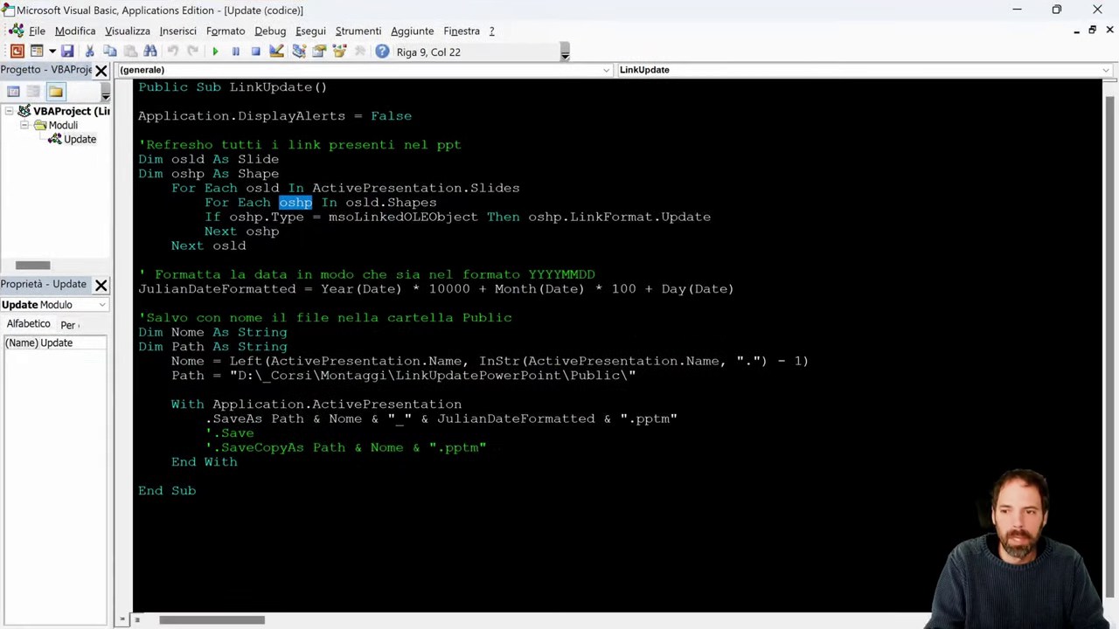
click(205, 188)
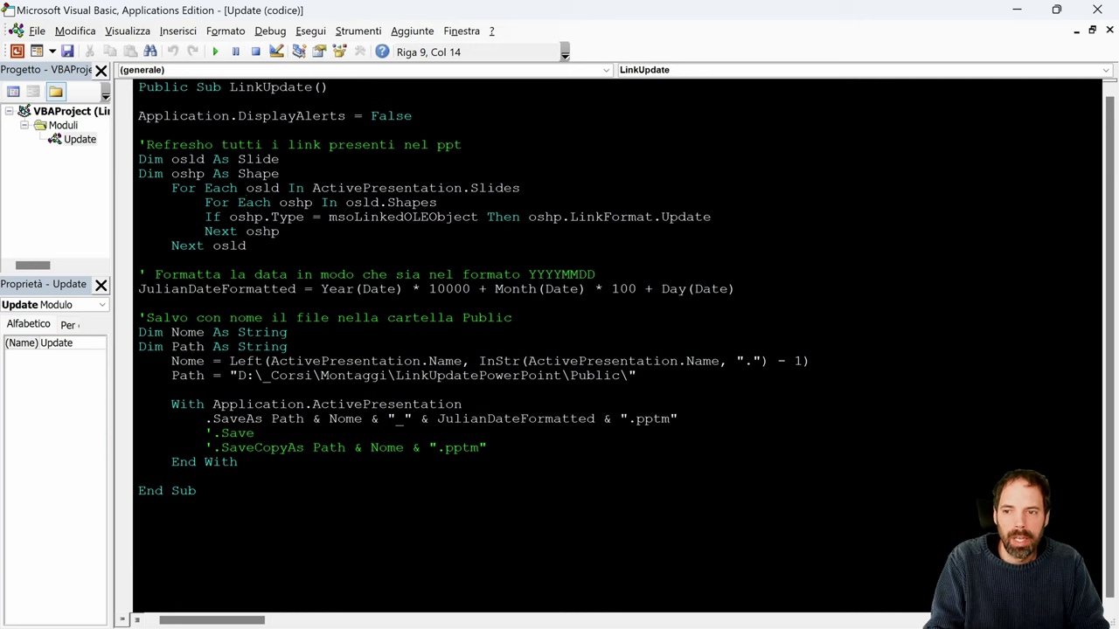
mouse_move(204, 217)
mouse_down()
mouse_move(711, 216)
mouse_move(523, 221)
mouse_up()
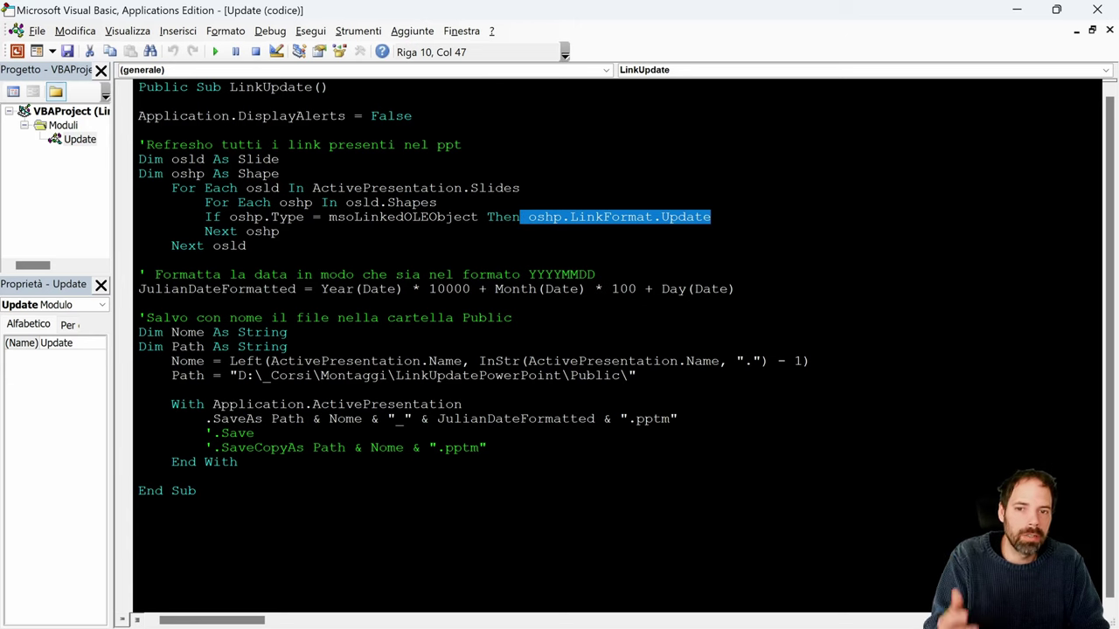
click(279, 231)
Step: Select the slide-and-shape loop lines up through the variable declarations
key(Down)
key(shift+Up)
key(shift+Up)
key(shift+Up)
key(shift+Home)
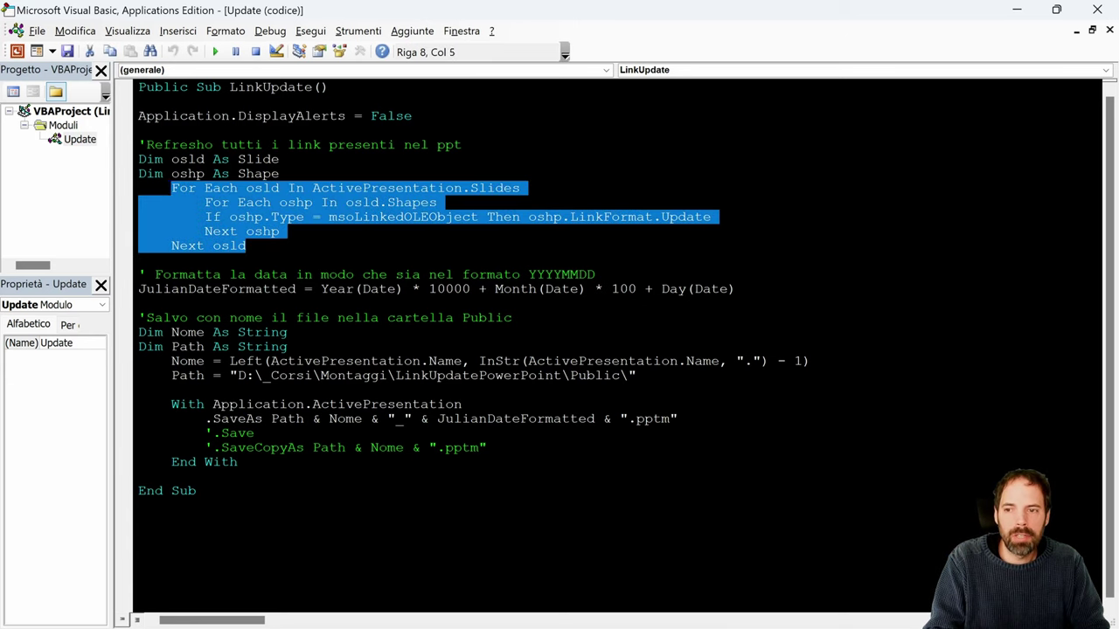
key(shift+Up)
key(shift+Home)
key(shift+Up)
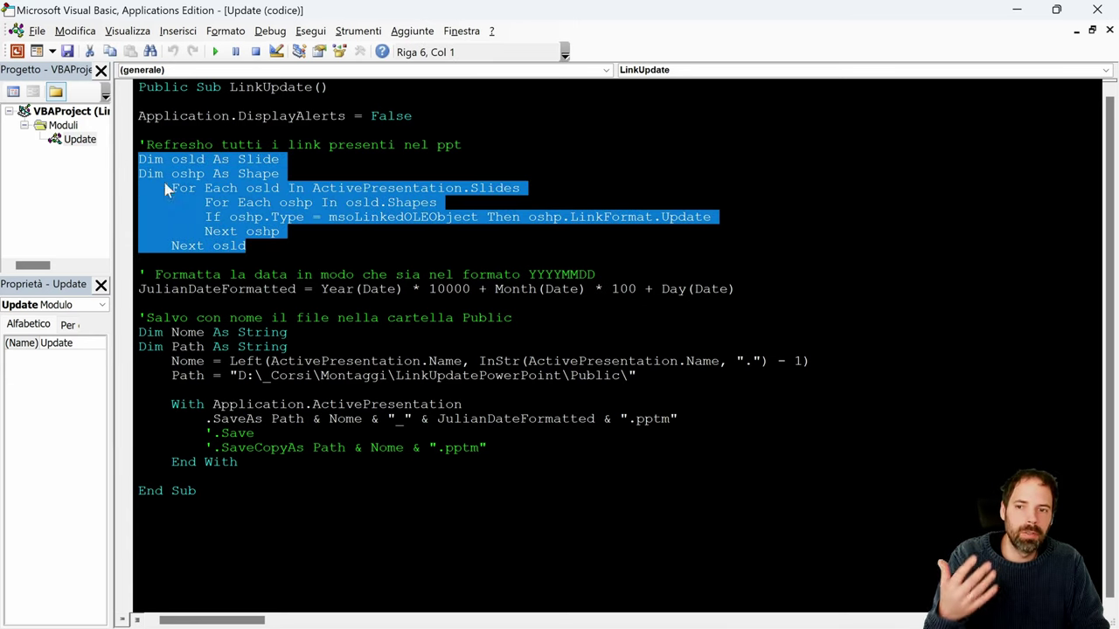
click(249, 259)
Step: Set a breakpoint on the JulianDateFormatted line and place the editor beside the slide
click(129, 295)
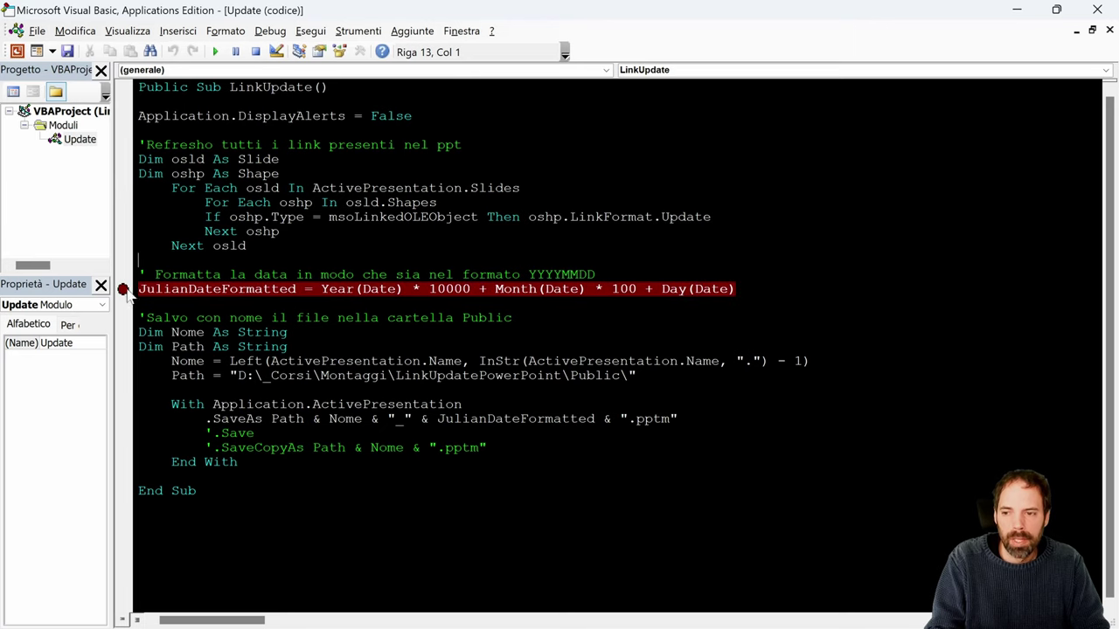
mouse_move(302, 23)
mouse_down()
mouse_move(297, 105)
mouse_move(770, 295)
mouse_up()
drag(918, 308, 102, 128)
Step: Run LinkUpdate with F5 so it stops at the breakpoint
click(297, 307)
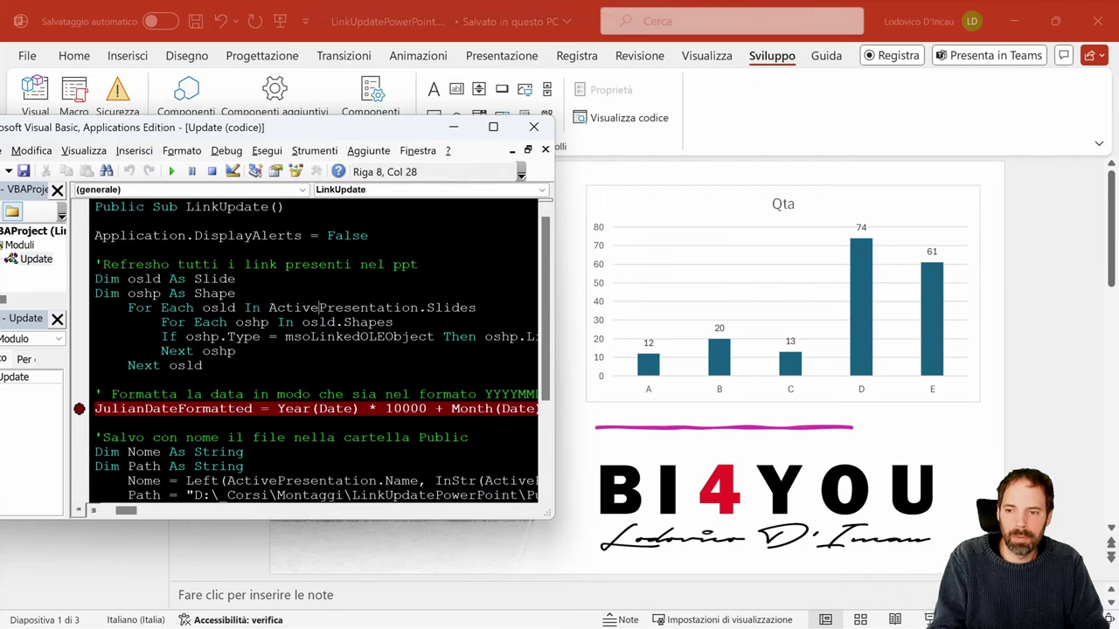
key(F5)
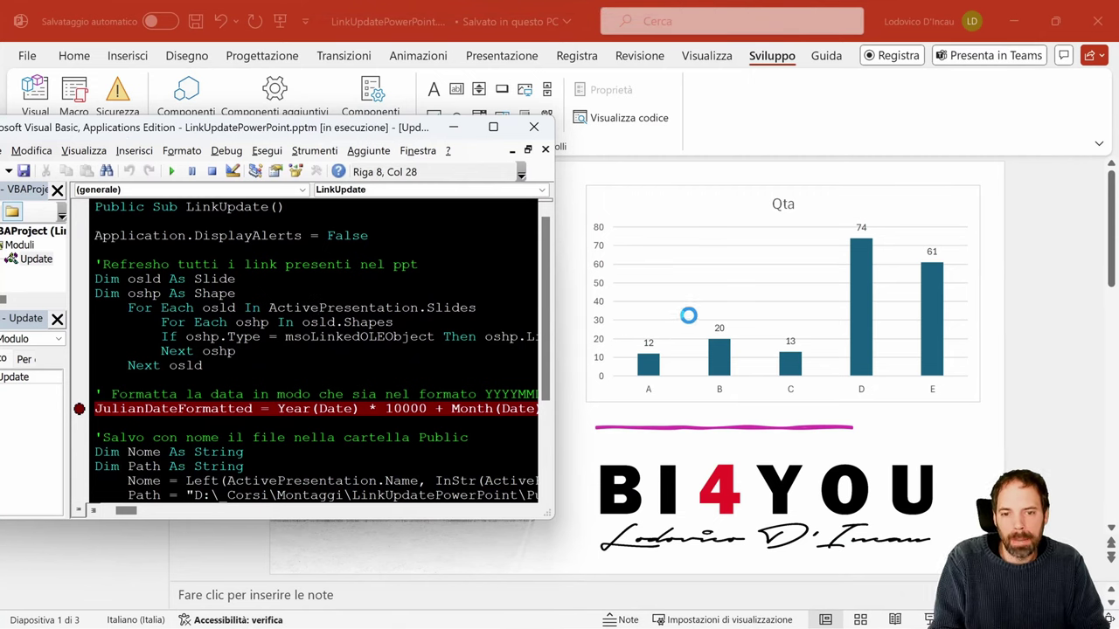
click(374, 322)
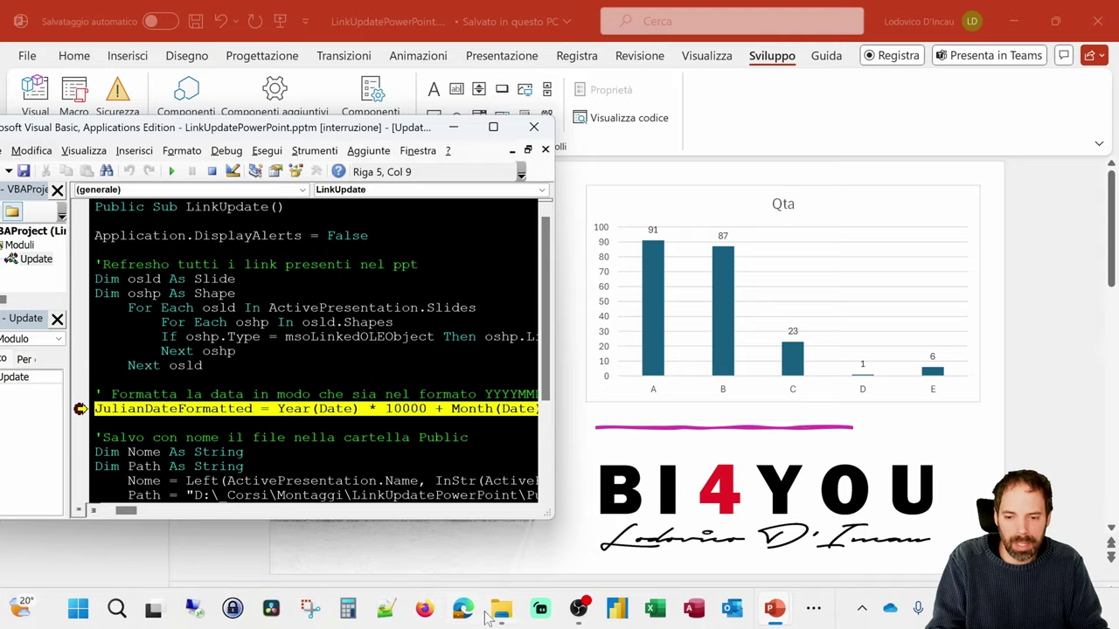
click(490, 613)
Step: Open LinkUpdatePowerPoint.xlsm, inspect the random Qta formulas in B2–B4, then close Excel
double_click(245, 179)
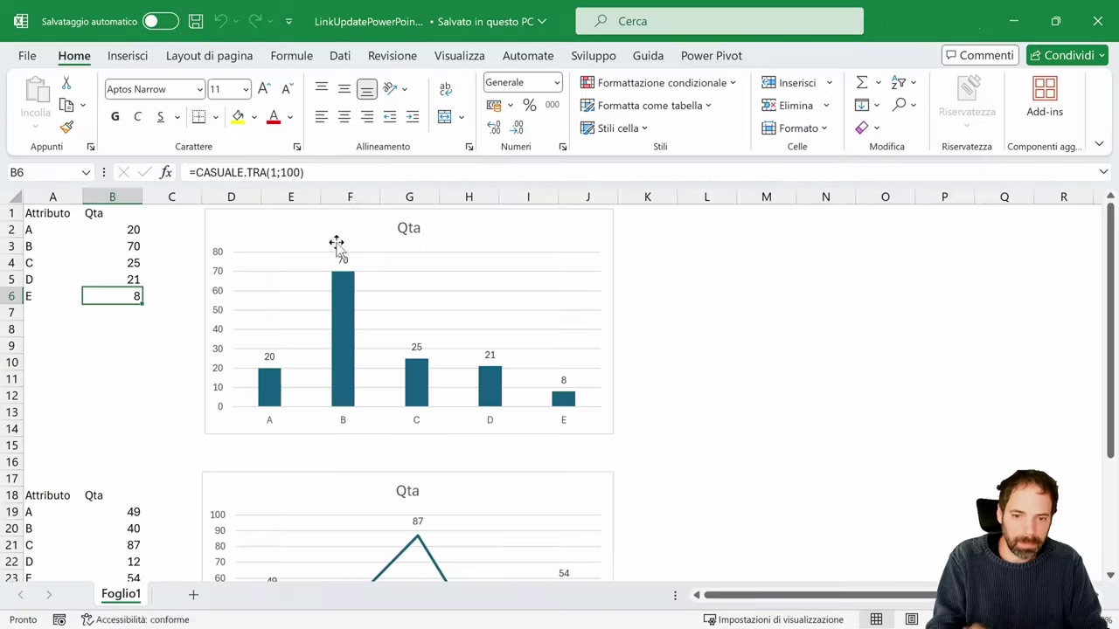
click(122, 230)
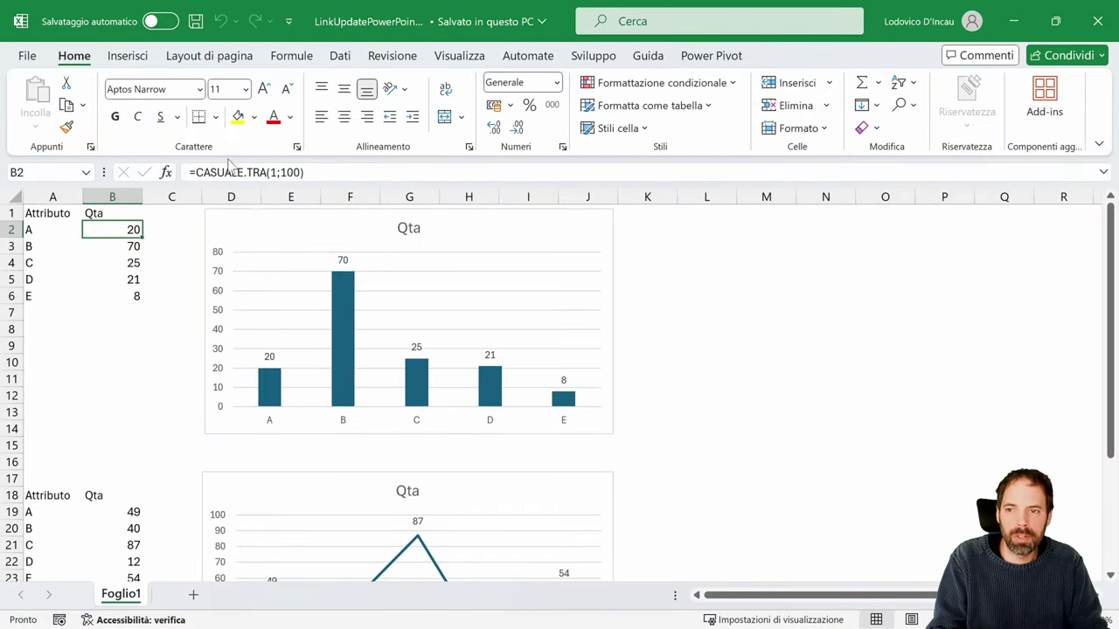
click(132, 262)
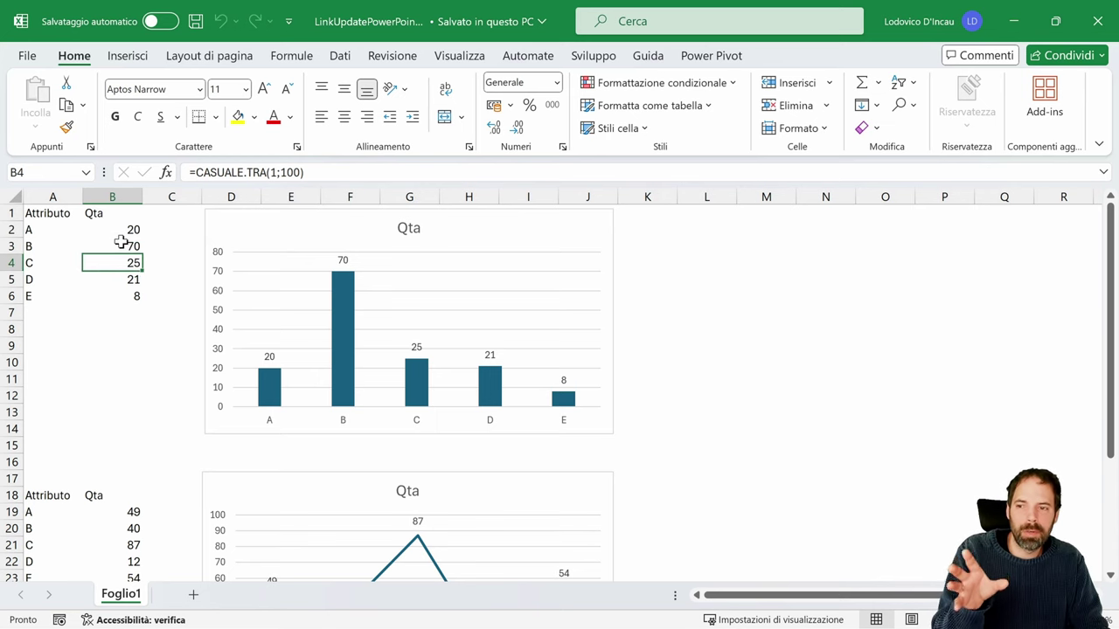
click(121, 243)
click(127, 234)
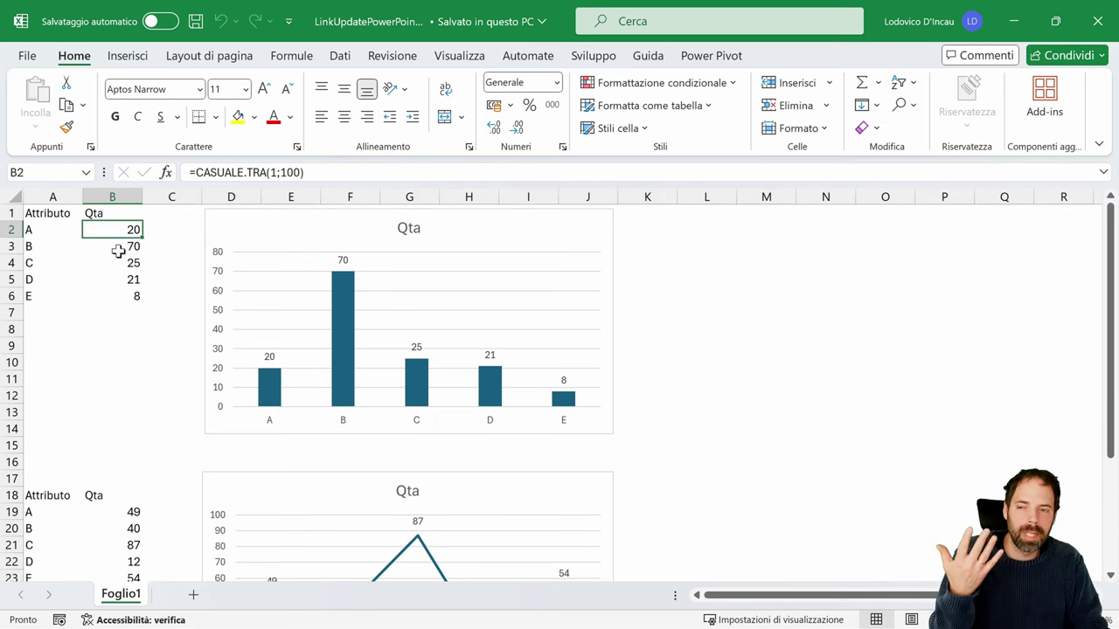
click(118, 248)
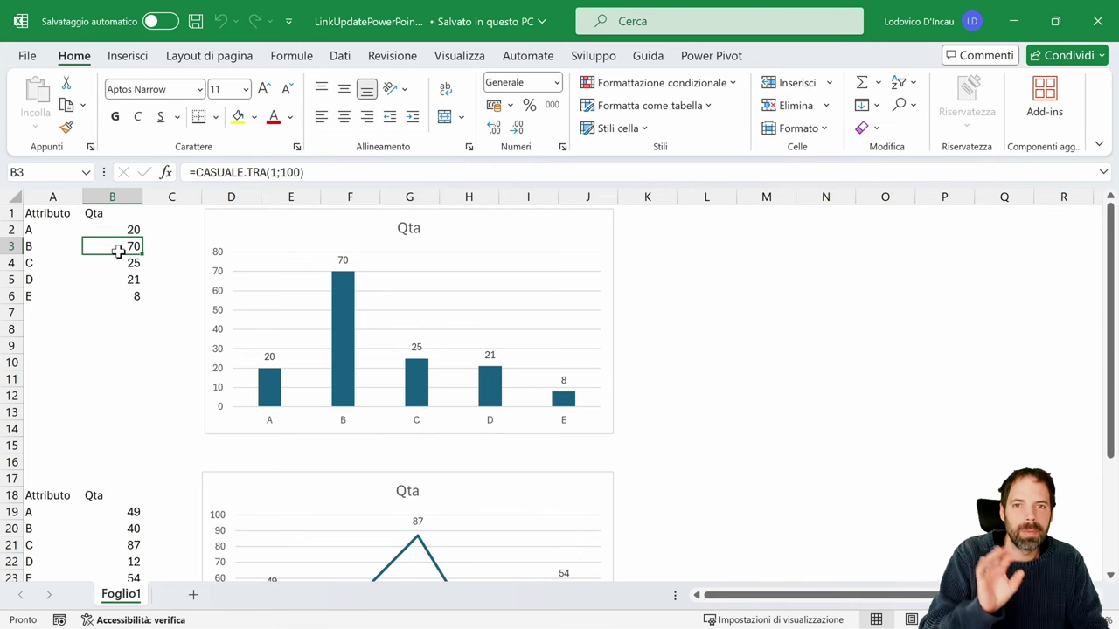
click(99, 267)
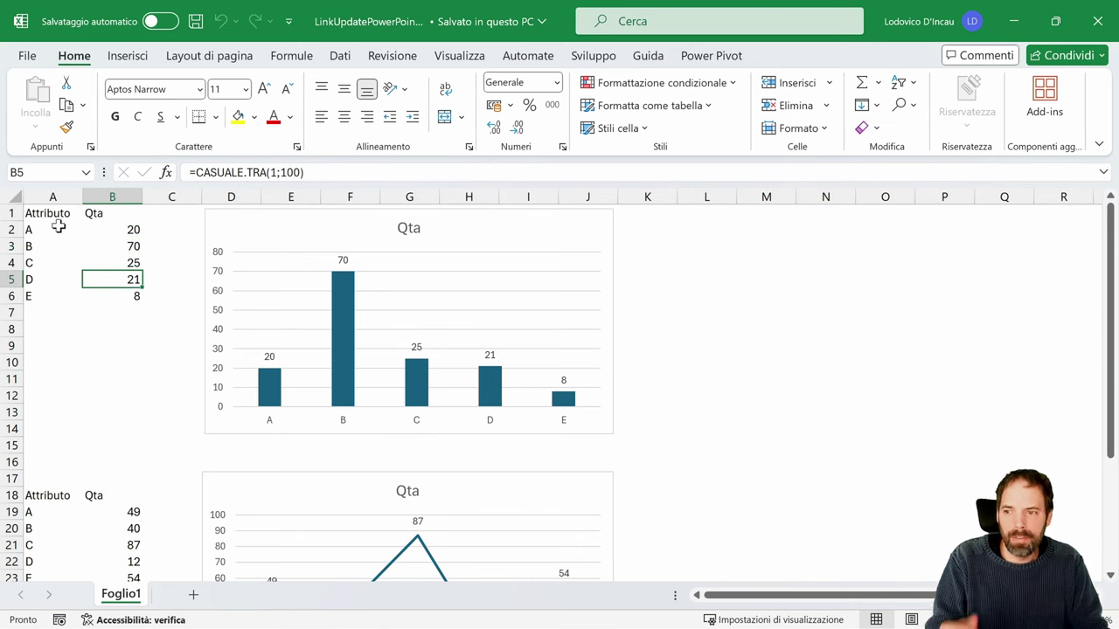
click(63, 218)
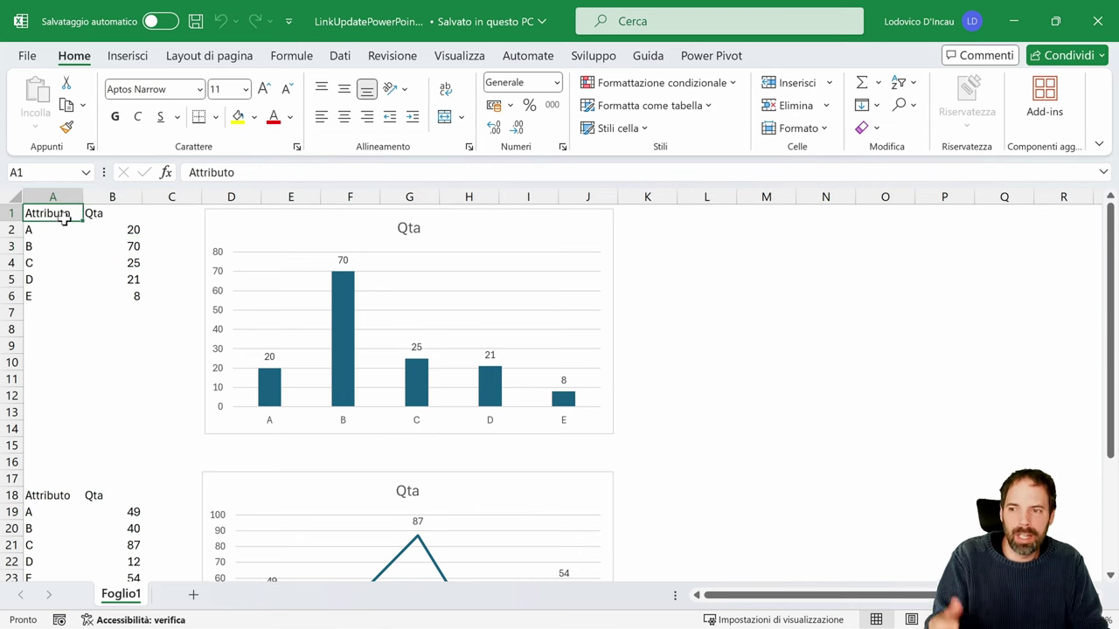
click(1082, 25)
Step: Bring the VBA editor back in front and reselect the loop code
click(517, 321)
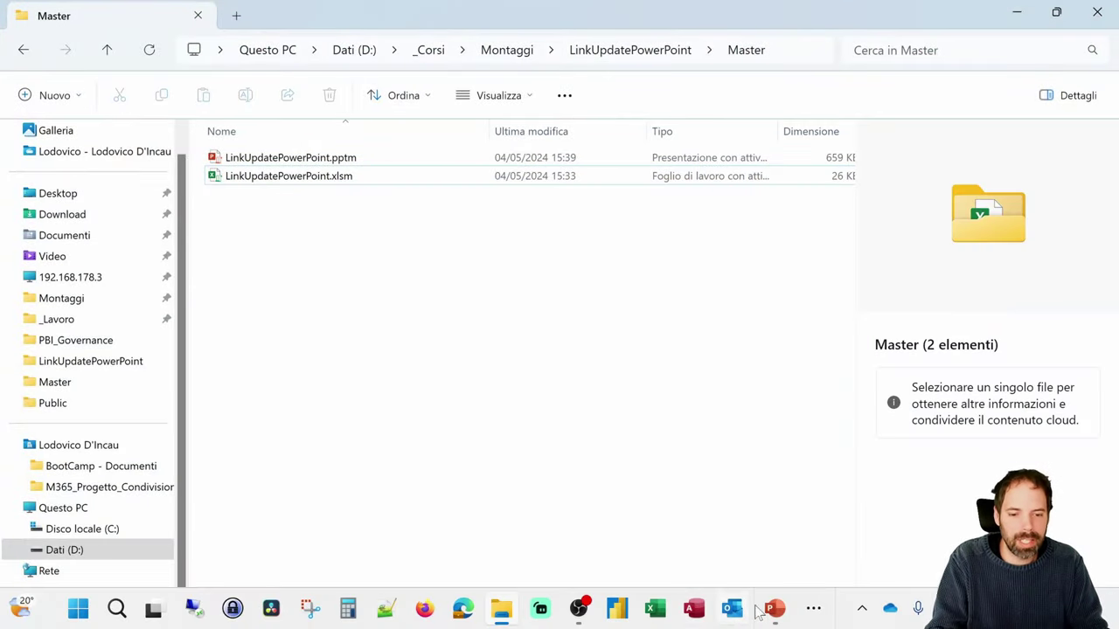
mouse_move(776, 612)
click(839, 559)
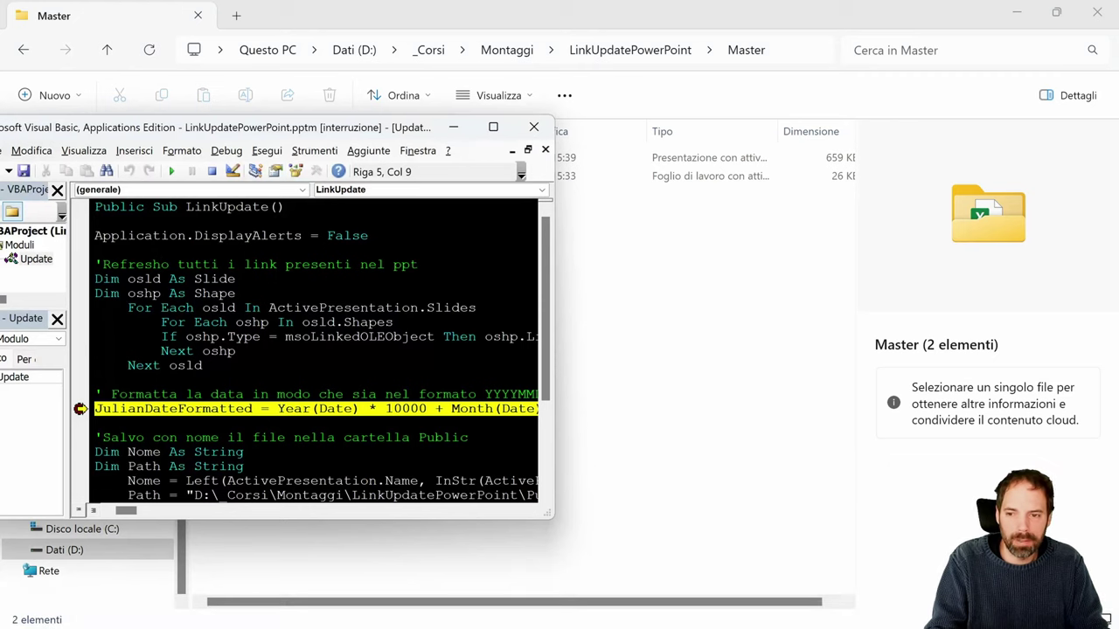
click(776, 612)
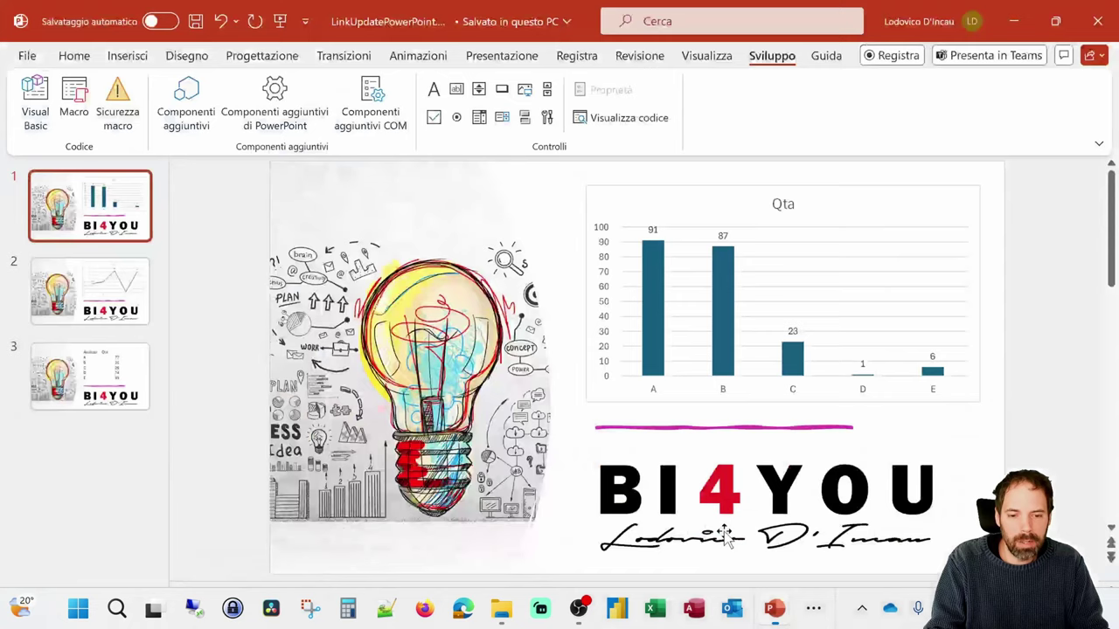
click(861, 524)
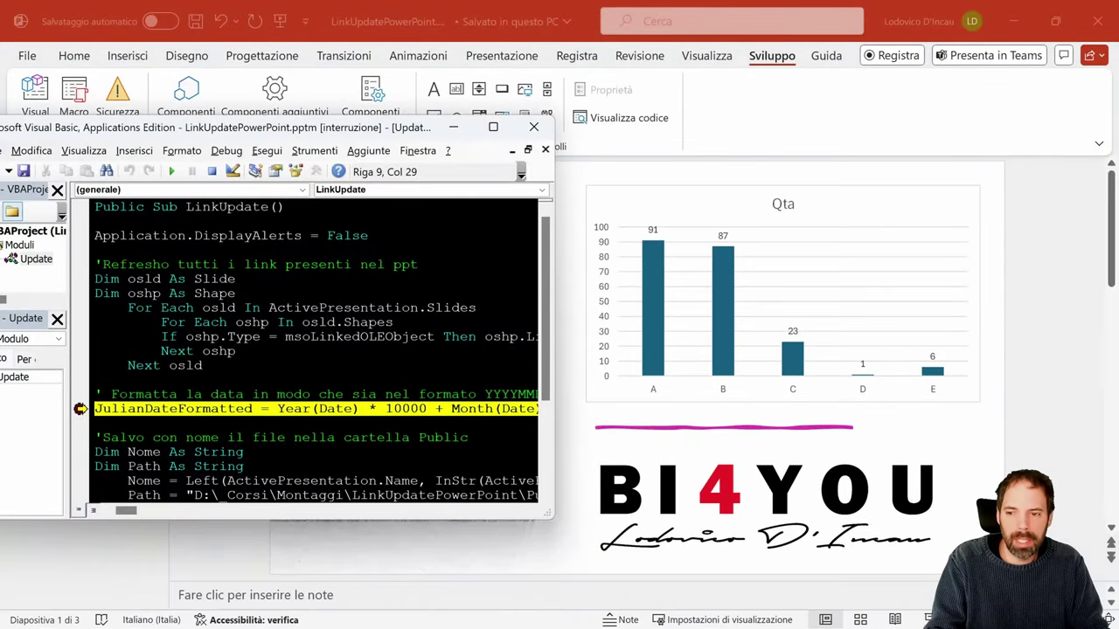
shift+click(95, 278)
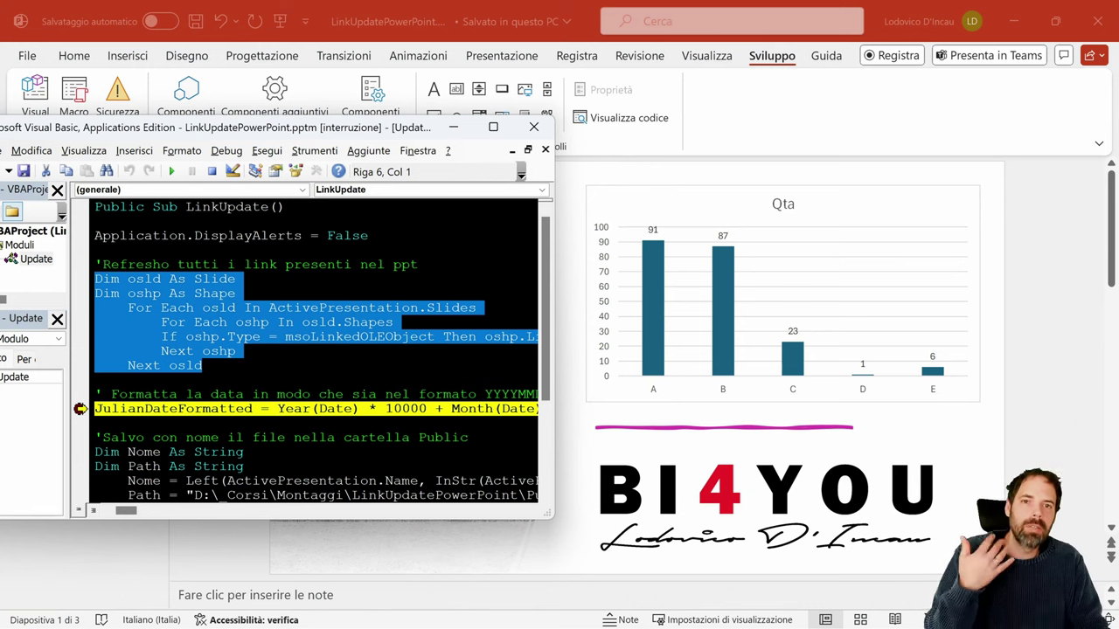
click(228, 321)
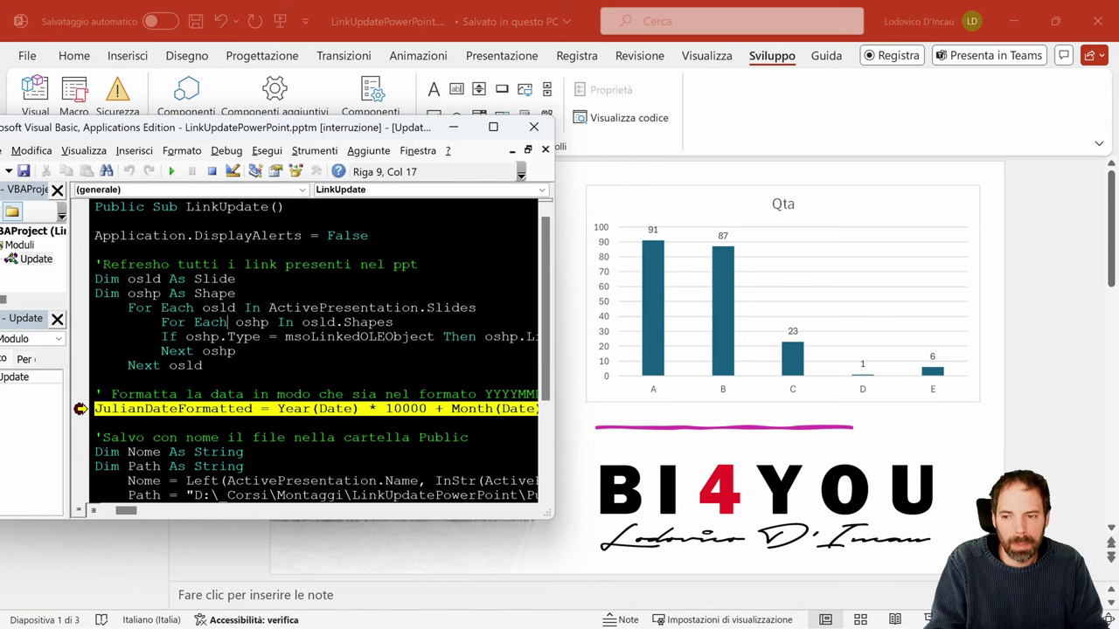
drag(202, 365, 95, 278)
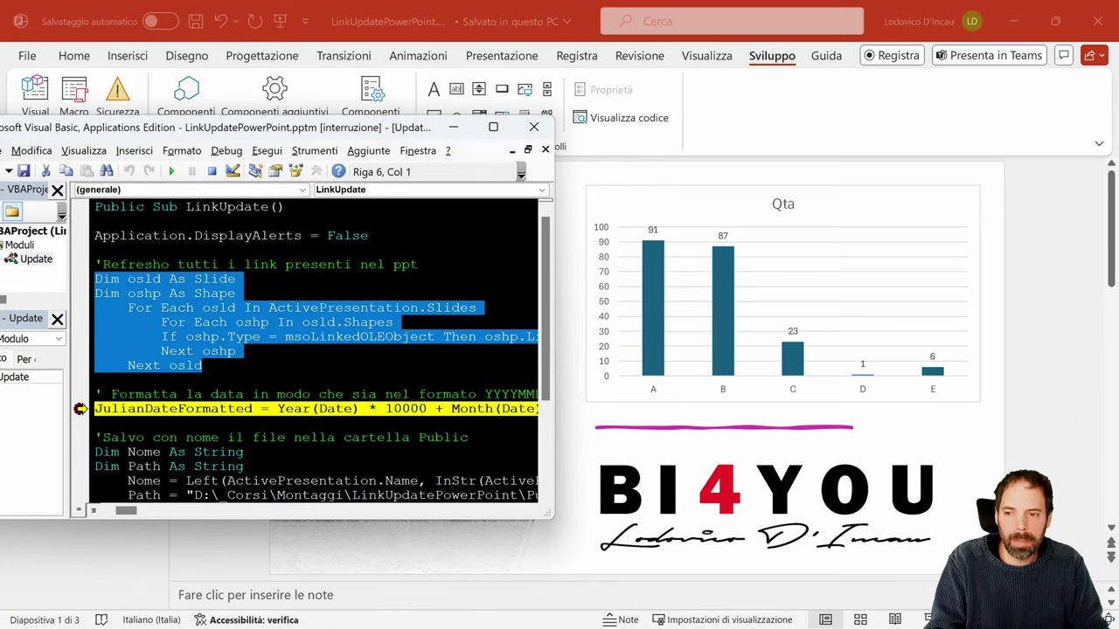
click(385, 264)
Step: Maximize the editor, let LinkUpdate finish with F5, remove the breakpoint and close it
click(494, 129)
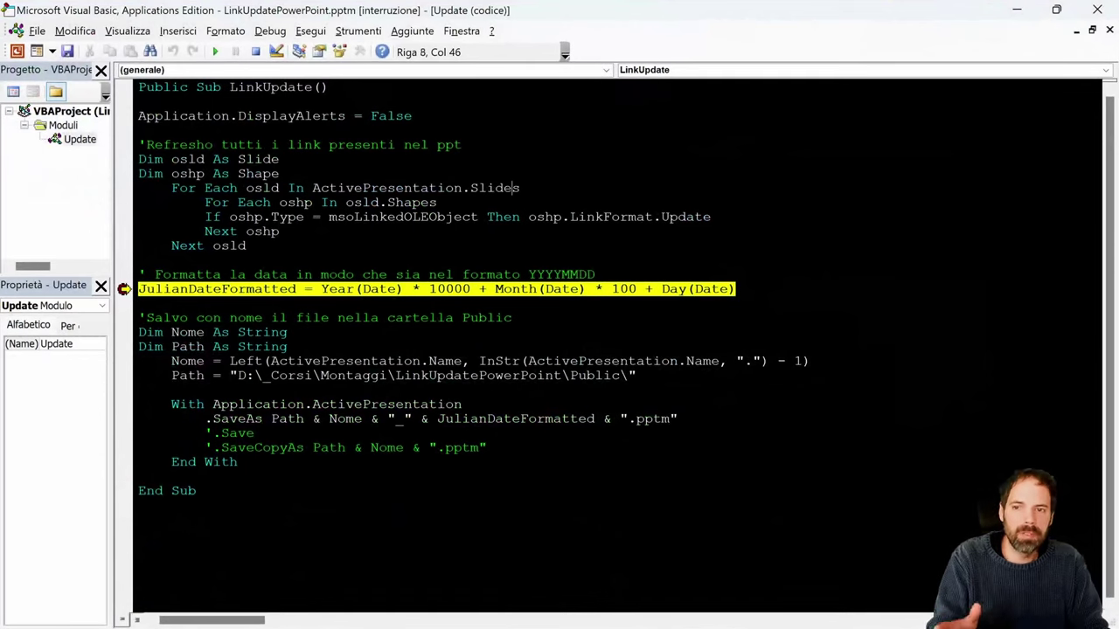
drag(145, 87, 188, 86)
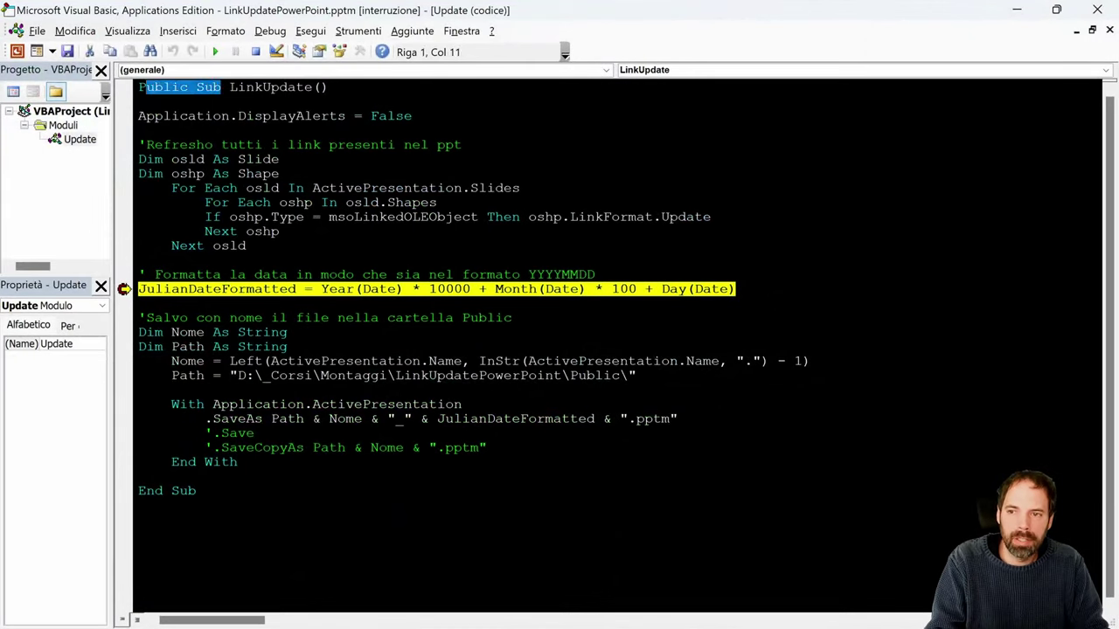
click(192, 101)
key(F5)
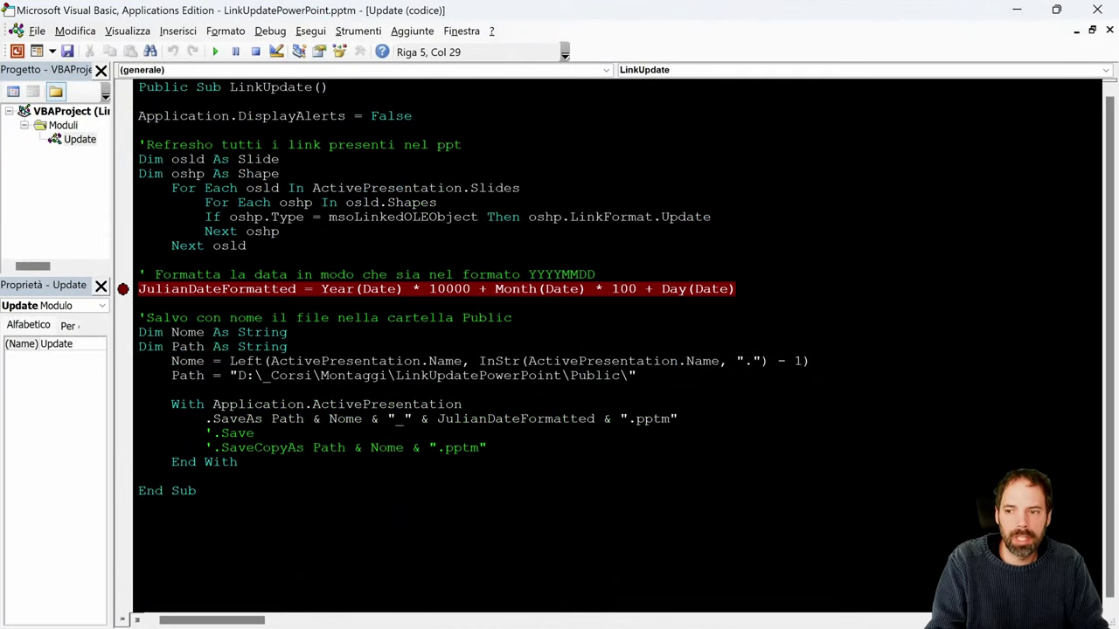
click(123, 289)
click(1098, 9)
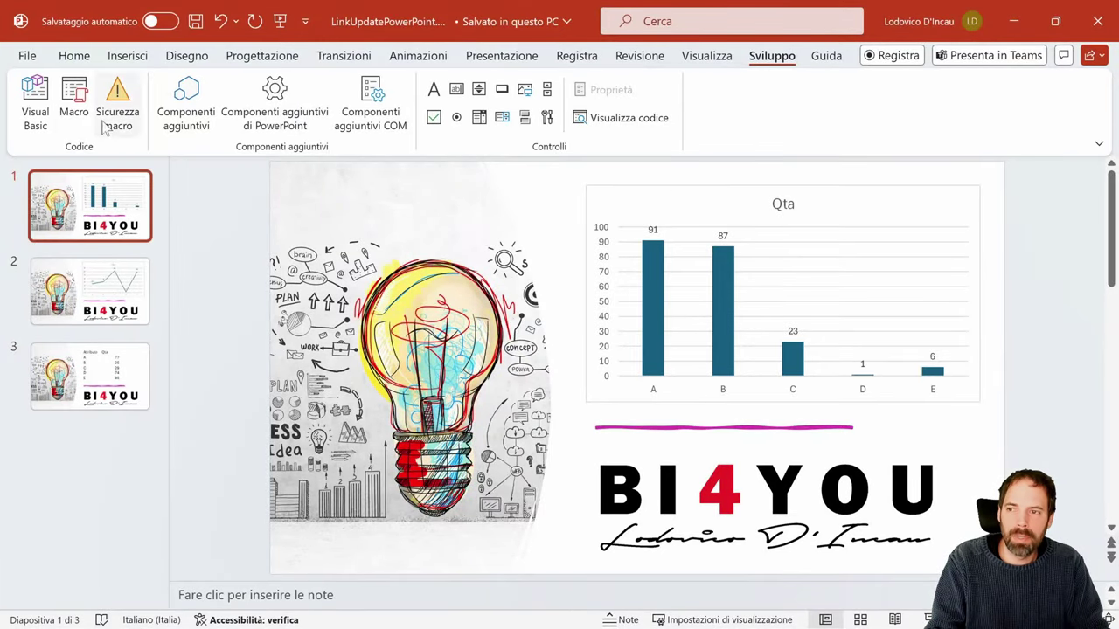
Step: Run the LinkUpdate macro from the Macro list
click(74, 100)
click(435, 207)
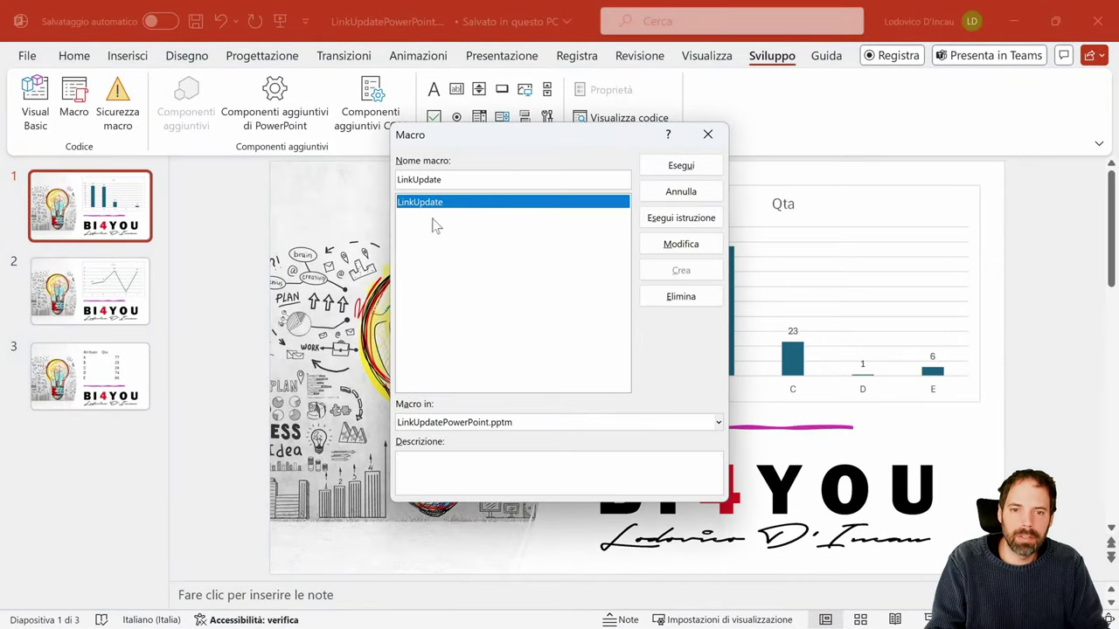
click(703, 163)
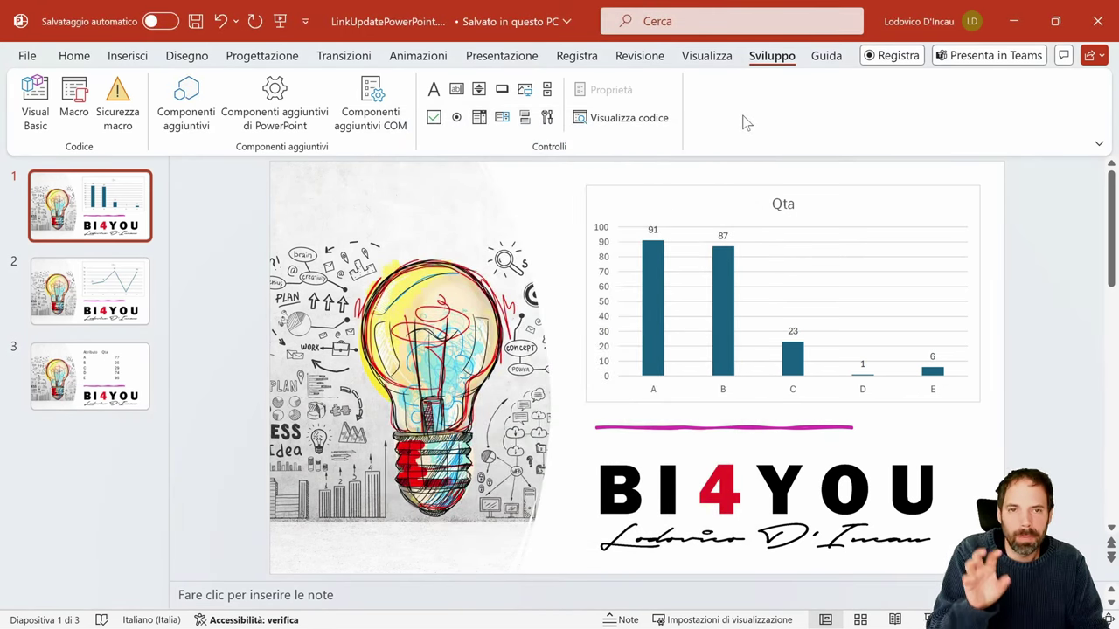
Step: Close the presentation with 'Non salvare' and reopen LinkUpdatePowerPoint.pptm
click(1097, 21)
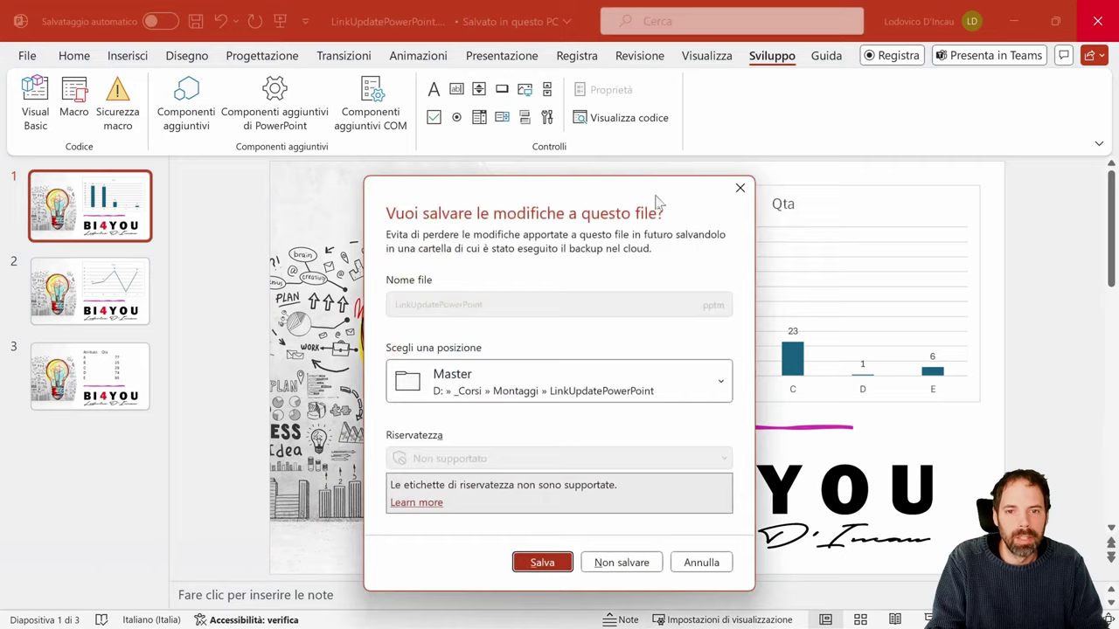
click(601, 564)
double_click(289, 157)
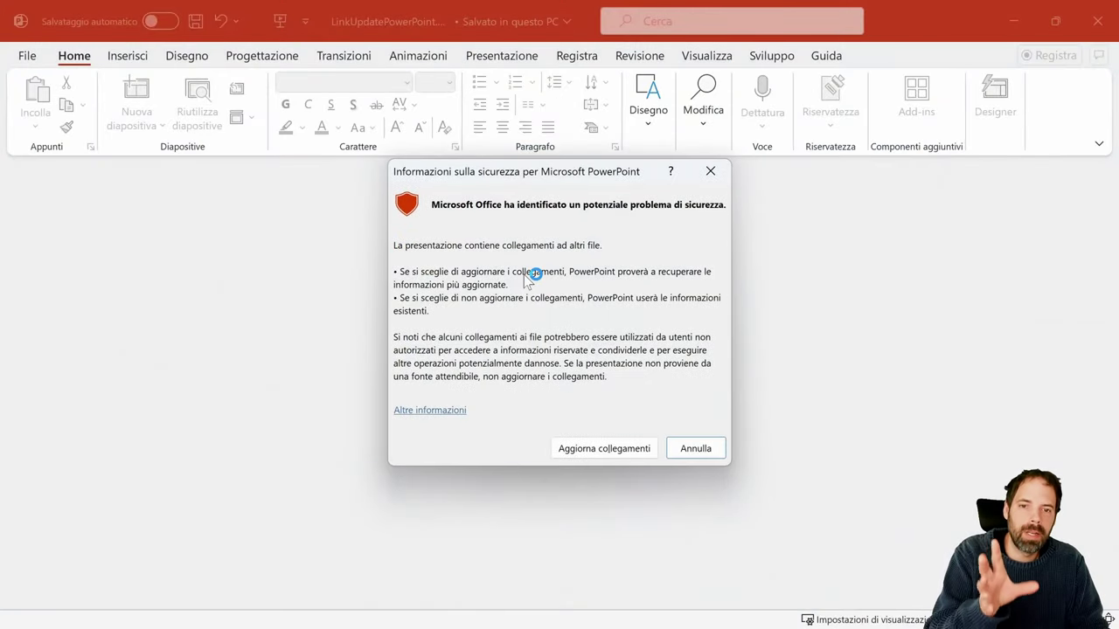
Step: Open the presentation without updating links and bring up 'Modifica collegamenti a file'
click(708, 451)
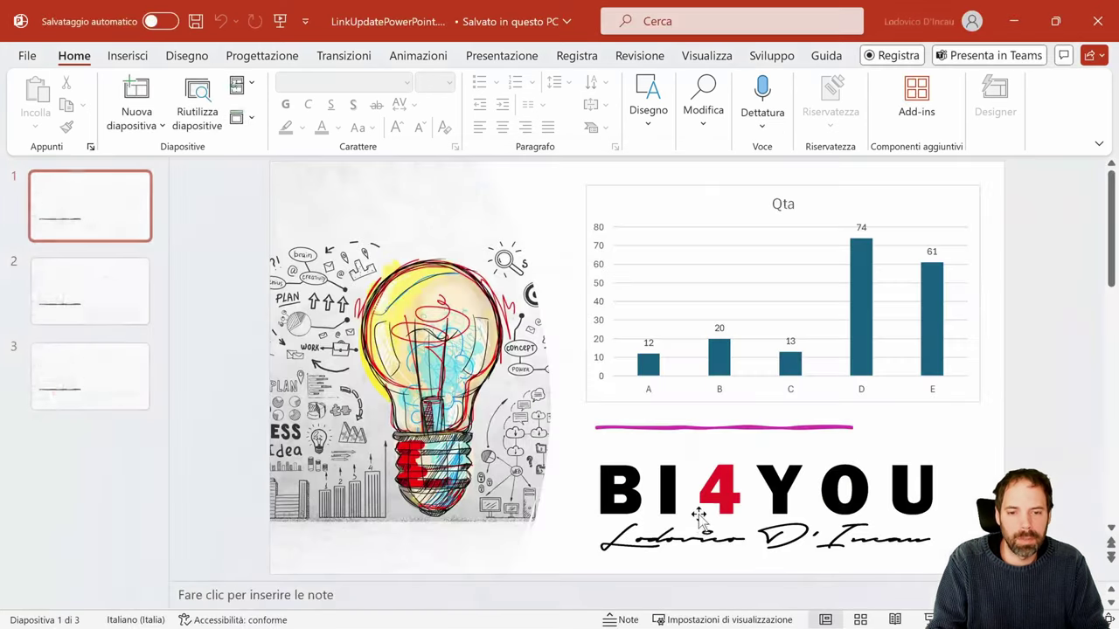
click(27, 57)
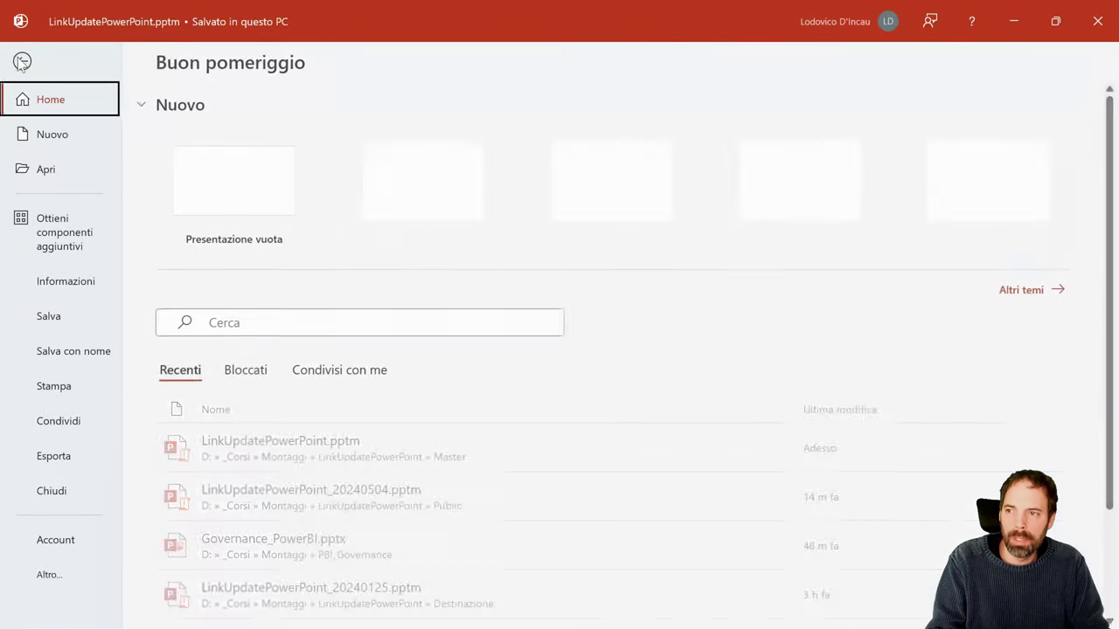
click(63, 282)
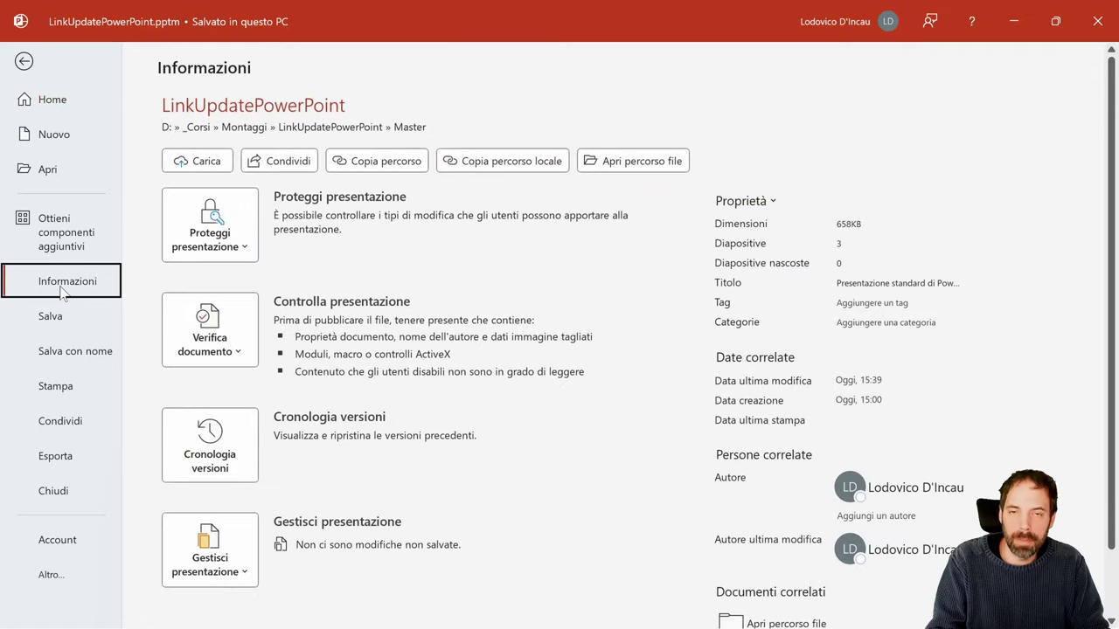
scroll(817, 441, down, 2)
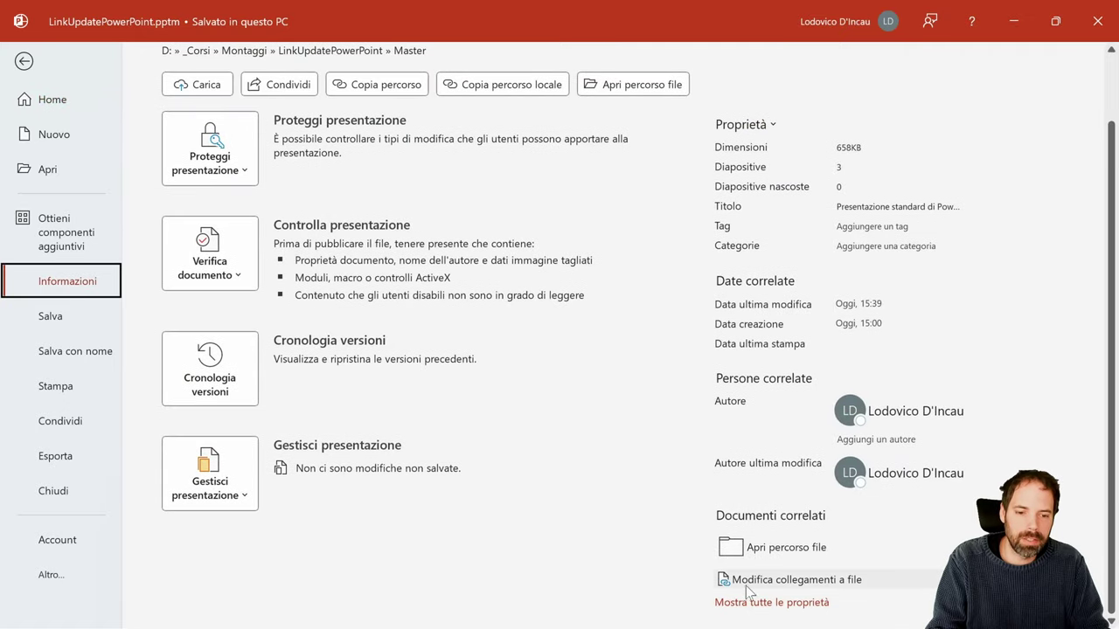
click(804, 583)
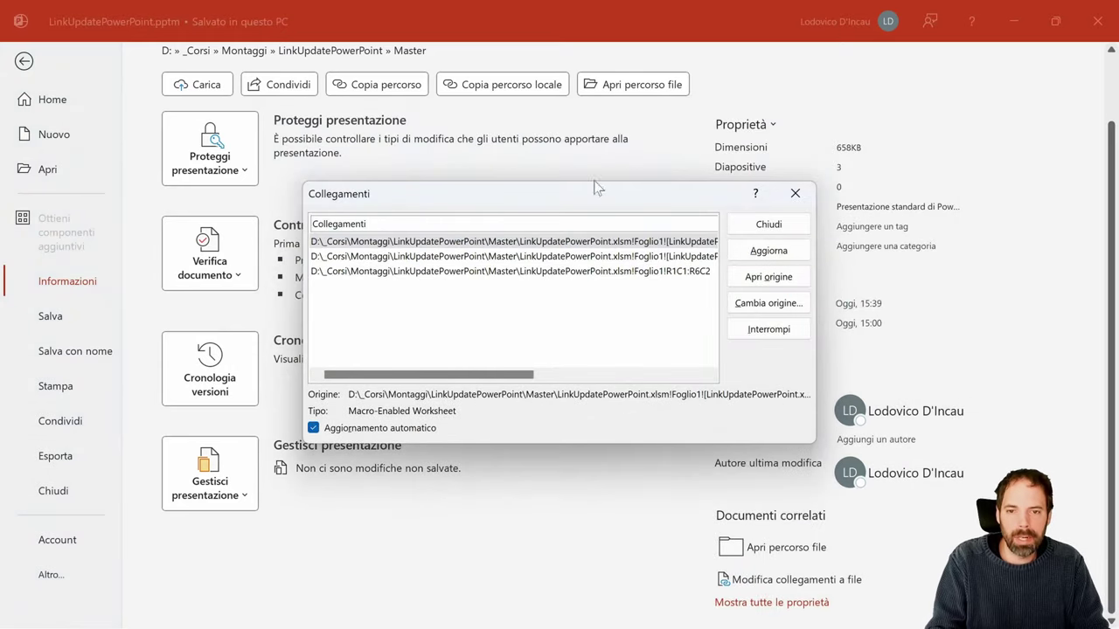
Step: Review the source of each of the three Excel links
drag(594, 186, 555, 129)
click(431, 212)
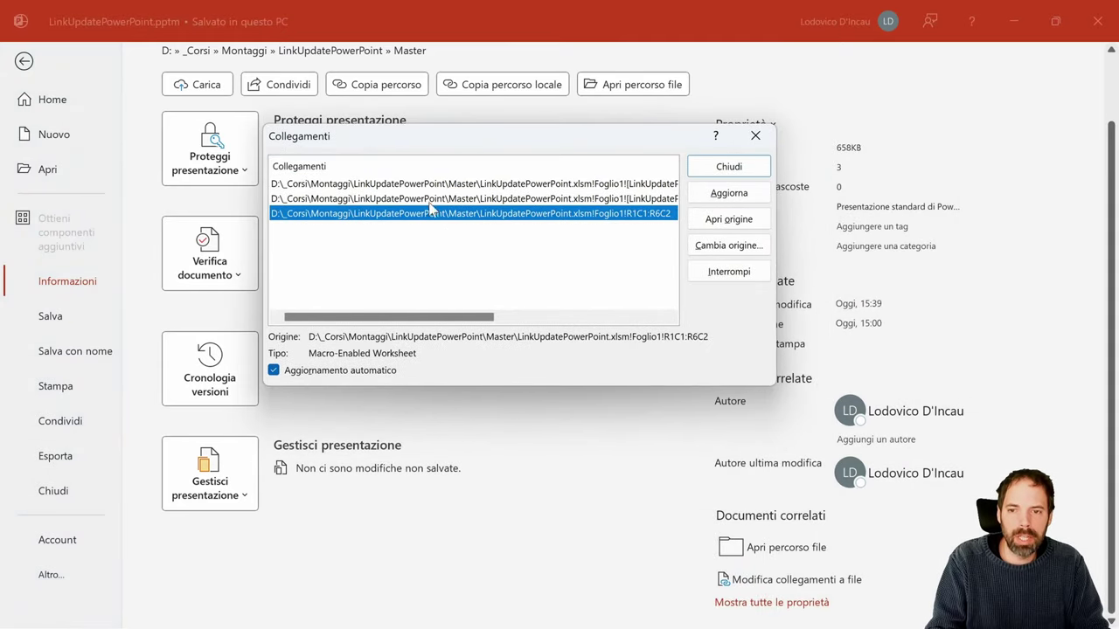
click(437, 185)
click(436, 199)
click(435, 213)
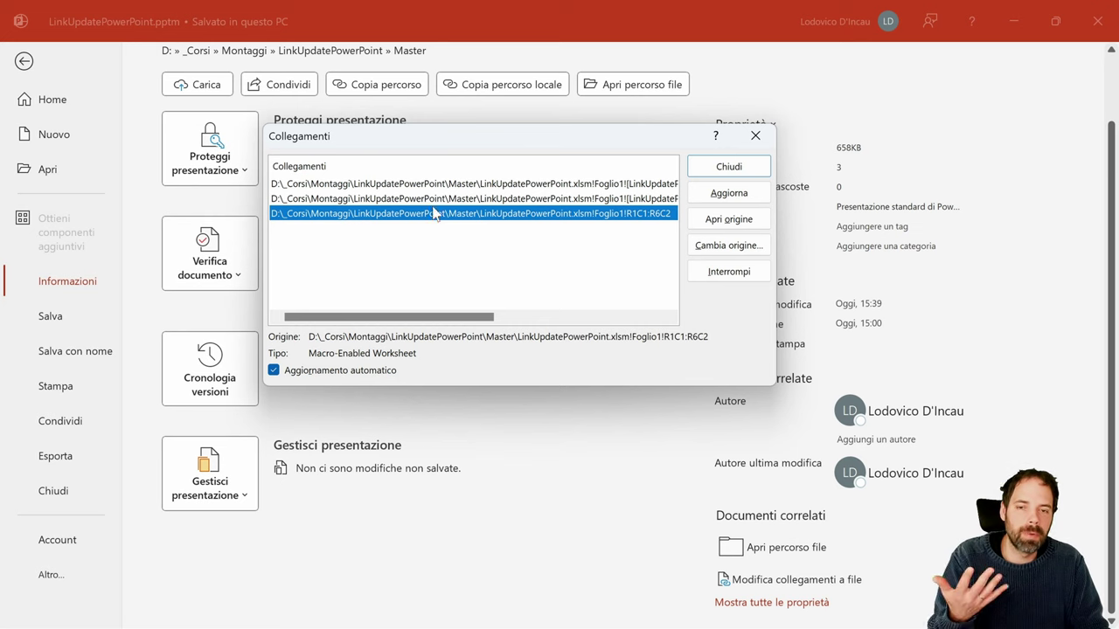
click(387, 186)
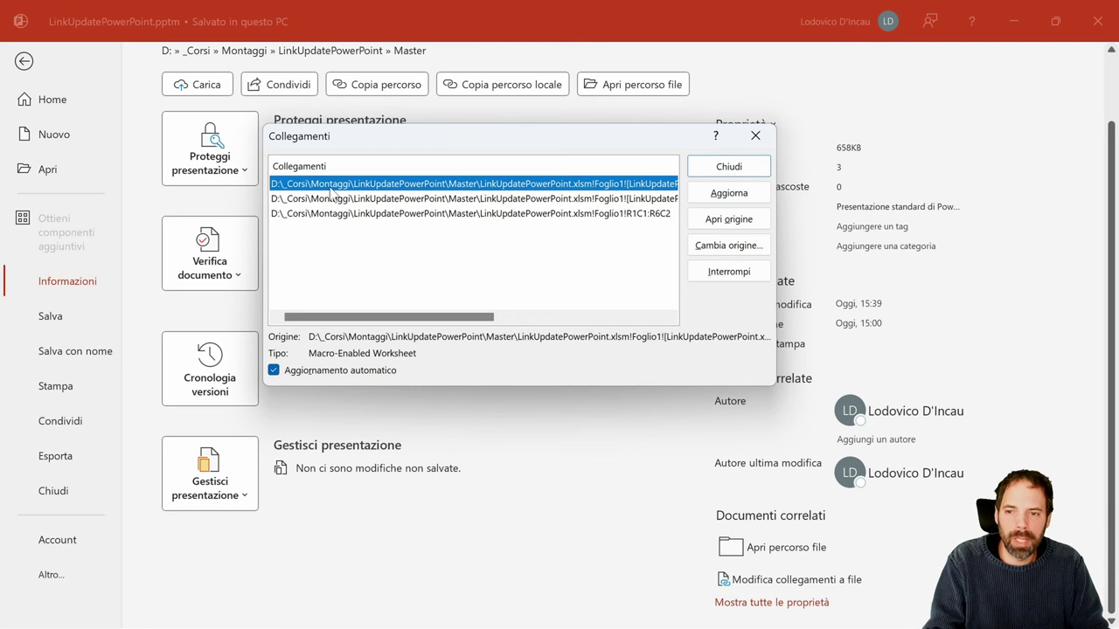
Step: Turn off 'Aggiornamento automatico' for the R1C1:R6C2 link and return to the slides
click(274, 370)
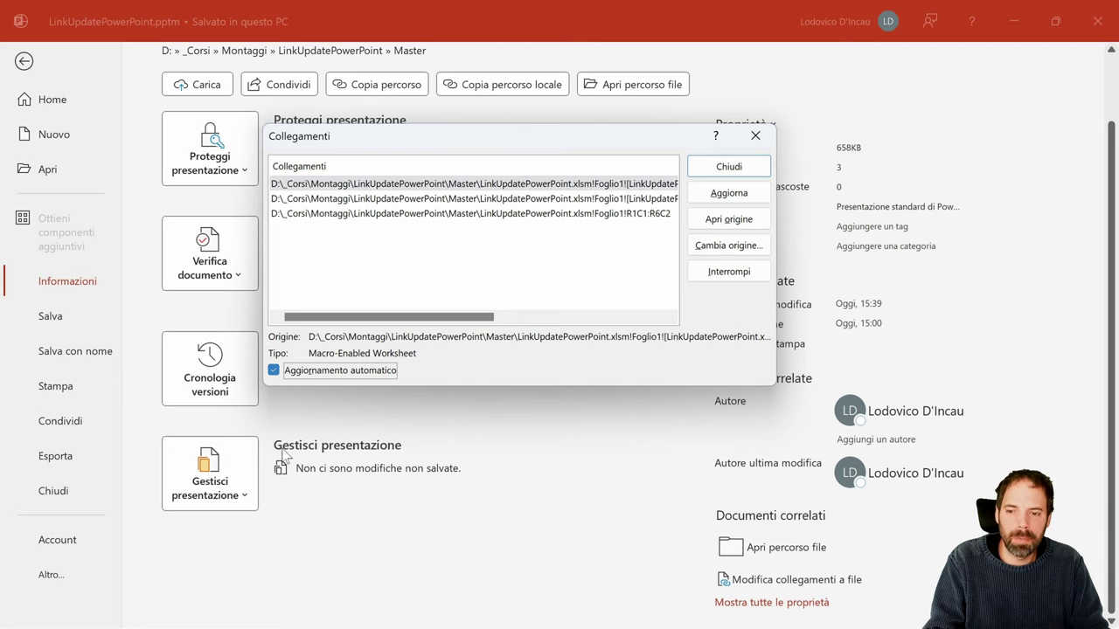
click(315, 199)
click(275, 372)
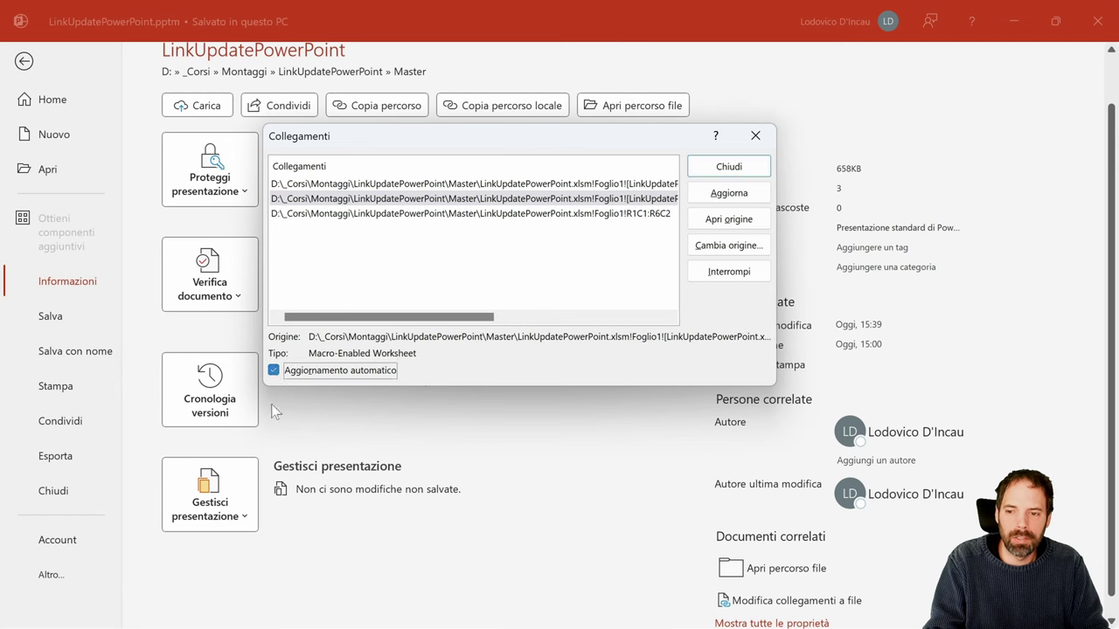
click(326, 215)
click(275, 370)
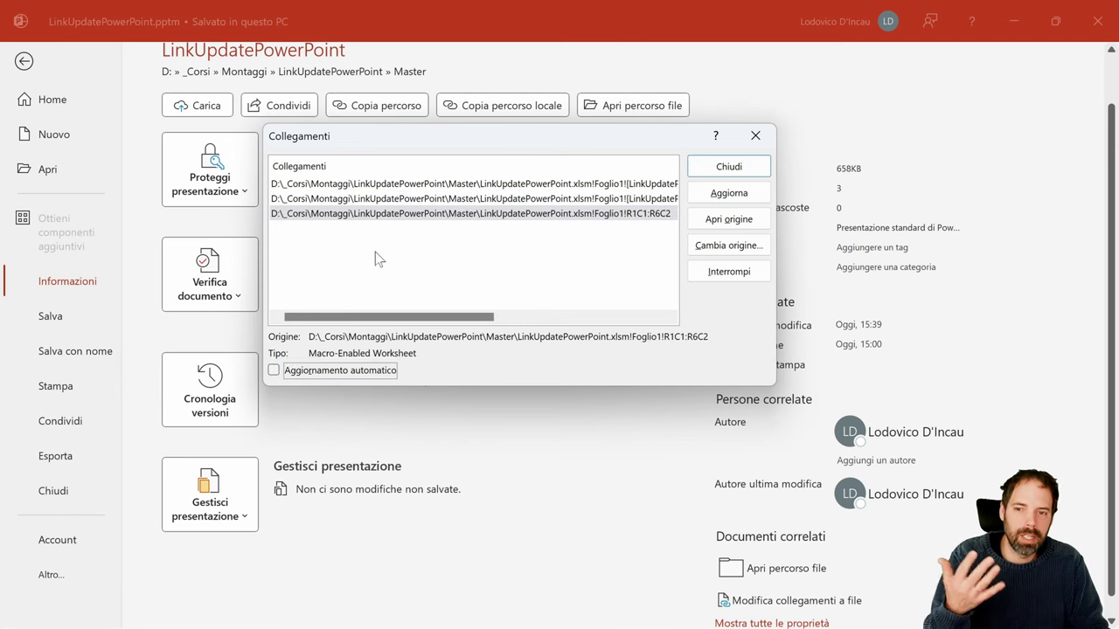
click(729, 166)
click(24, 62)
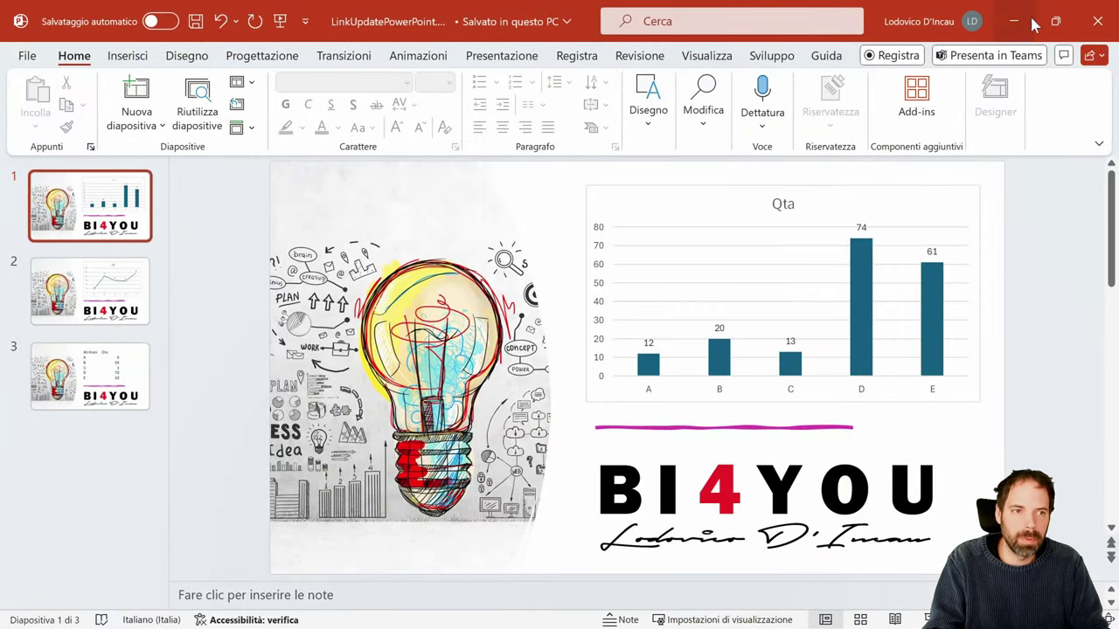
Step: Close PowerPoint and reopen LinkUpdatePowerPoint.pptm from the Master folder
click(1098, 25)
click(313, 247)
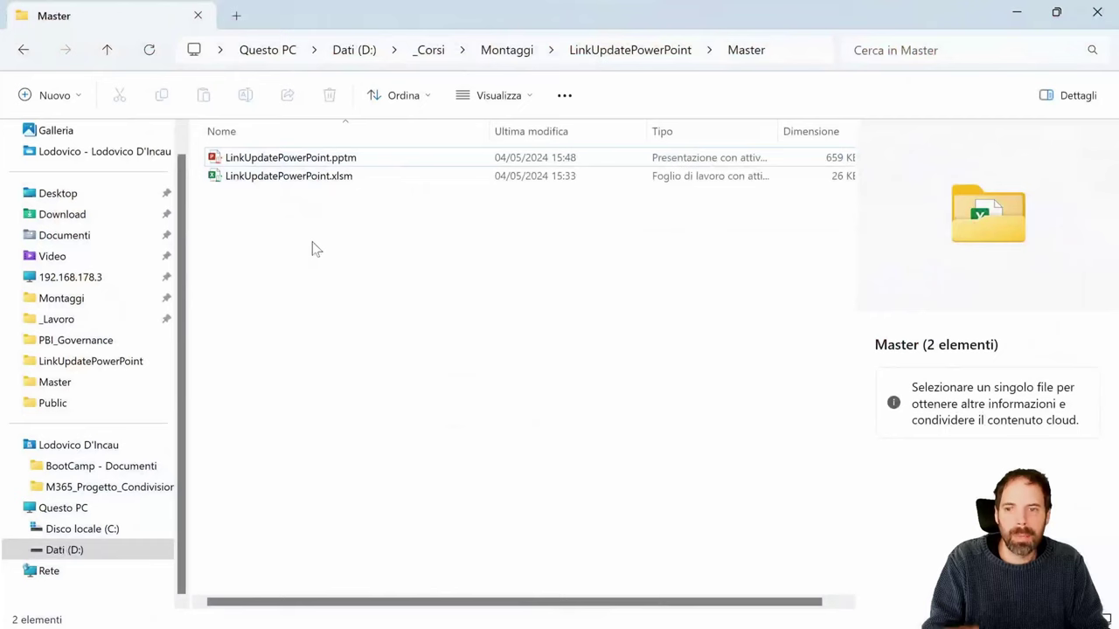
double_click(306, 160)
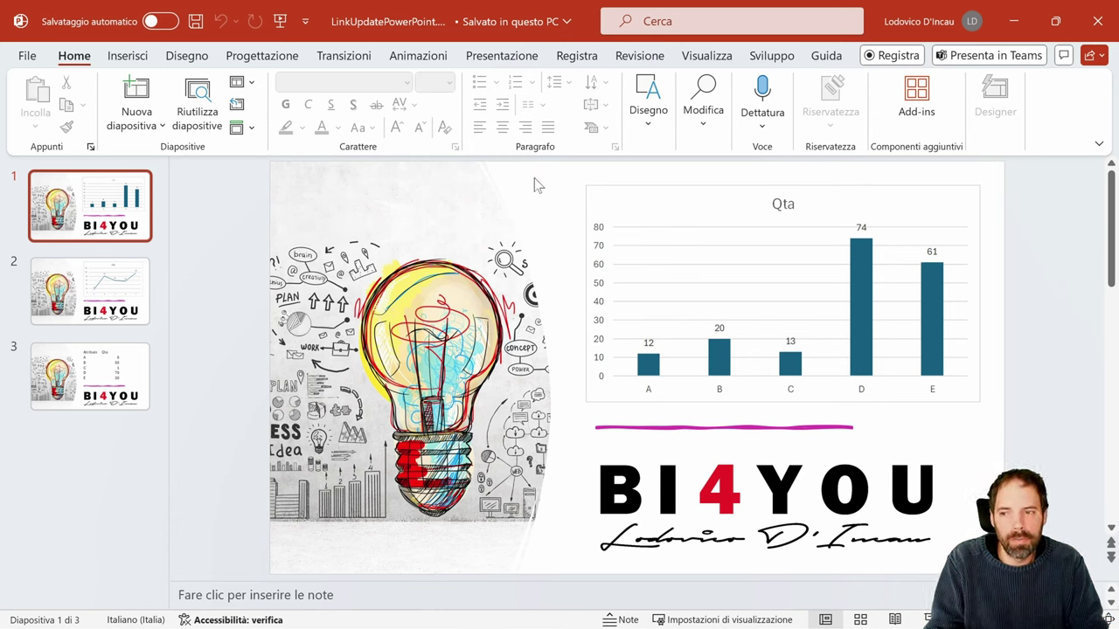
Step: Run the LinkUpdate macro from the Sviluppo tab's Macro list
click(771, 55)
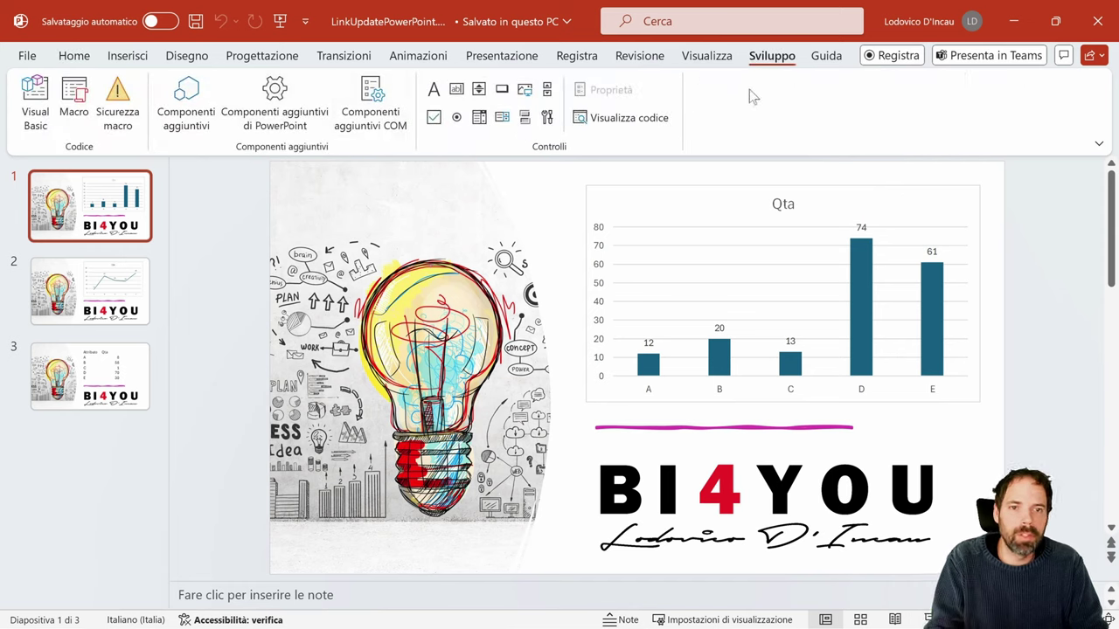
click(74, 101)
click(462, 206)
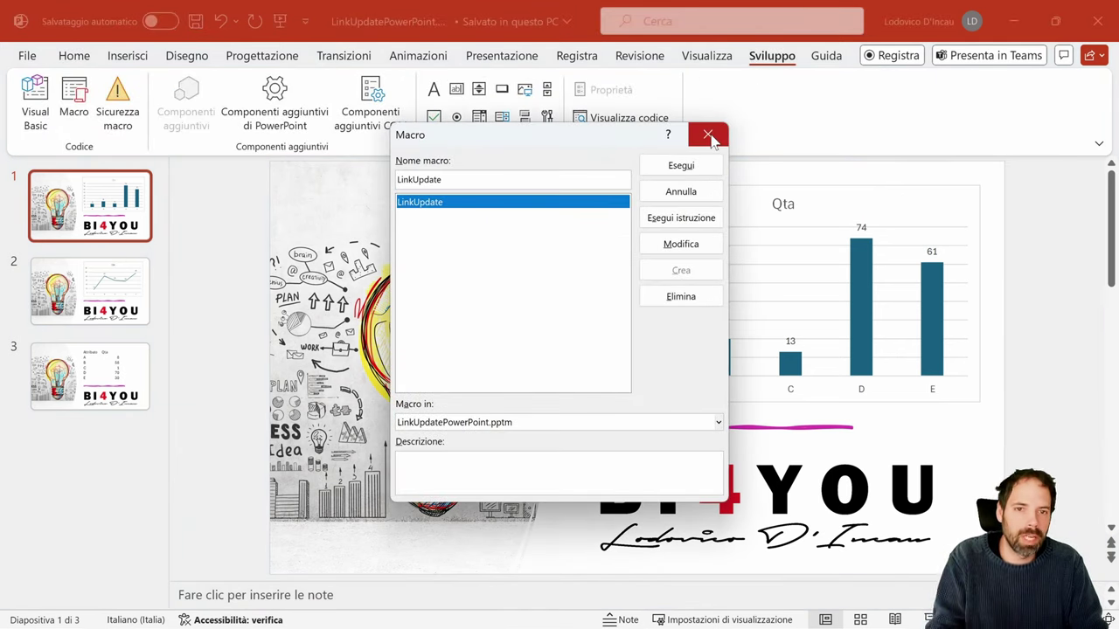
click(699, 170)
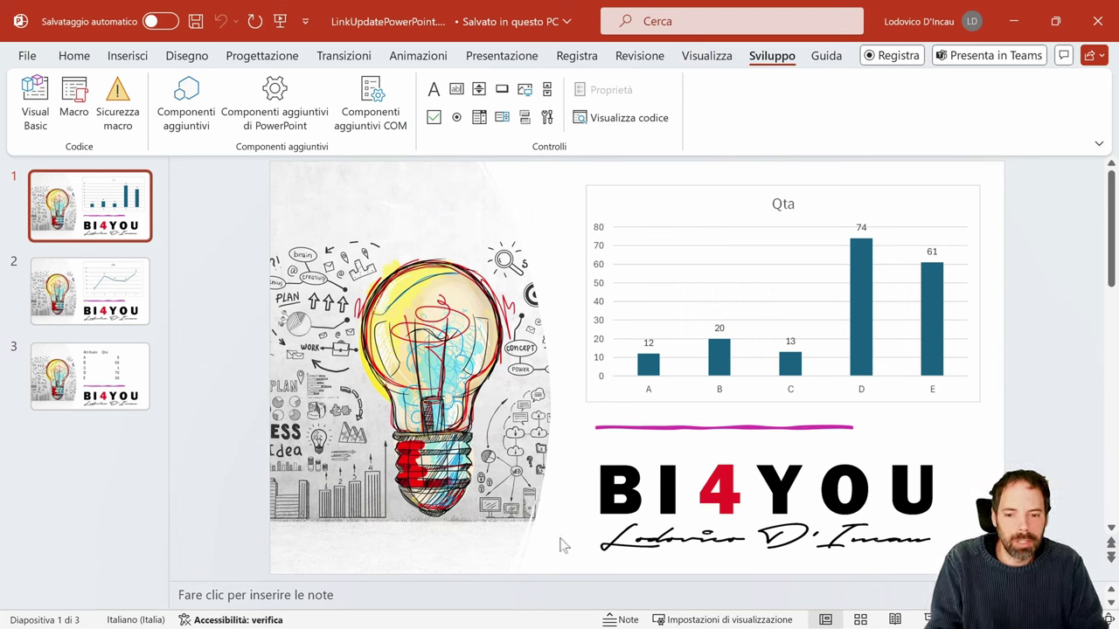
Step: In File Explorer, go up to LinkUpdatePowerPoint and check that the Public folder is empty
mouse_move(591, 626)
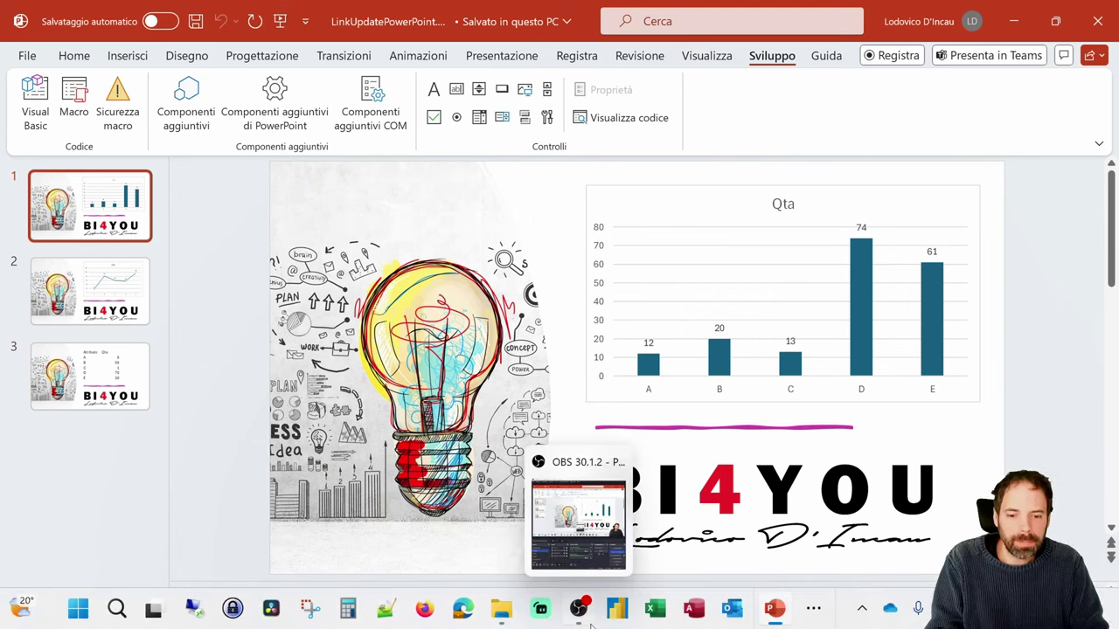
click(501, 608)
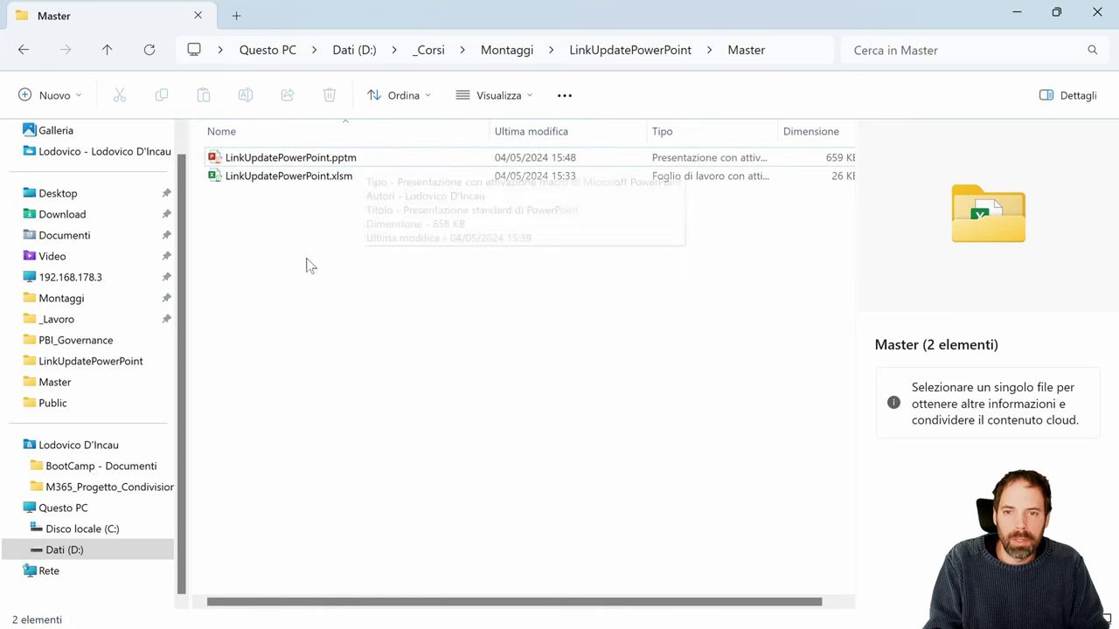
key(alt+Up)
click(331, 311)
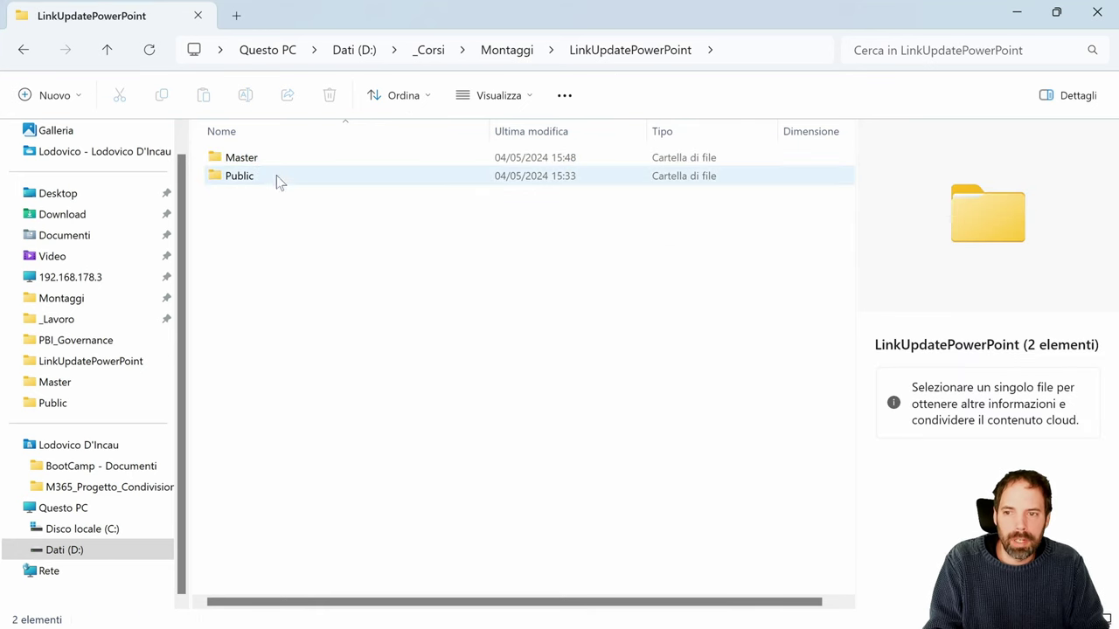
click(247, 161)
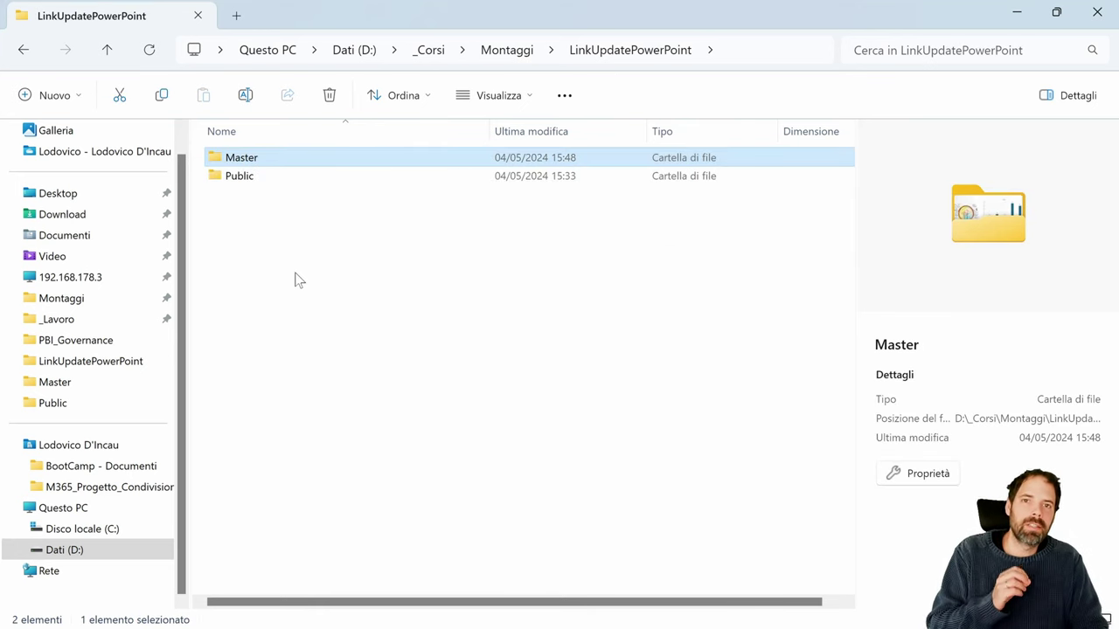
double_click(263, 179)
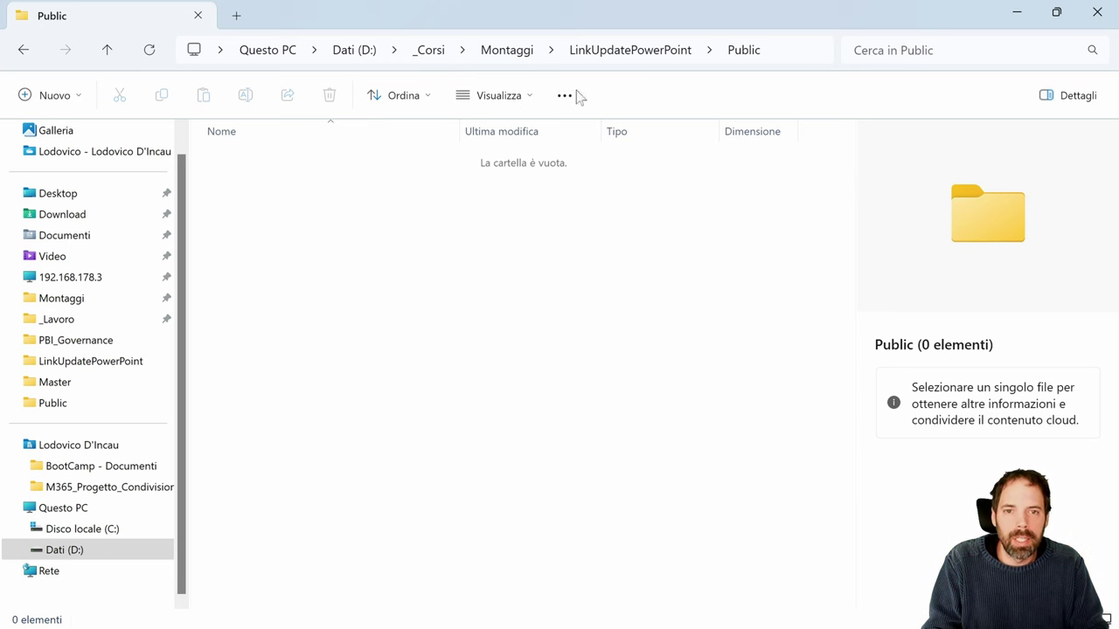
Step: Return to the Master folder and bring the PowerPoint presentation back to the front
click(631, 52)
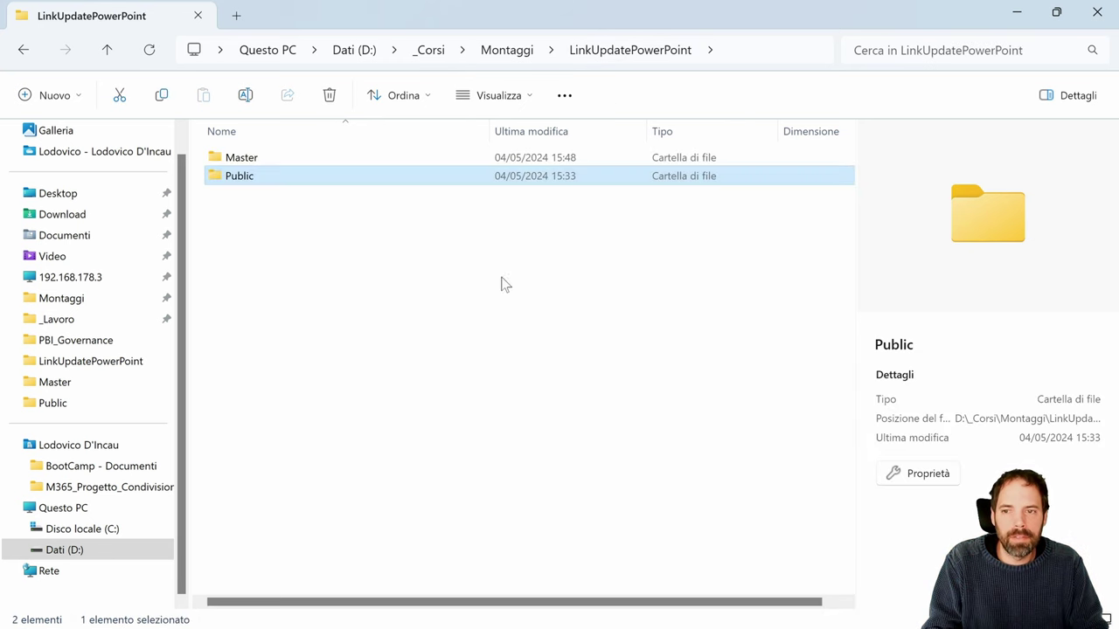
double_click(232, 159)
mouse_move(741, 627)
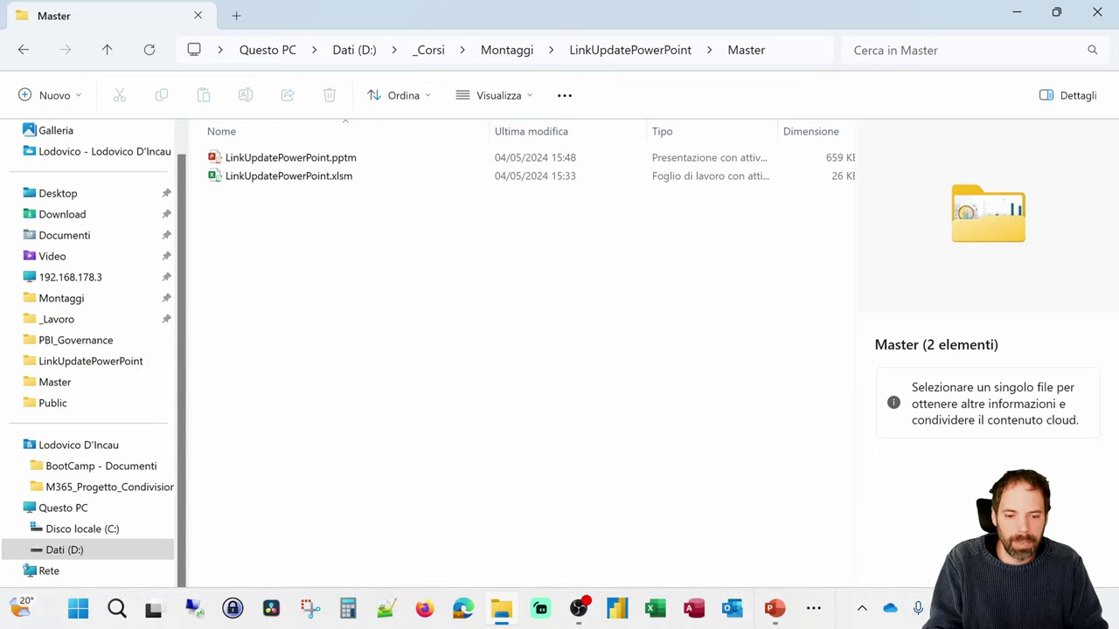
click(775, 607)
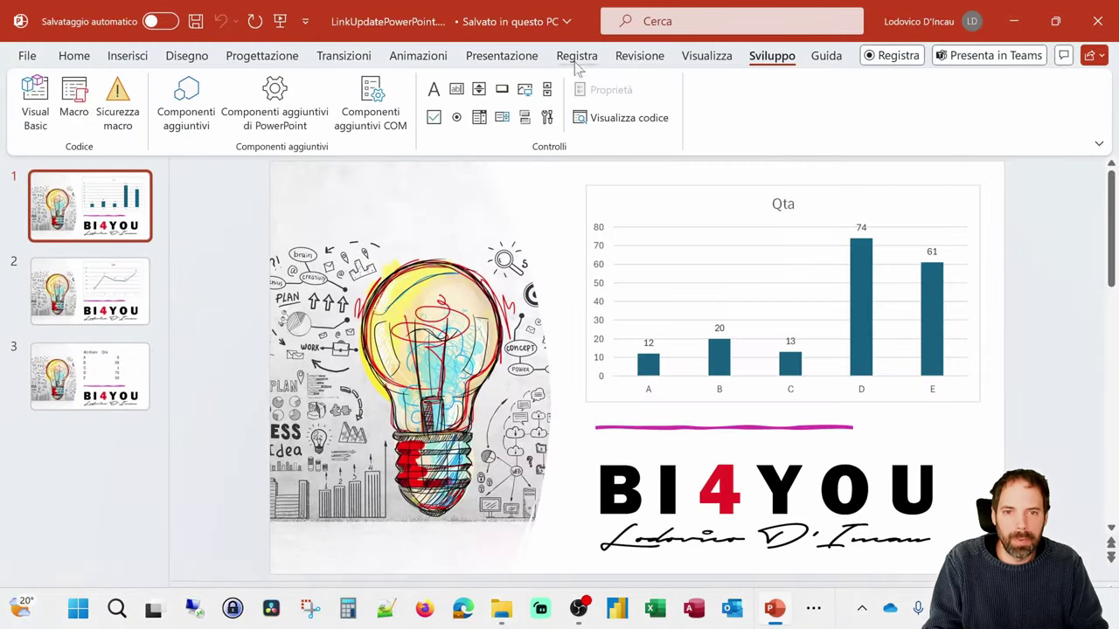
Step: Open the Visual Basic editor and review the link-refresh part of LinkUpdate
click(35, 109)
drag(140, 260, 138, 86)
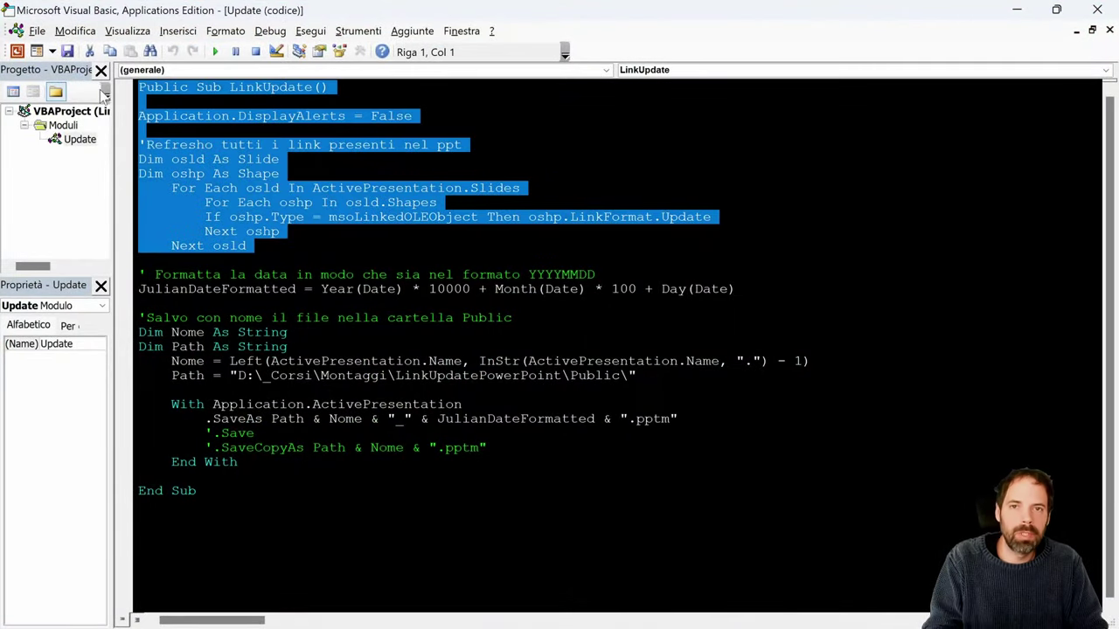
click(253, 246)
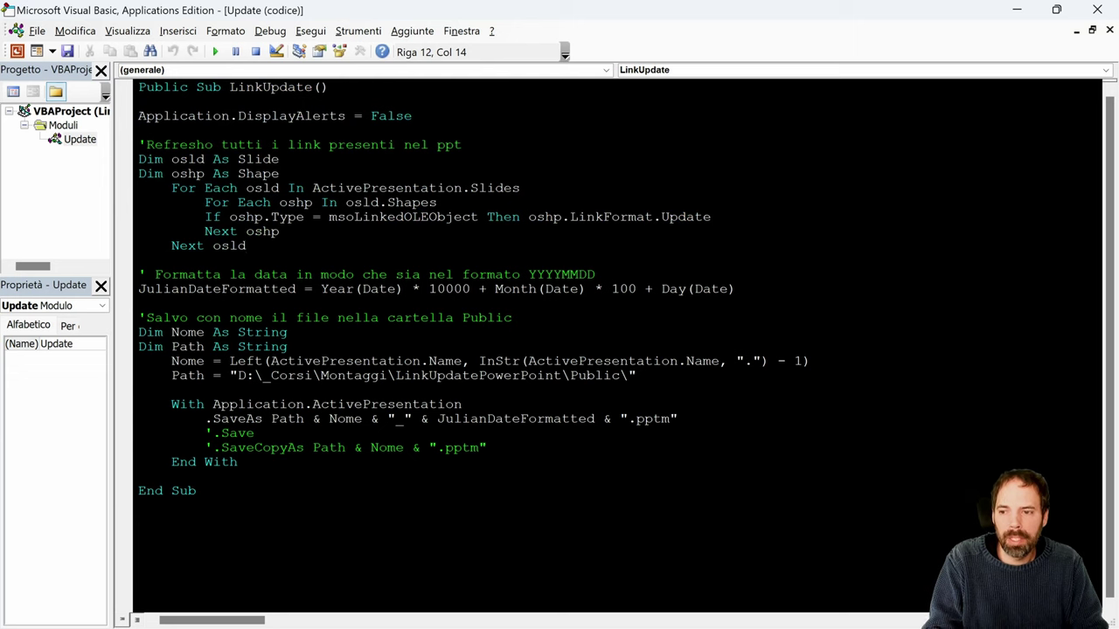
Step: Set a breakpoint on the JulianDateFormatted Year(Date) line and run the macro to it with F5
double_click(170, 291)
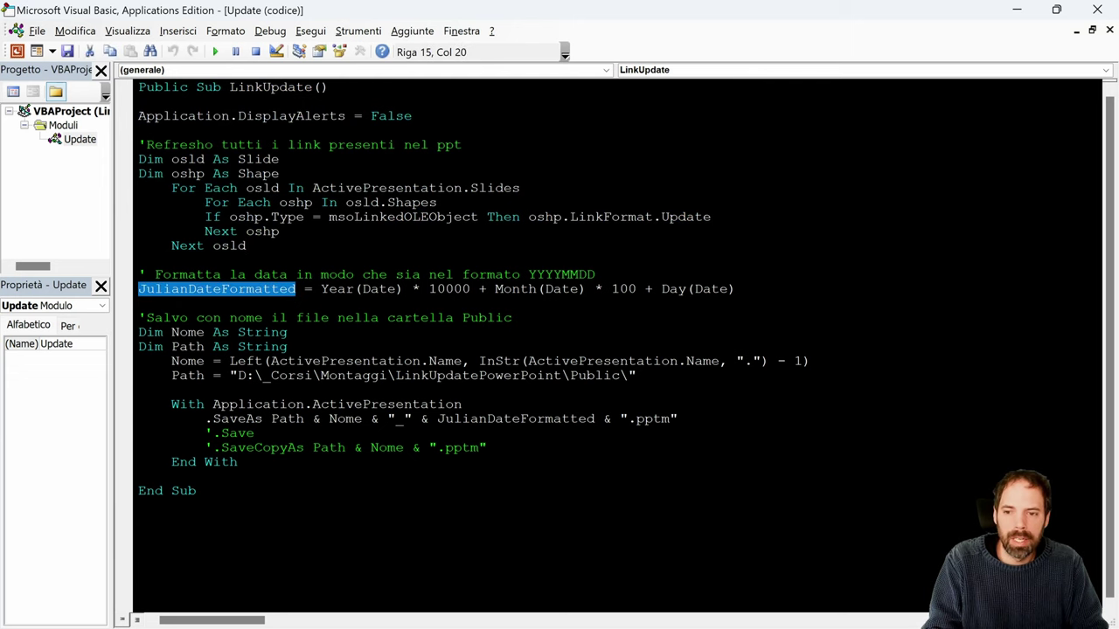
double_click(390, 293)
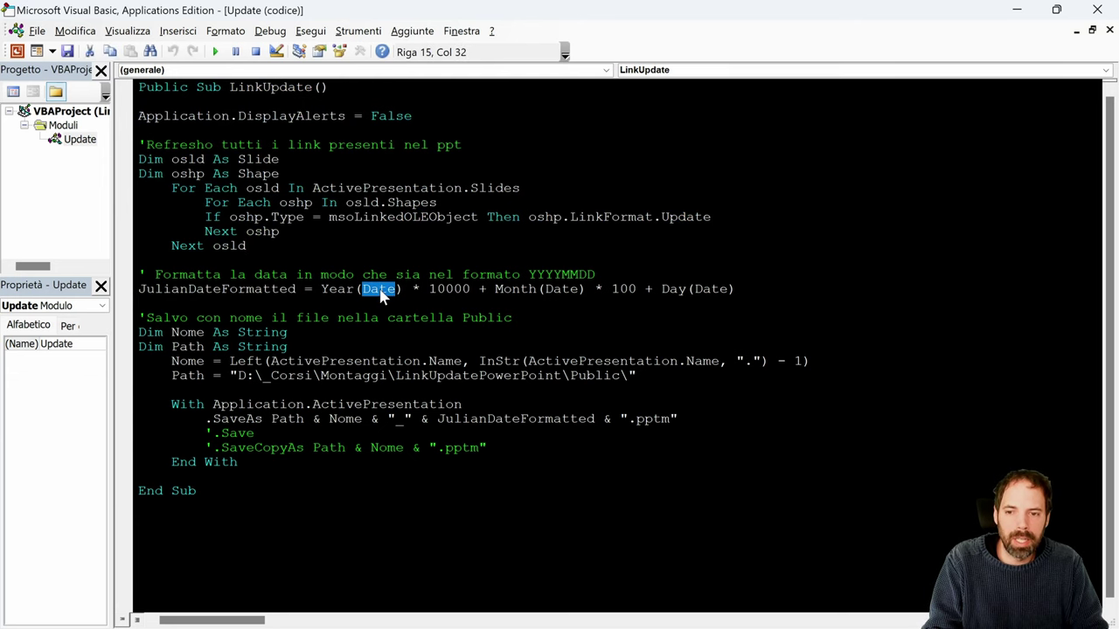
click(326, 289)
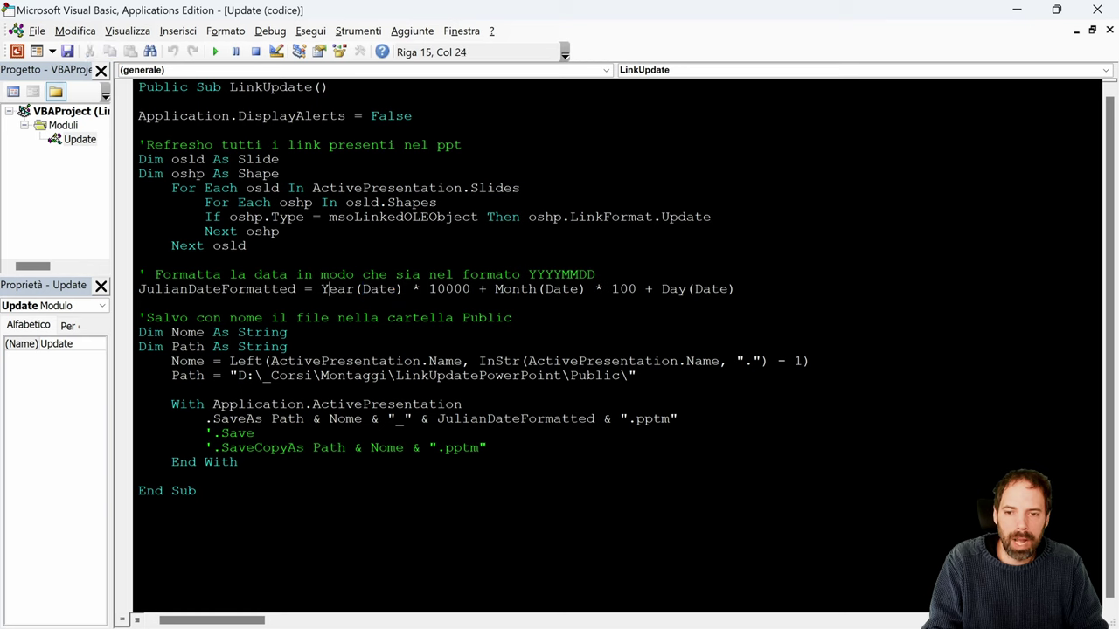
drag(736, 290, 313, 289)
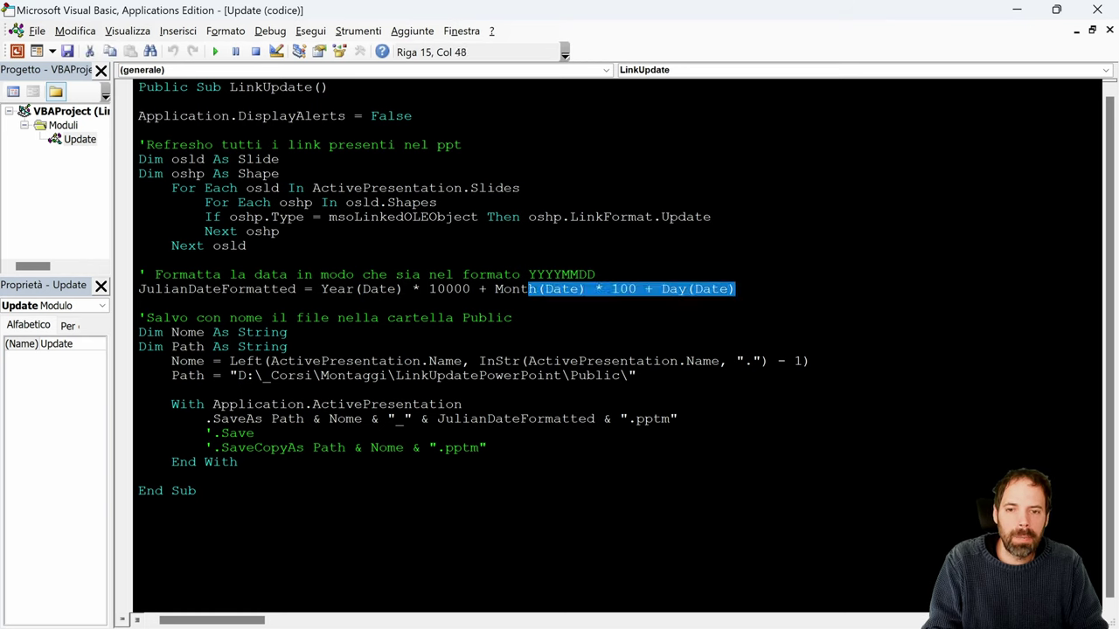
click(140, 302)
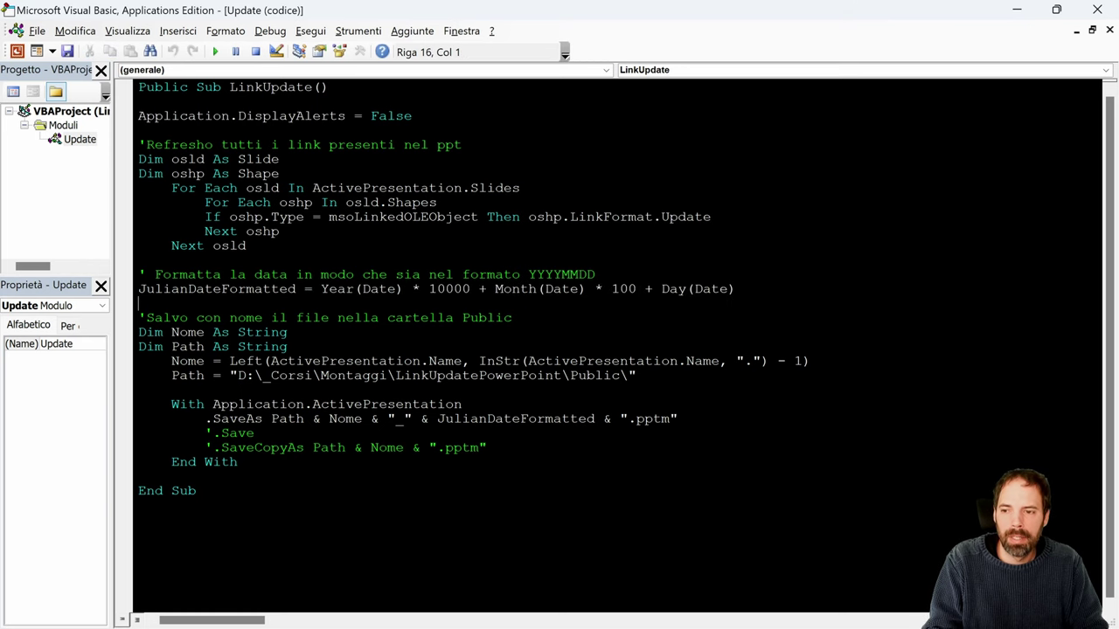
click(131, 291)
key(F5)
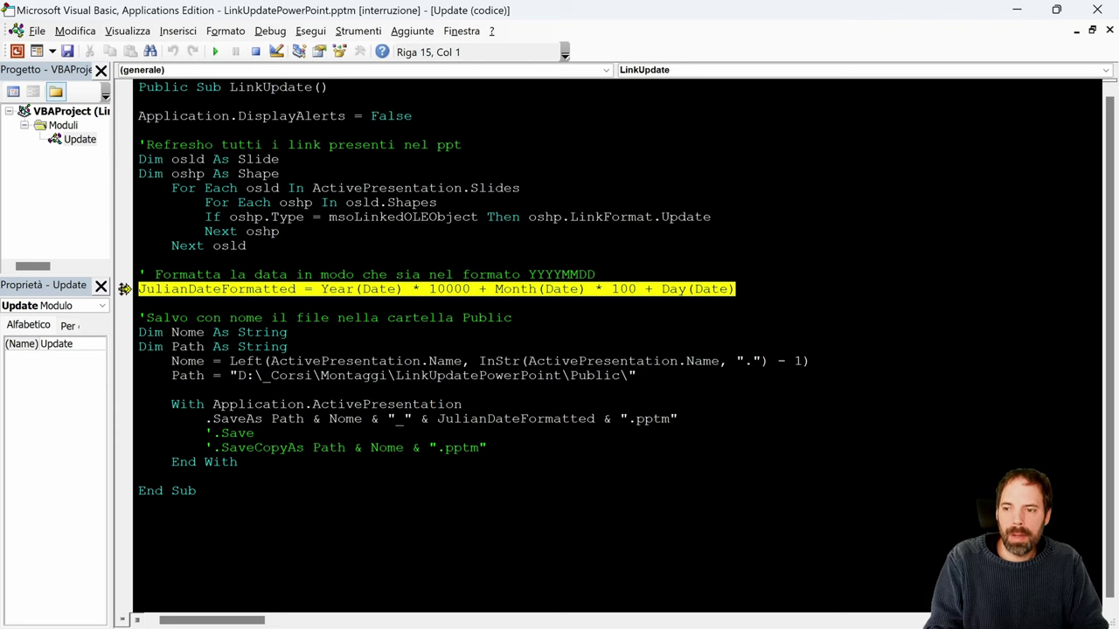
Step: Step past the JulianDateFormatted date line and execute the Nome assignment with F8
mouse_move(201, 289)
key(F8)
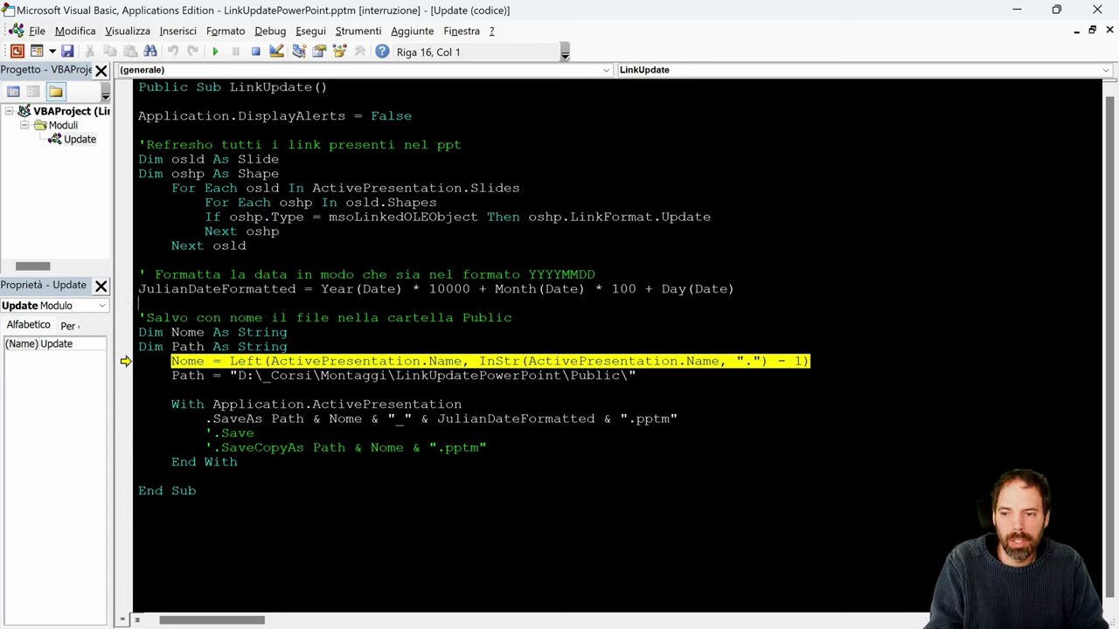
mouse_move(185, 361)
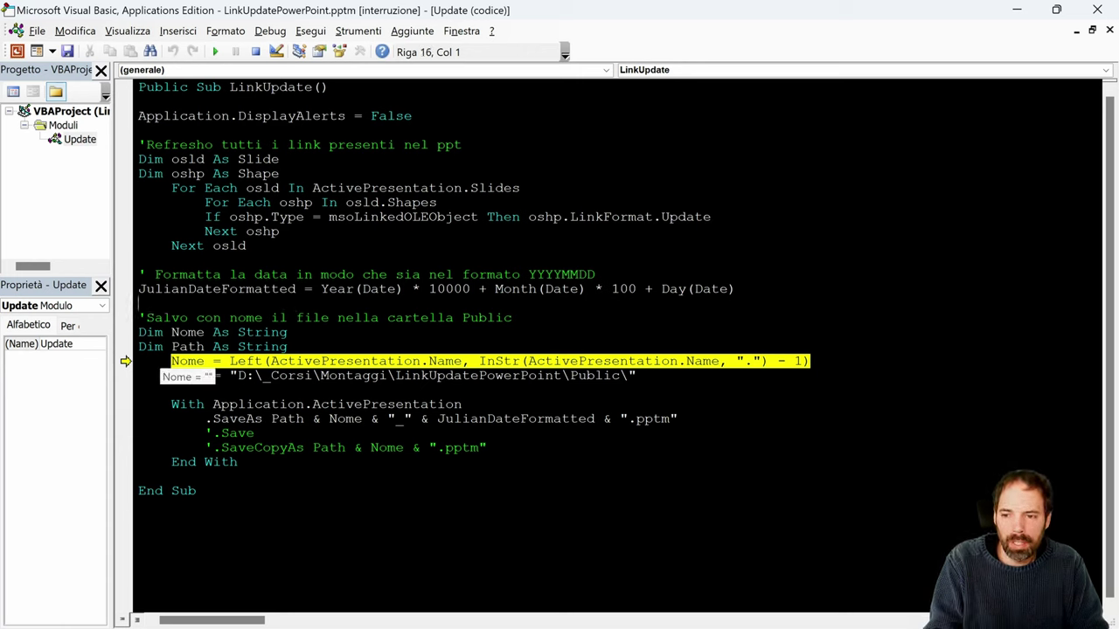
drag(172, 361, 822, 376)
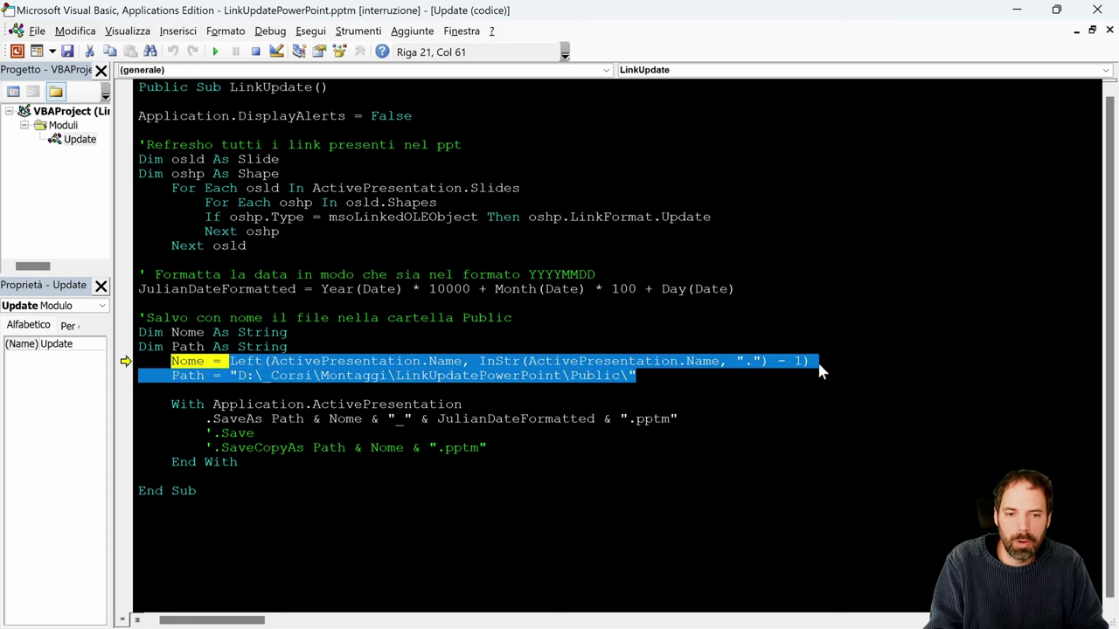
click(817, 361)
key(F8)
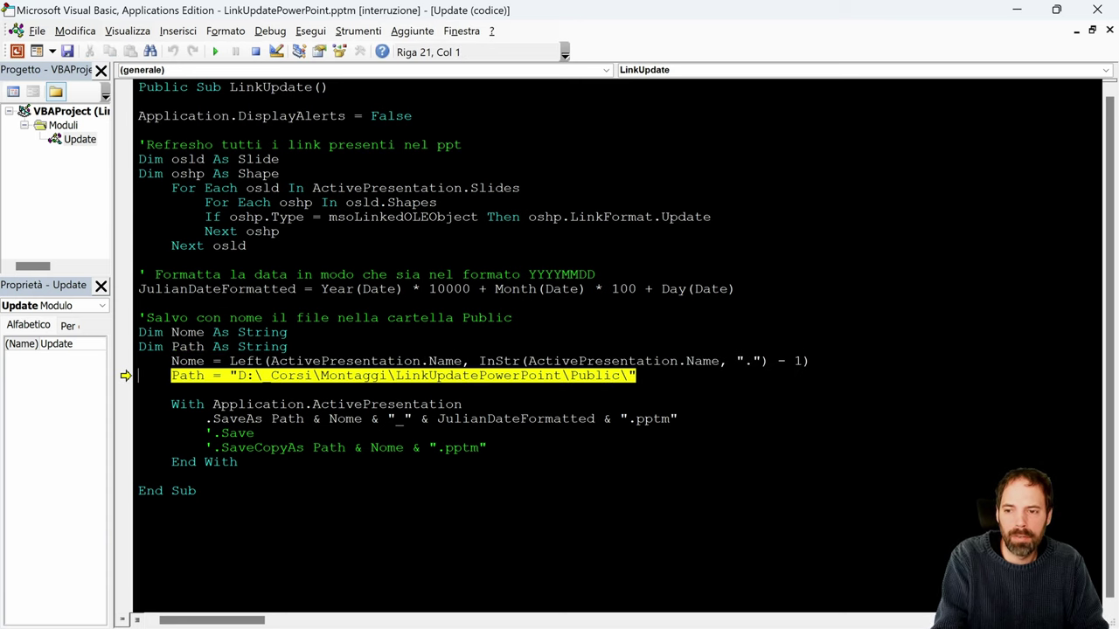
Step: Check the Nome value and the Public folder in Path, then step to the SaveAs statement
mouse_move(185, 361)
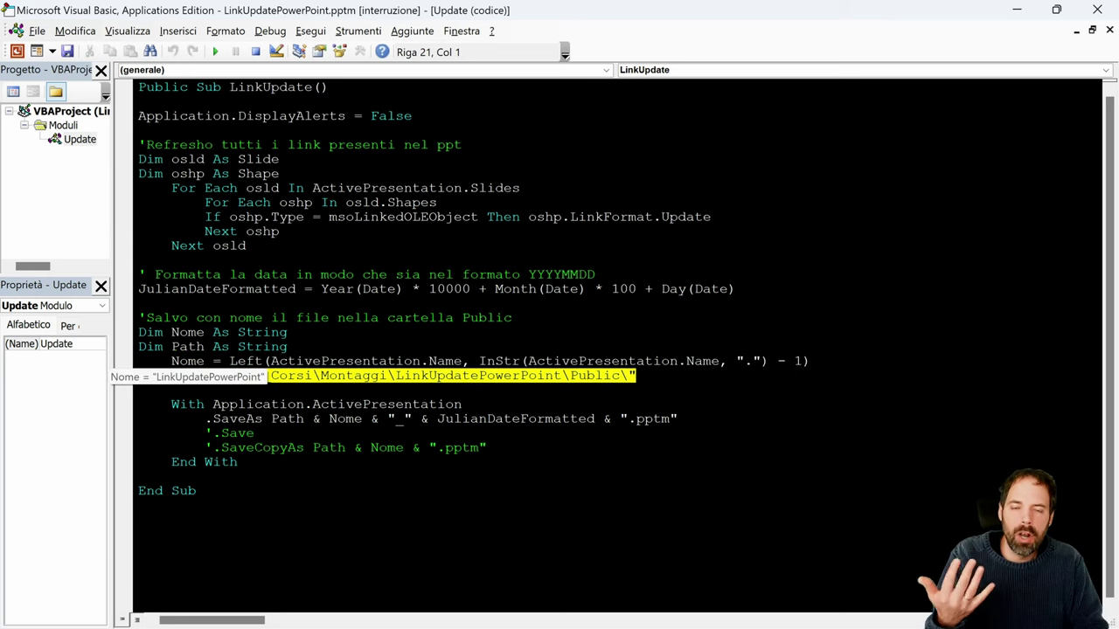
click(220, 404)
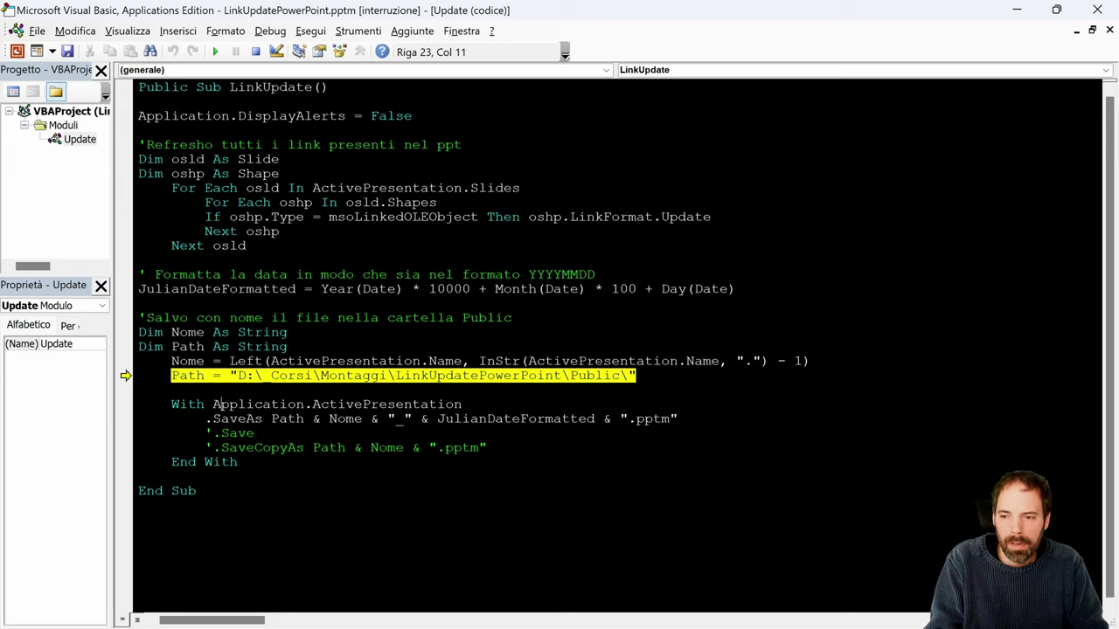
mouse_move(185, 376)
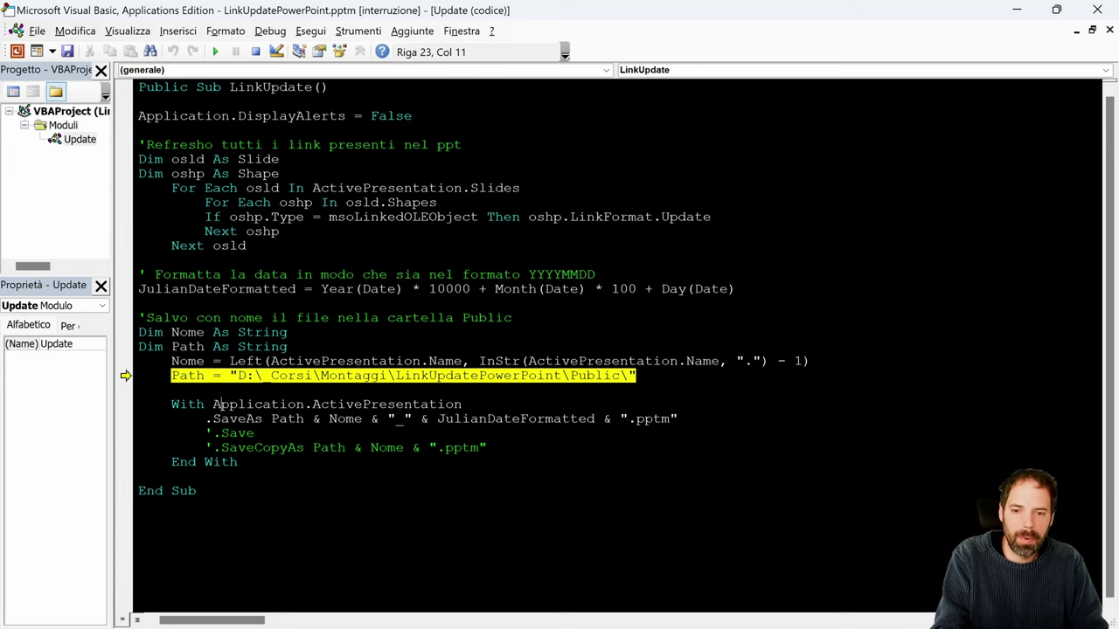
double_click(595, 375)
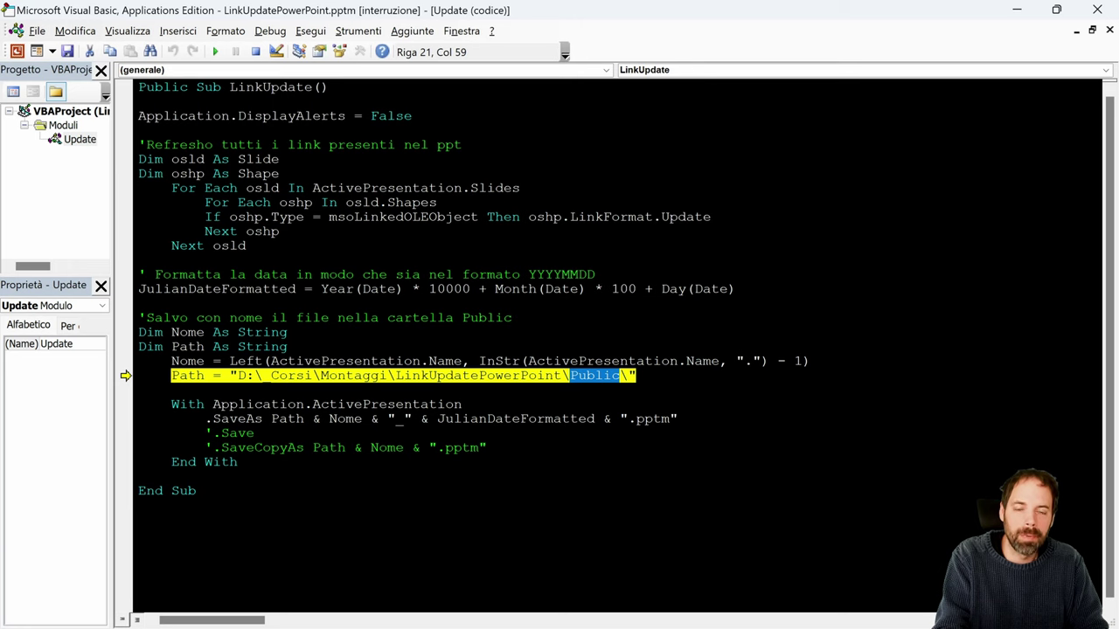
key(F8)
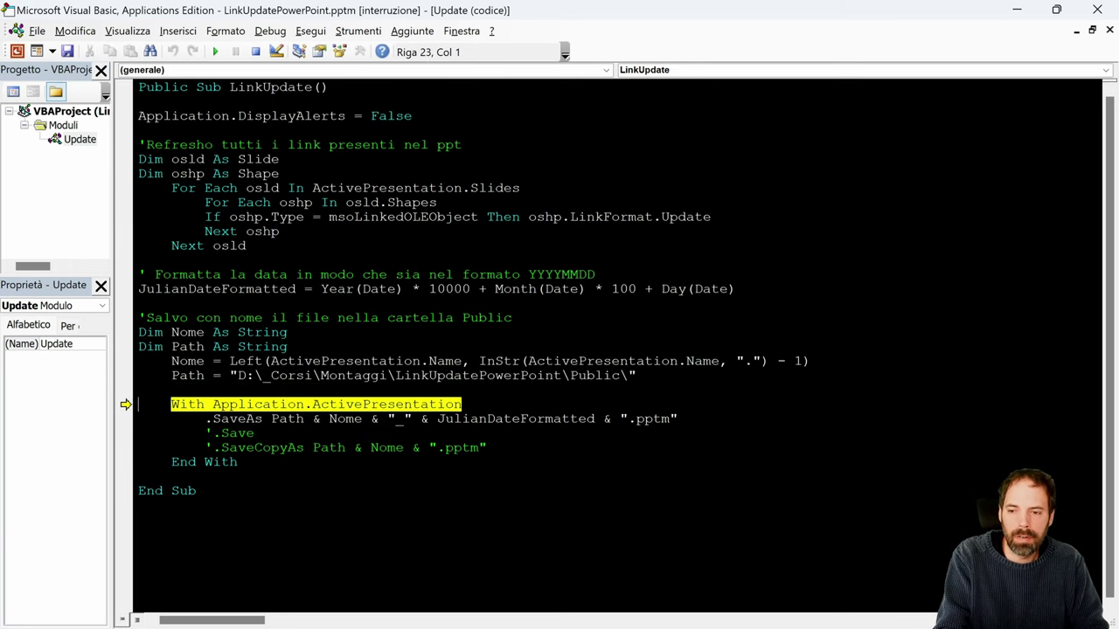
key(F8)
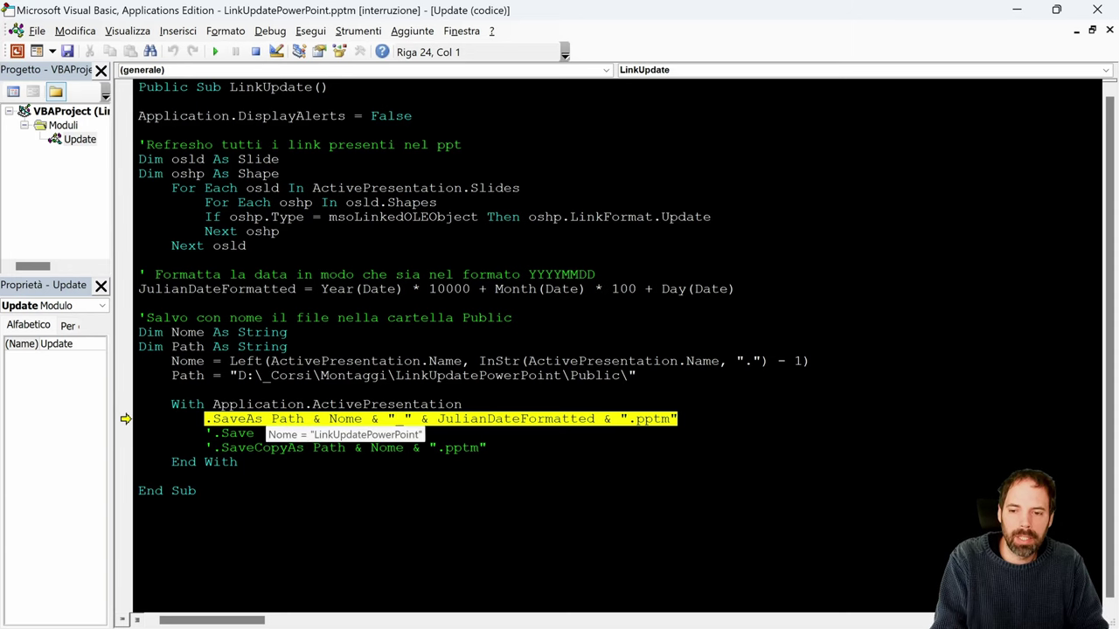
Step: Check Nome and JulianDateFormatted in SaveAs, then step through the save to LinkUpdatePowerPoint_20240504.pptm
double_click(345, 419)
click(396, 419)
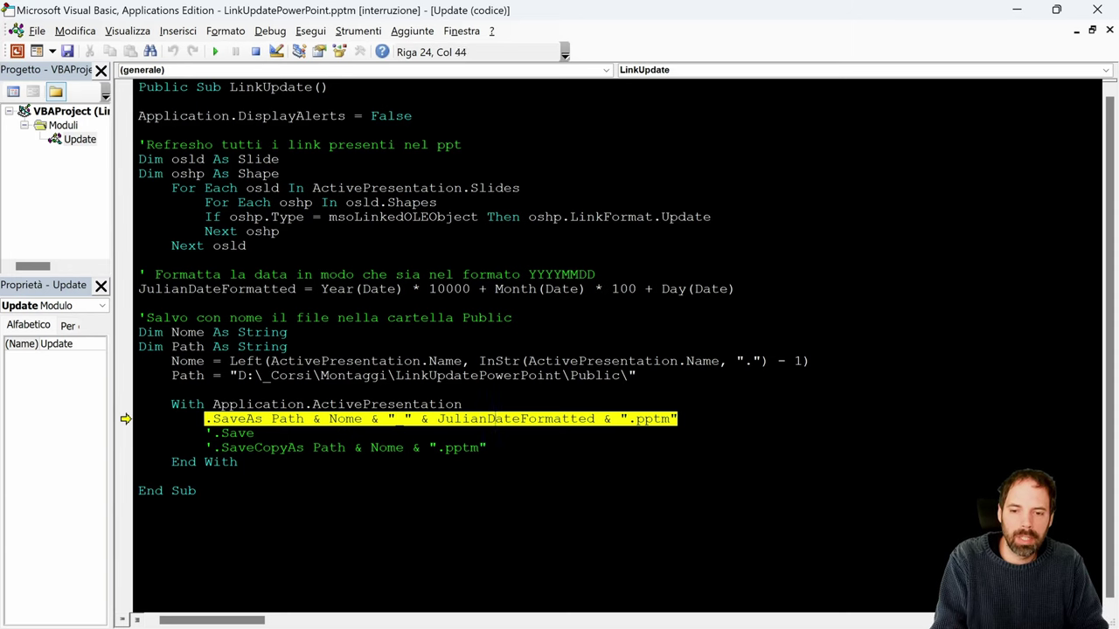
double_click(488, 419)
click(255, 433)
key(F8)
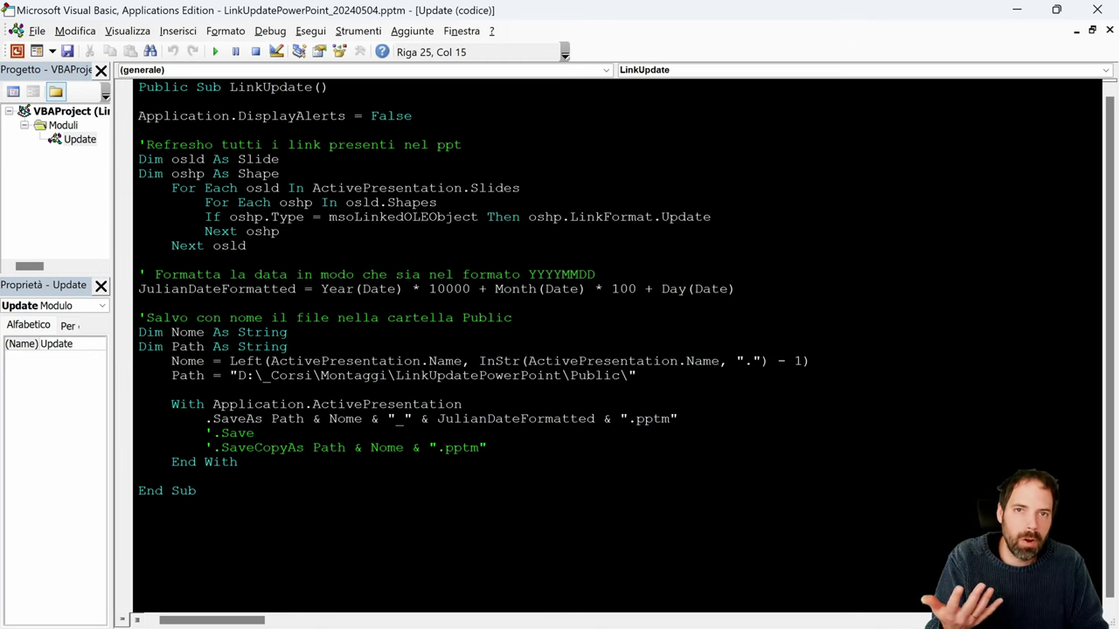
click(337, 375)
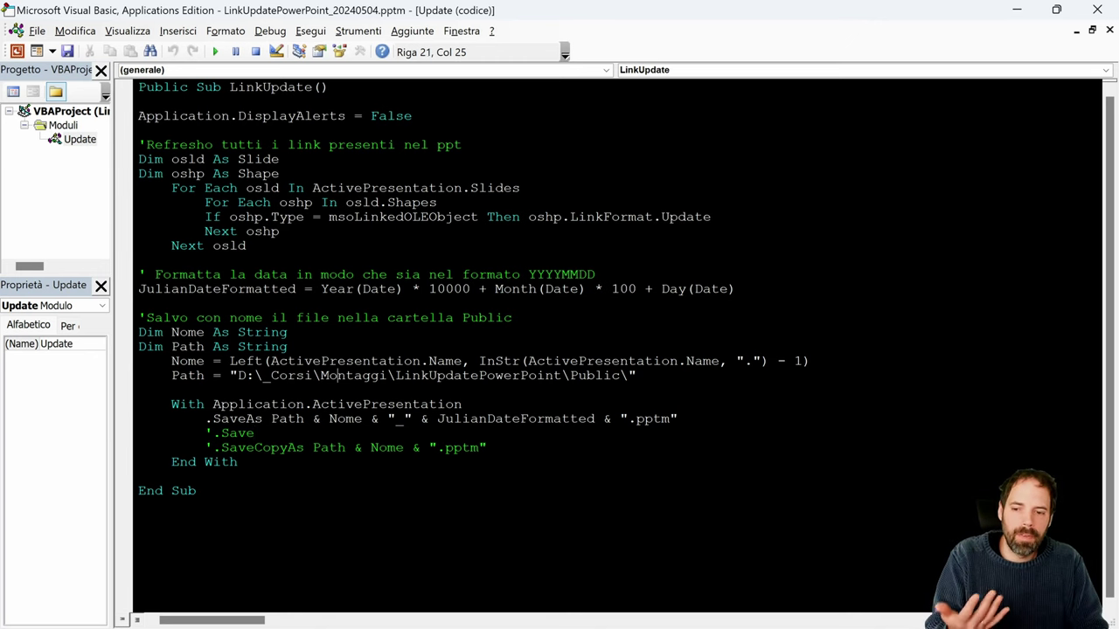
key(Down)
key(Down)
mouse_move(501, 622)
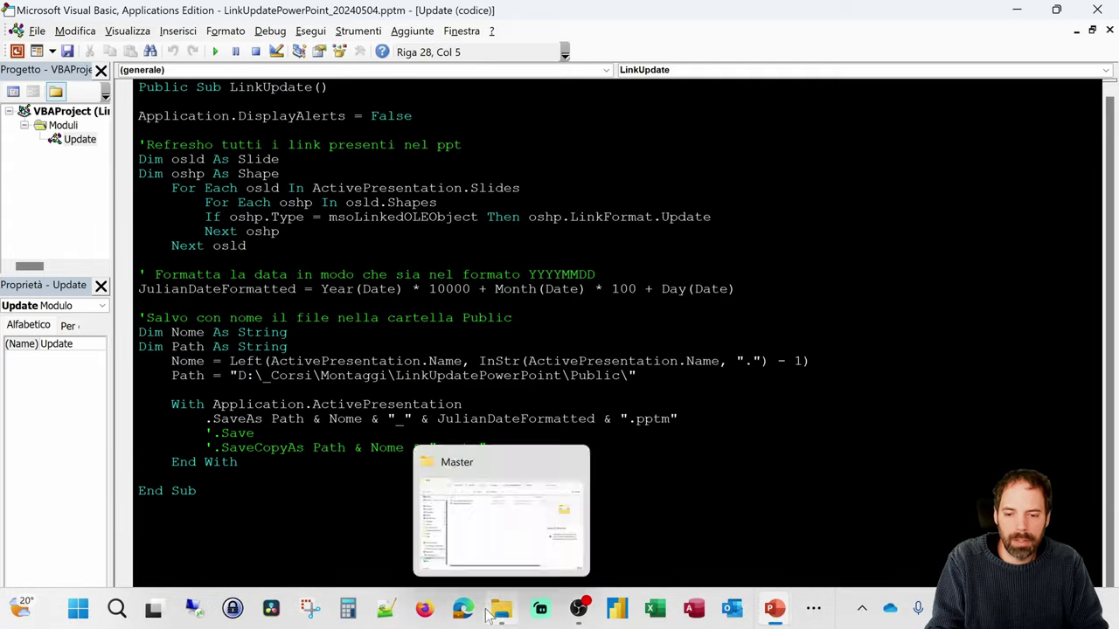
click(481, 455)
click(595, 50)
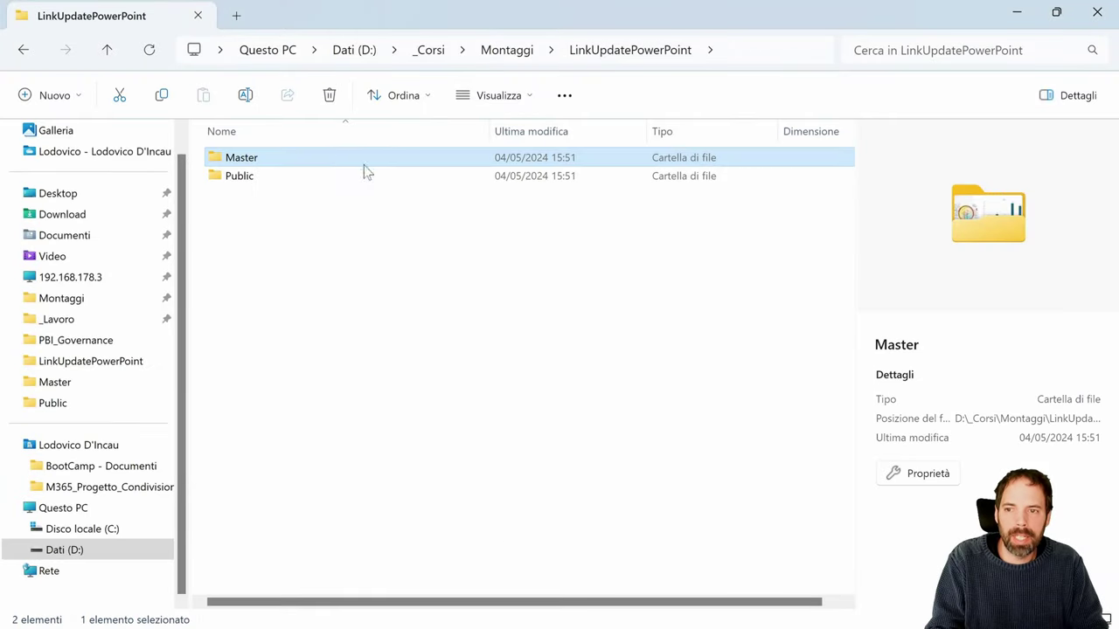
double_click(339, 178)
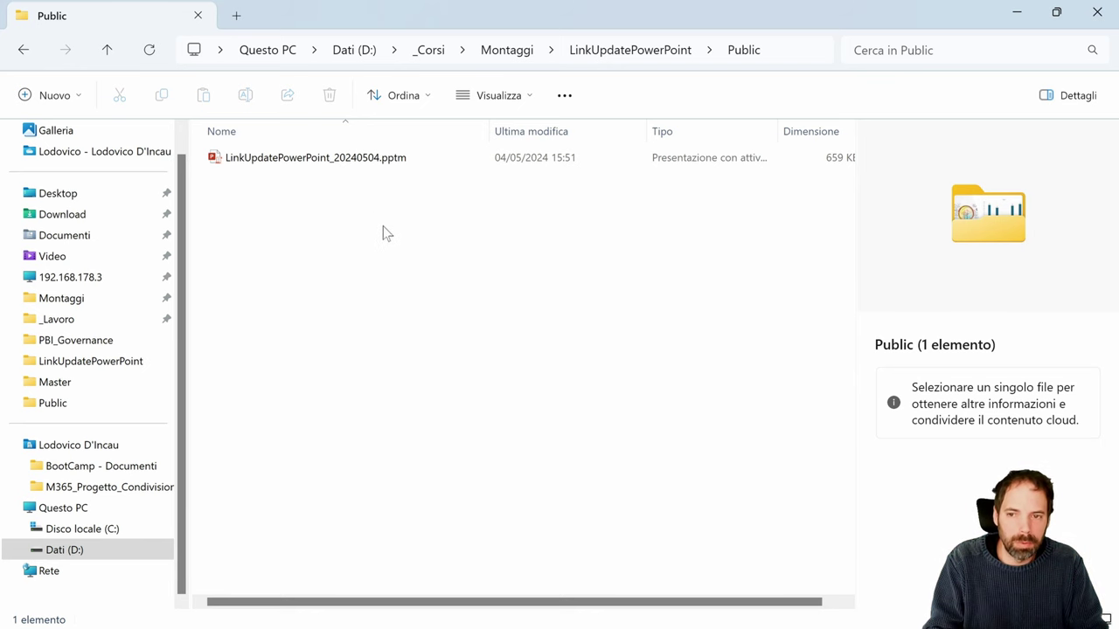
mouse_move(644, 625)
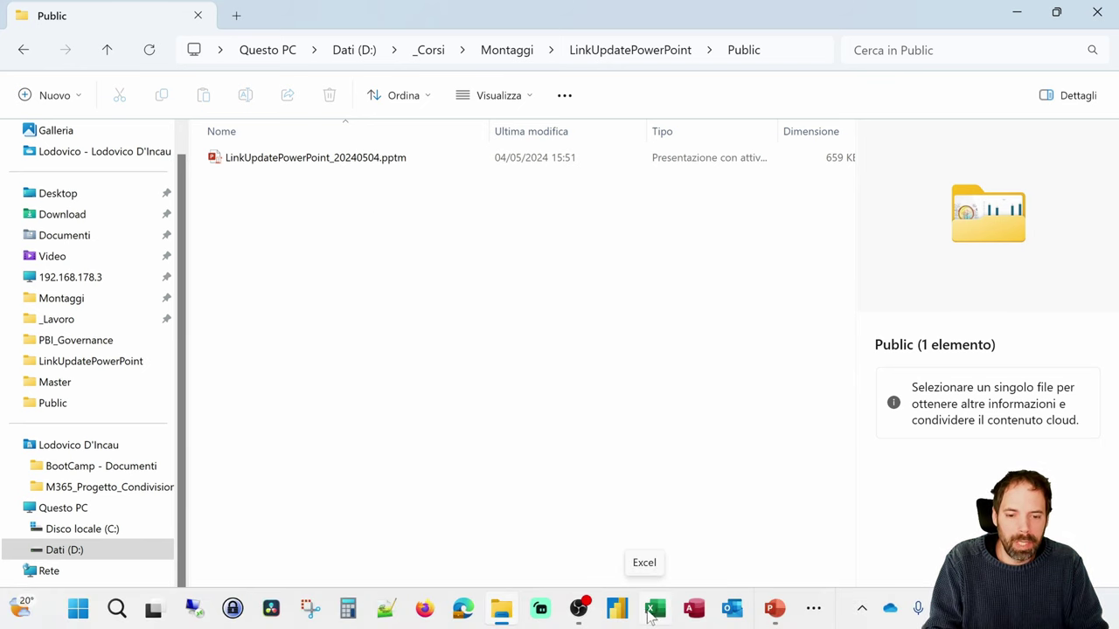
mouse_move(775, 609)
click(861, 525)
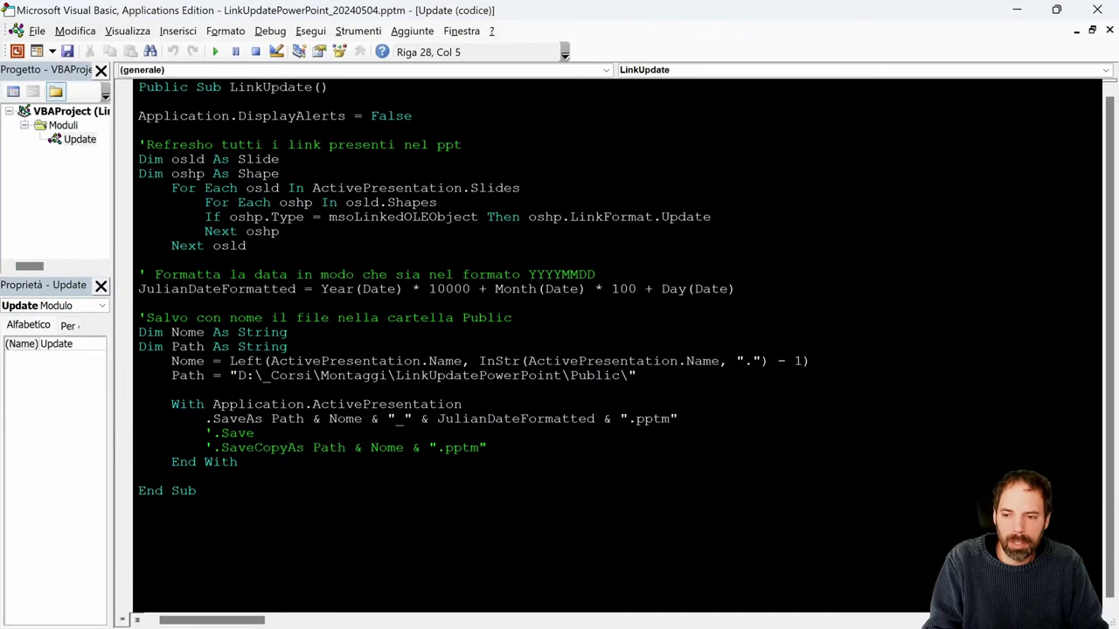
Step: Compare the commented Save and SaveCopyAs lines with the active SaveAs line
key(shift+Up)
key(shift+Up)
key(shift+Up)
key(shift+Down)
key(shift+Down)
key(shift+Down)
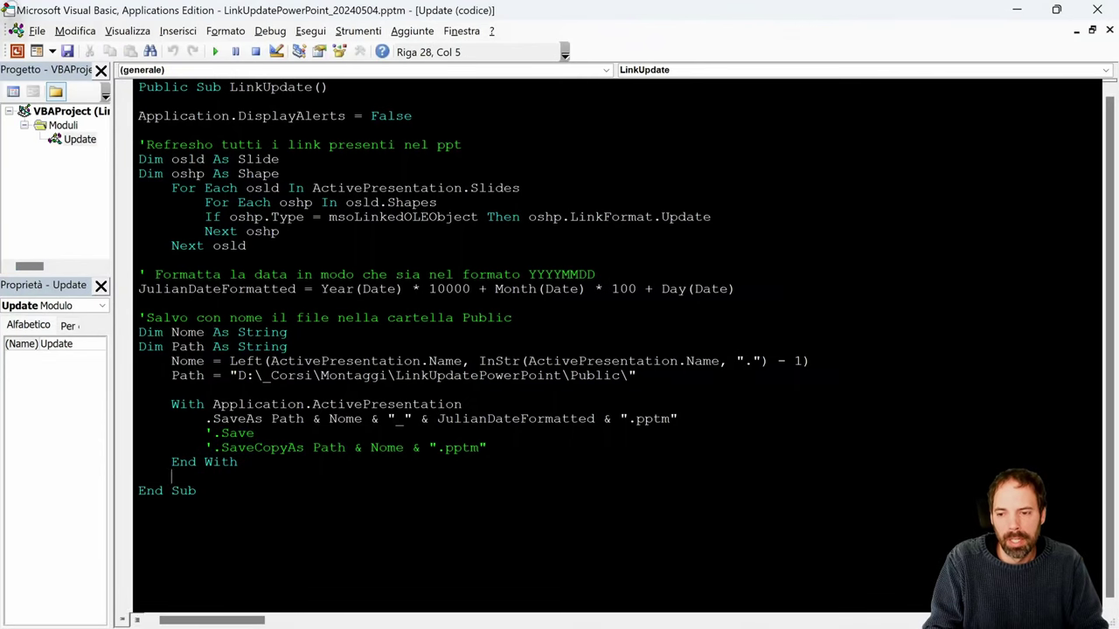
double_click(234, 442)
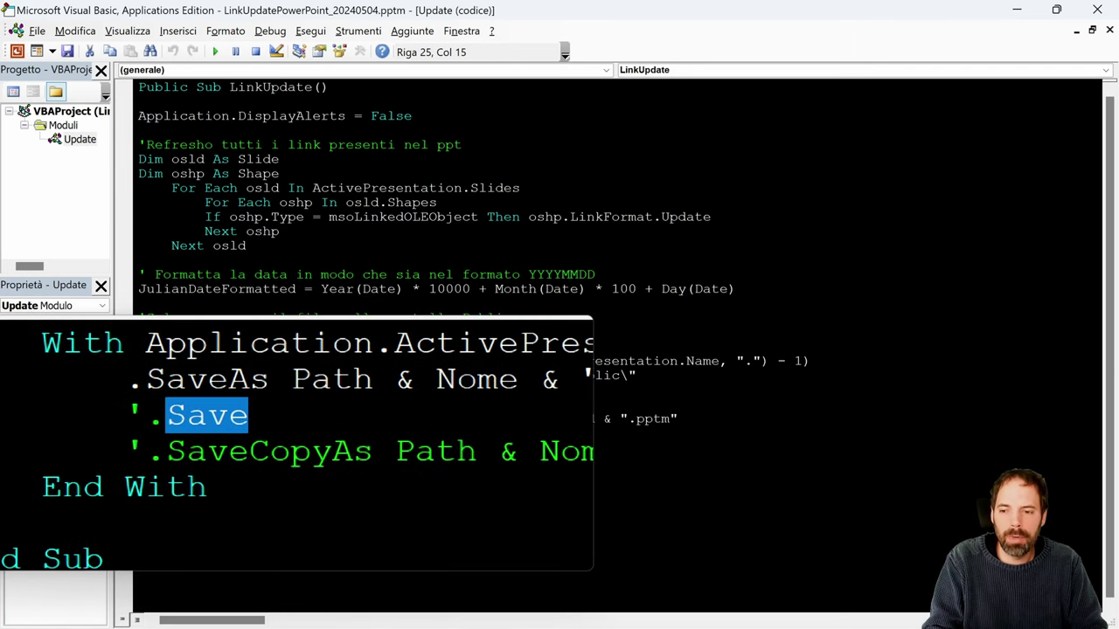
double_click(261, 452)
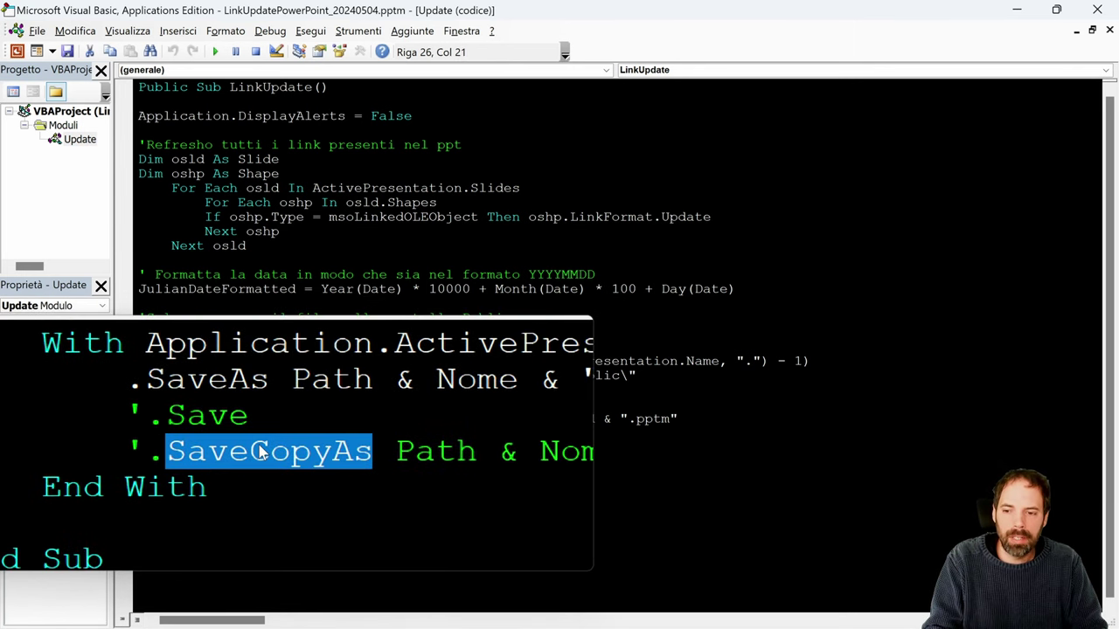
double_click(207, 379)
click(270, 452)
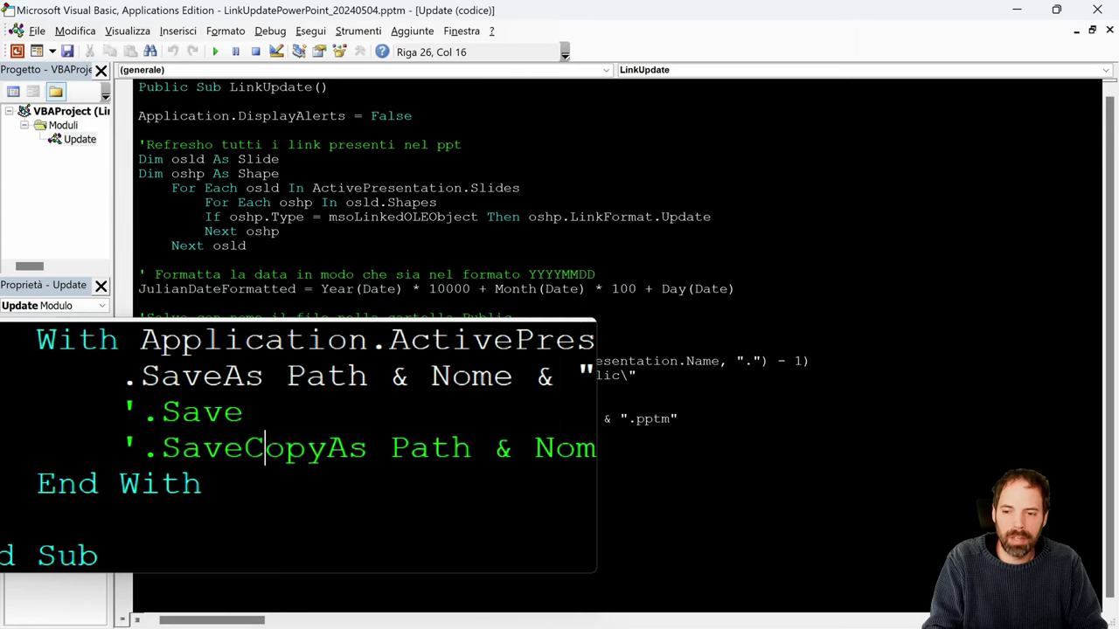
double_click(261, 450)
double_click(247, 420)
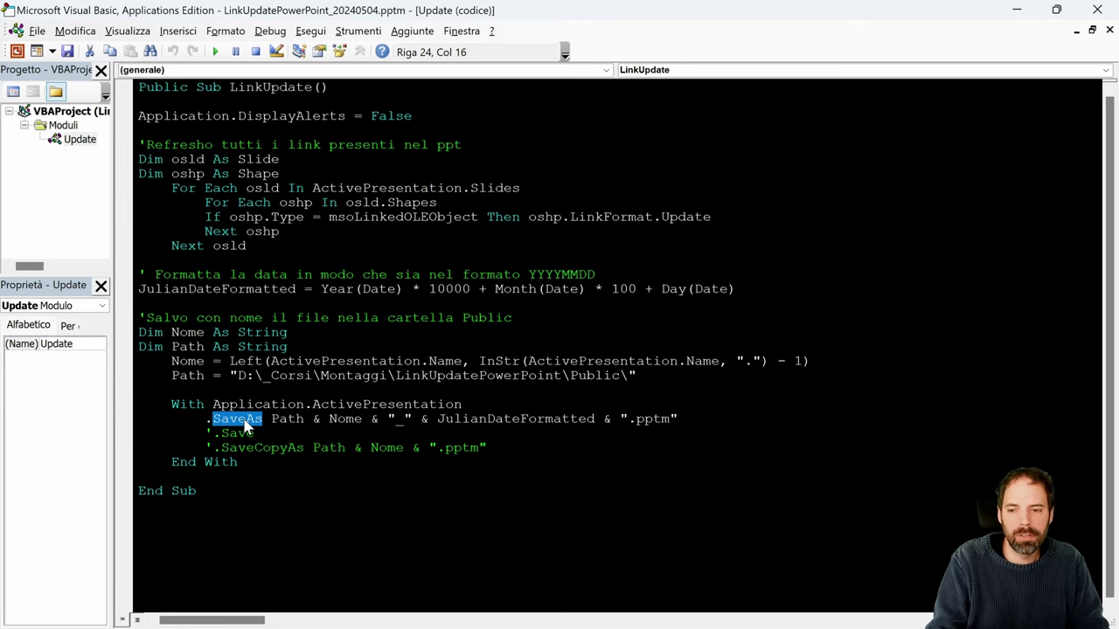
Step: Highlight the full SaveAs statement through .pptm and contrast it with SaveCopyAs
click(246, 418)
drag(678, 418, 221, 418)
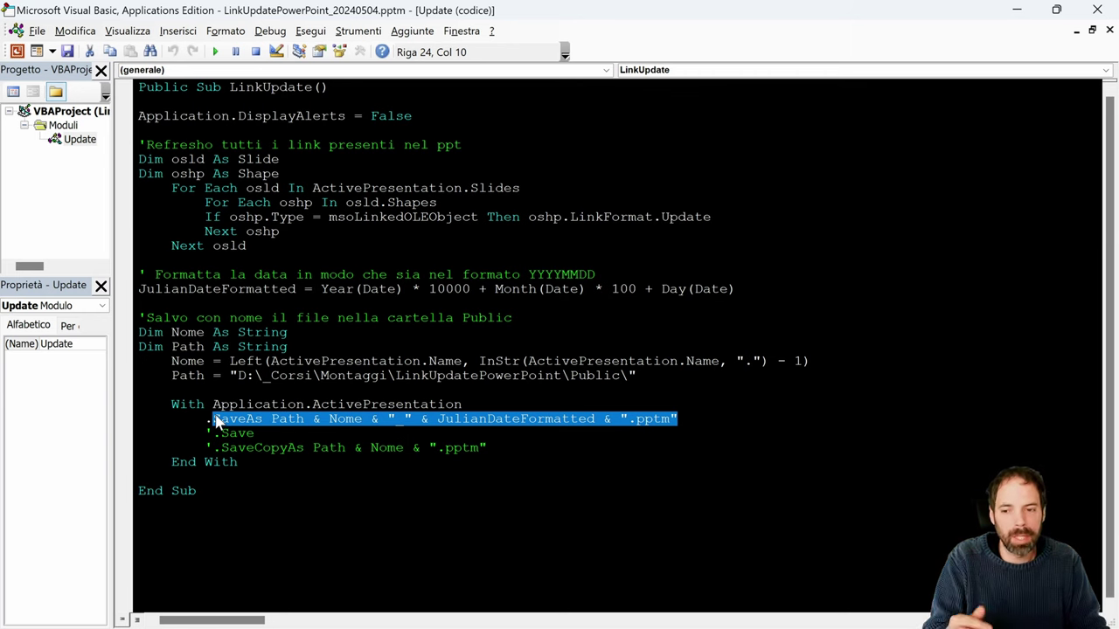
click(292, 404)
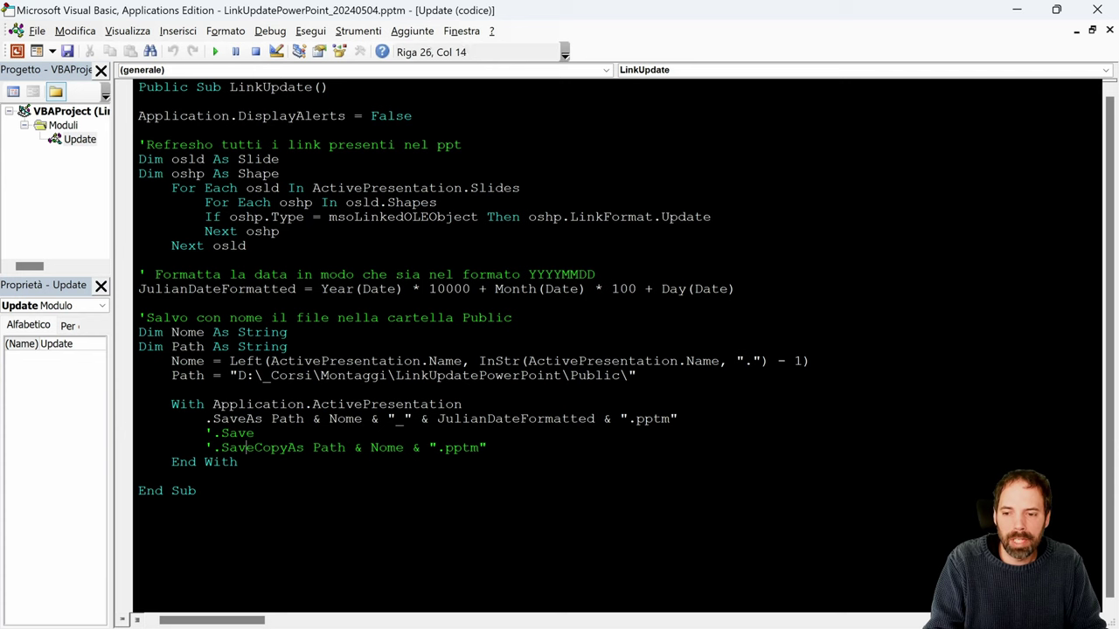
double_click(249, 448)
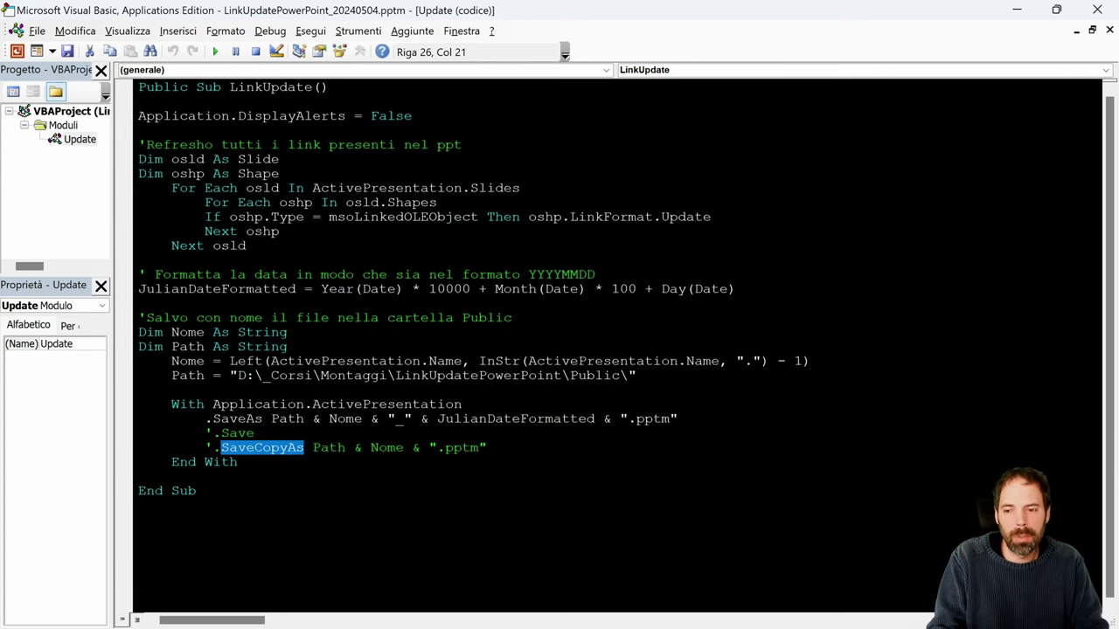
double_click(236, 418)
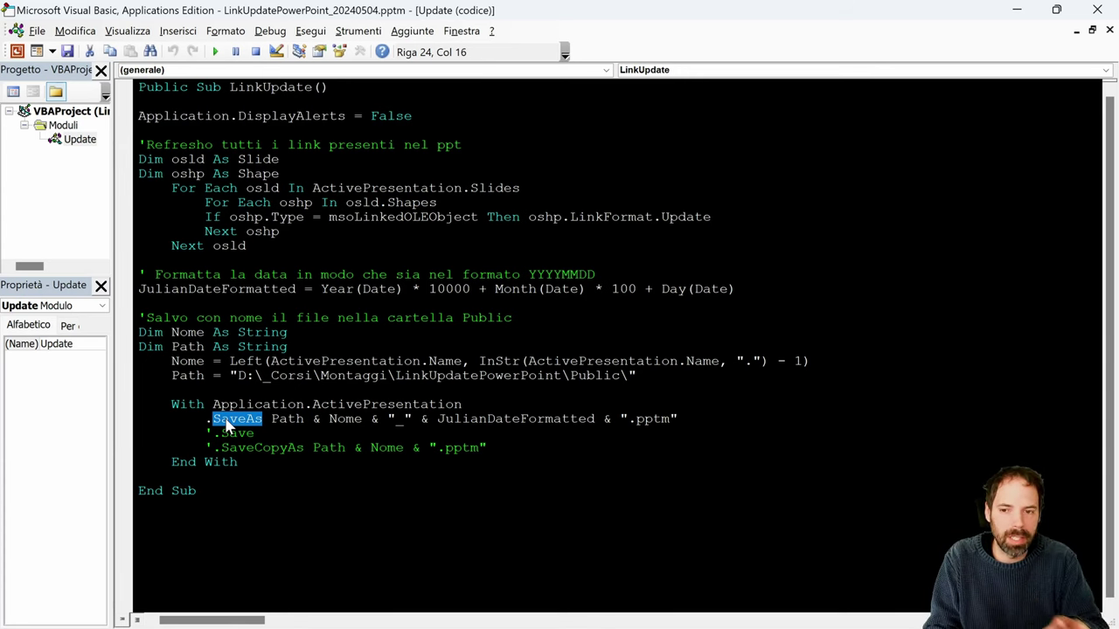
key(Down)
click(239, 462)
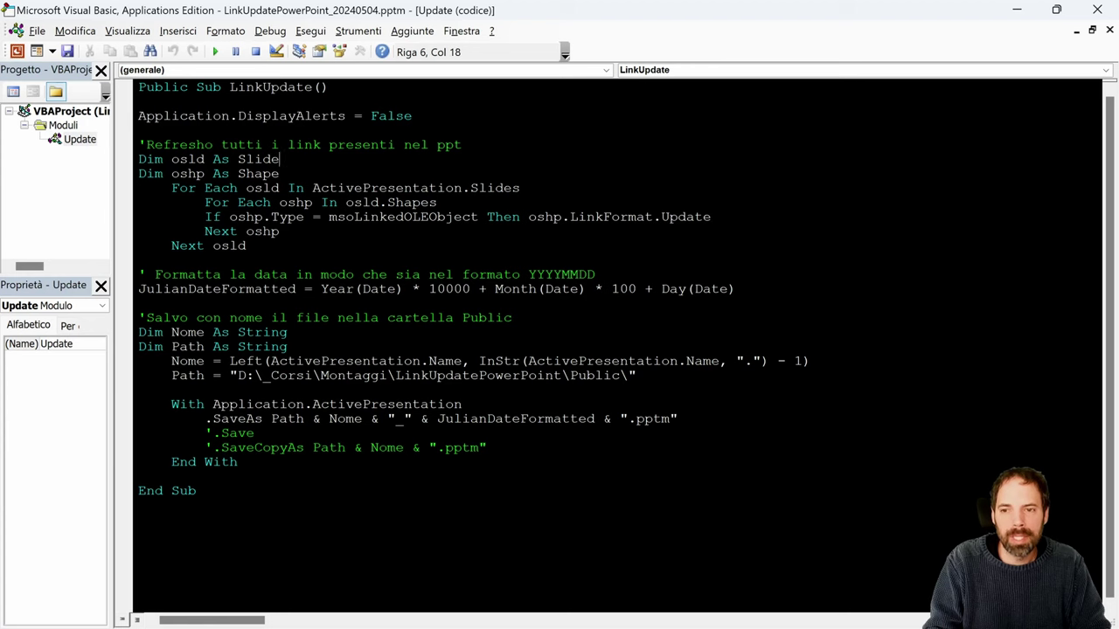
click(248, 245)
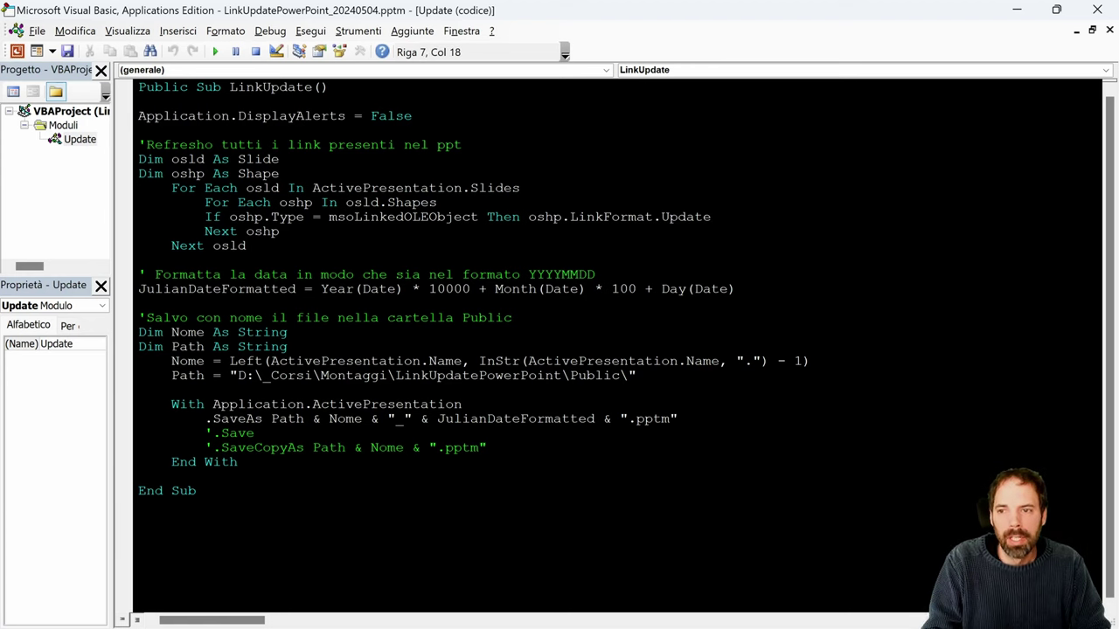
Step: Review the whole LinkUpdate routine, then close the VBA editor to return to the deck
drag(138, 86, 138, 505)
click(138, 506)
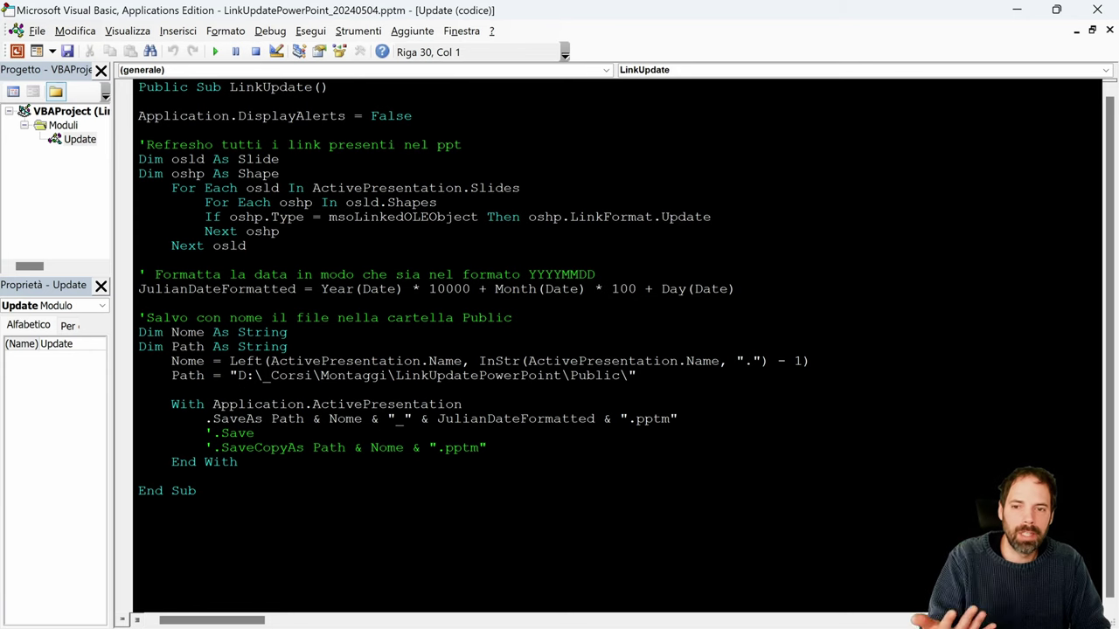
click(247, 246)
click(462, 404)
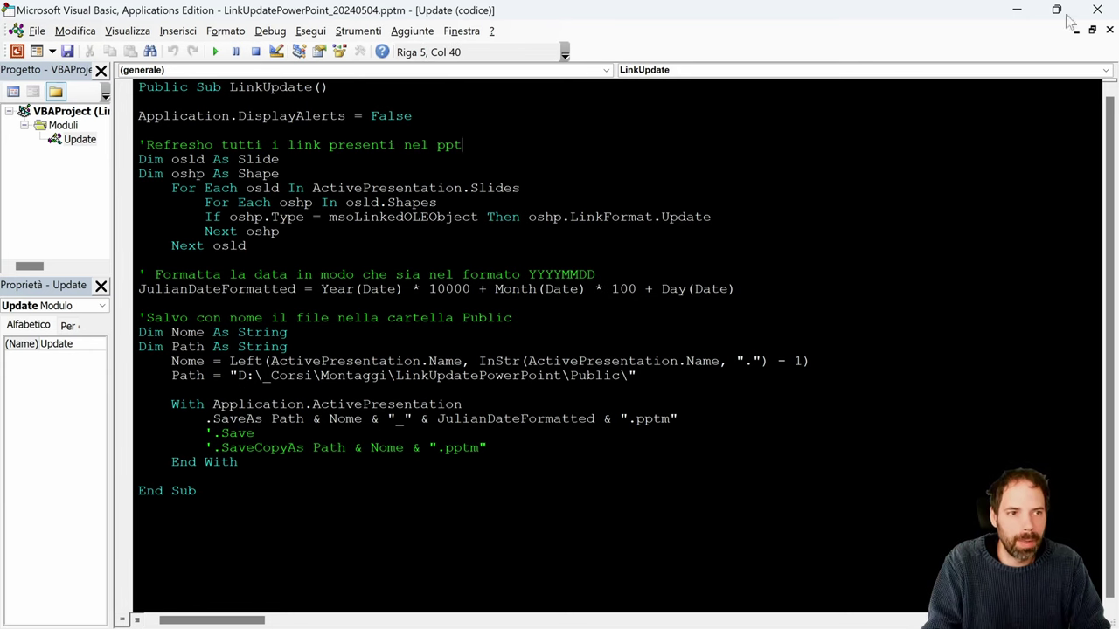
click(1097, 10)
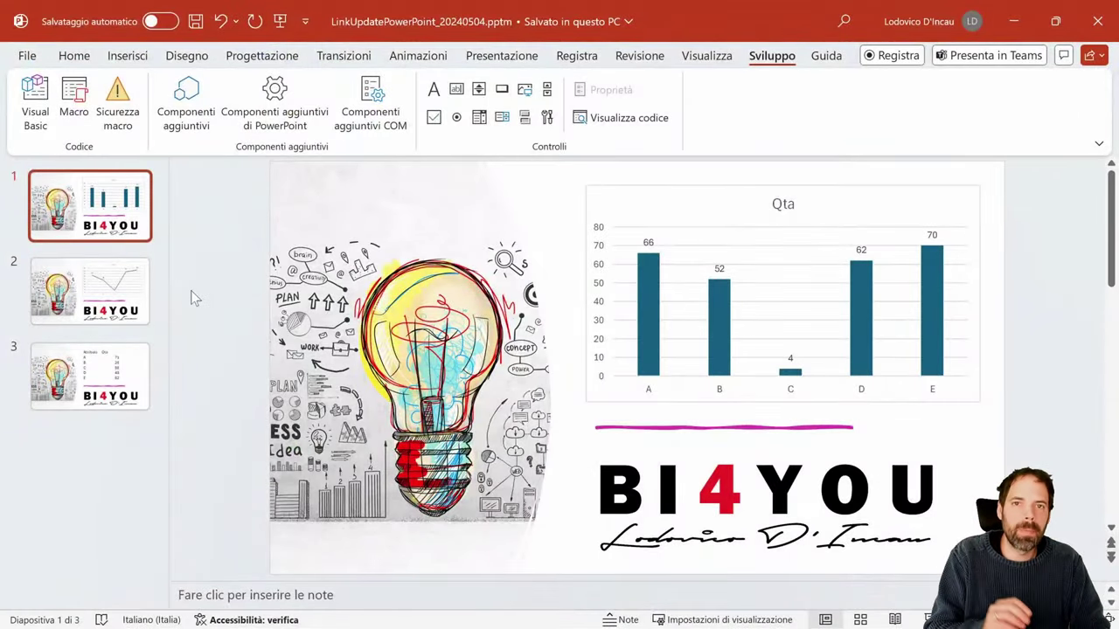
Step: Close PowerPoint and delete the dated presentation copy from the Public folder
click(1092, 29)
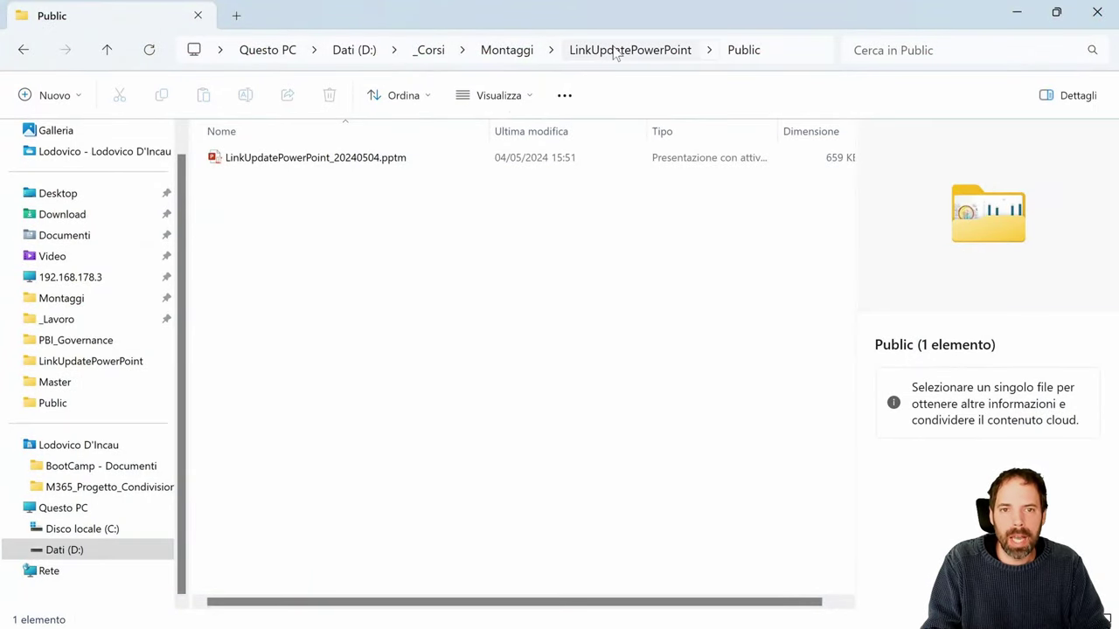
click(315, 159)
key(Delete)
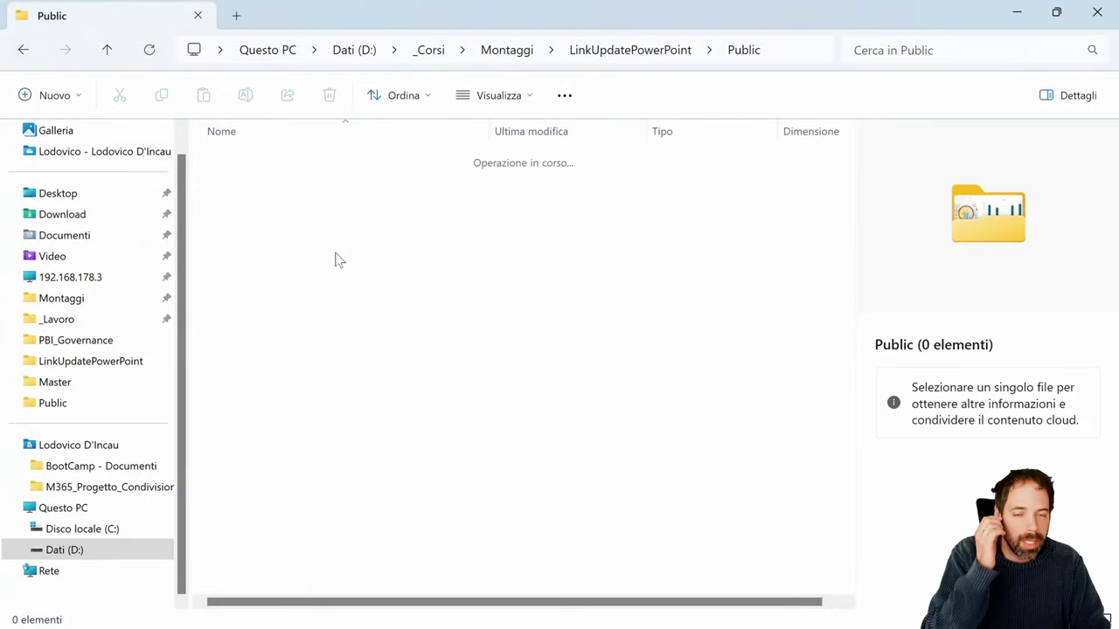
Step: Go back to the Master folder and open LinkUpdatePowerPoint.xlsm in Excel
click(617, 52)
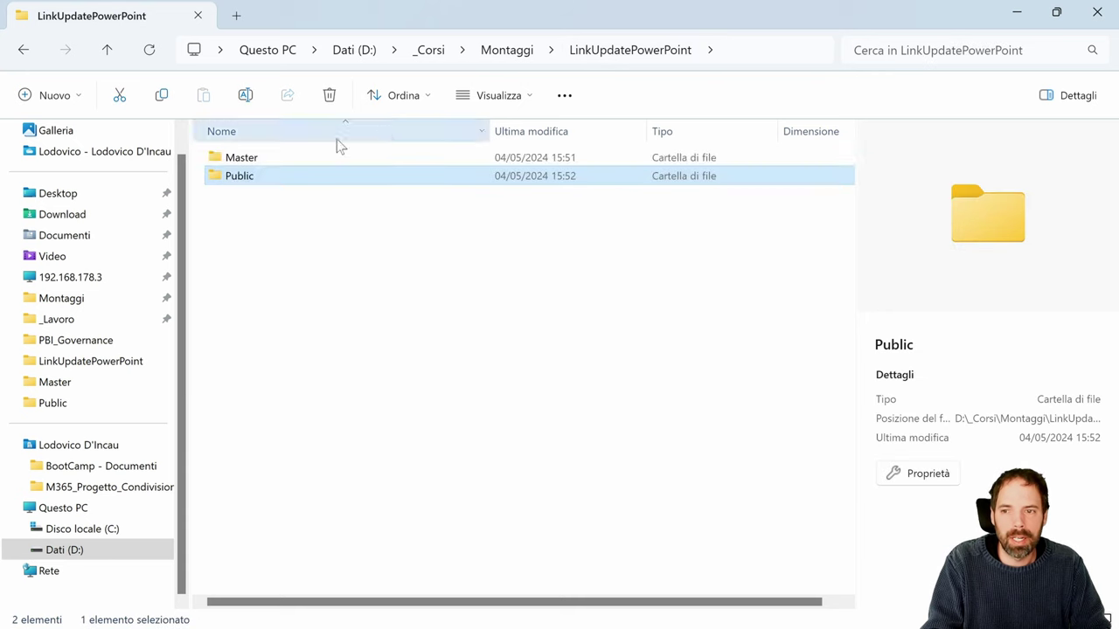
double_click(259, 158)
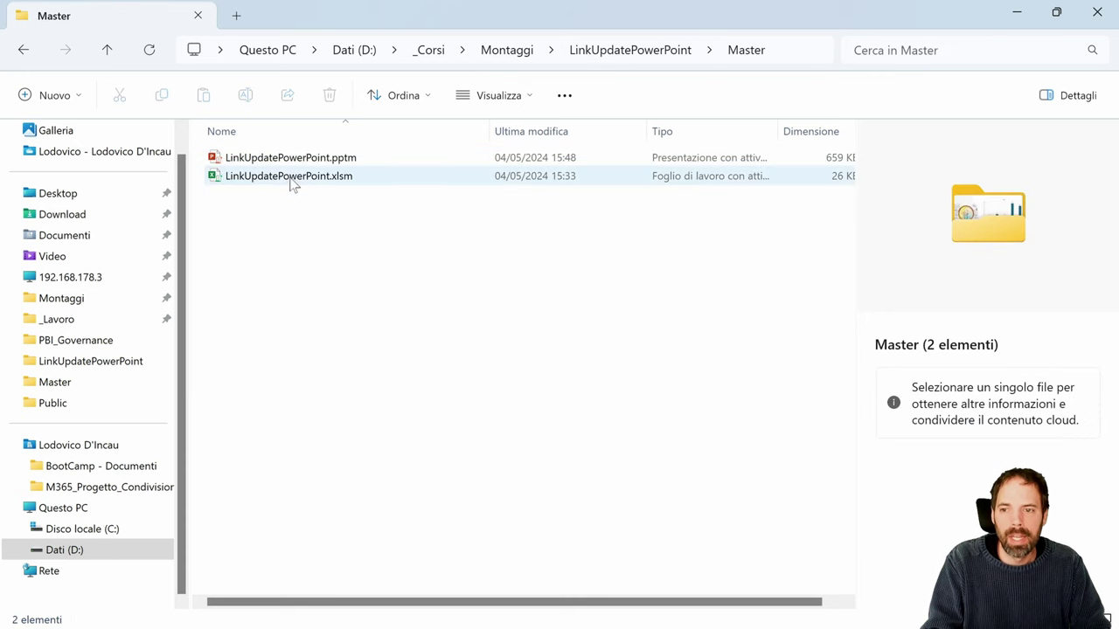
double_click(292, 181)
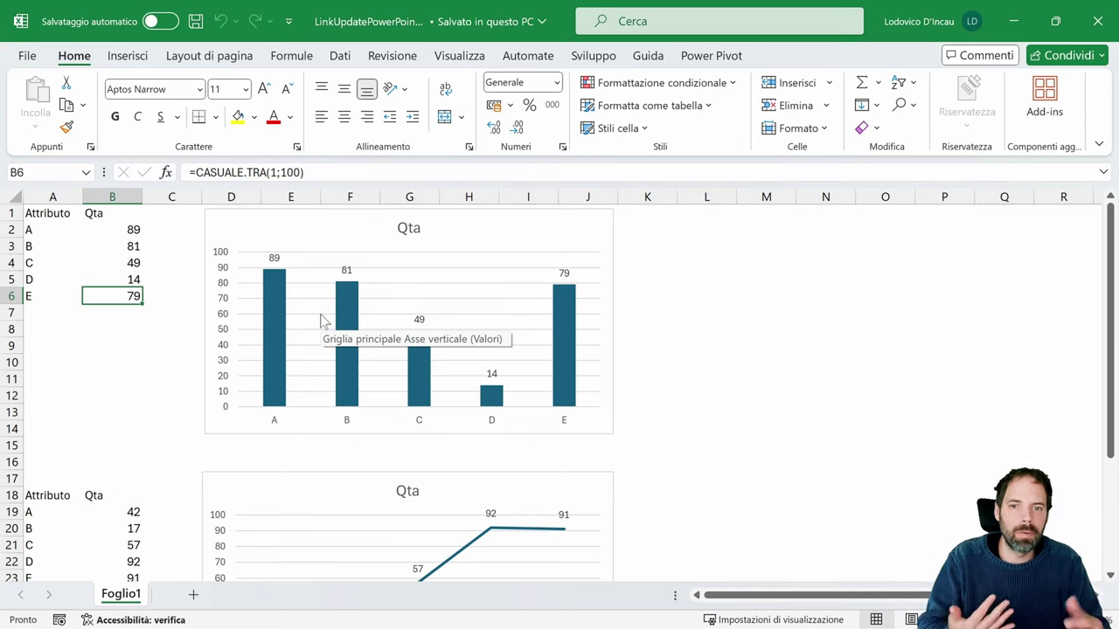
click(125, 232)
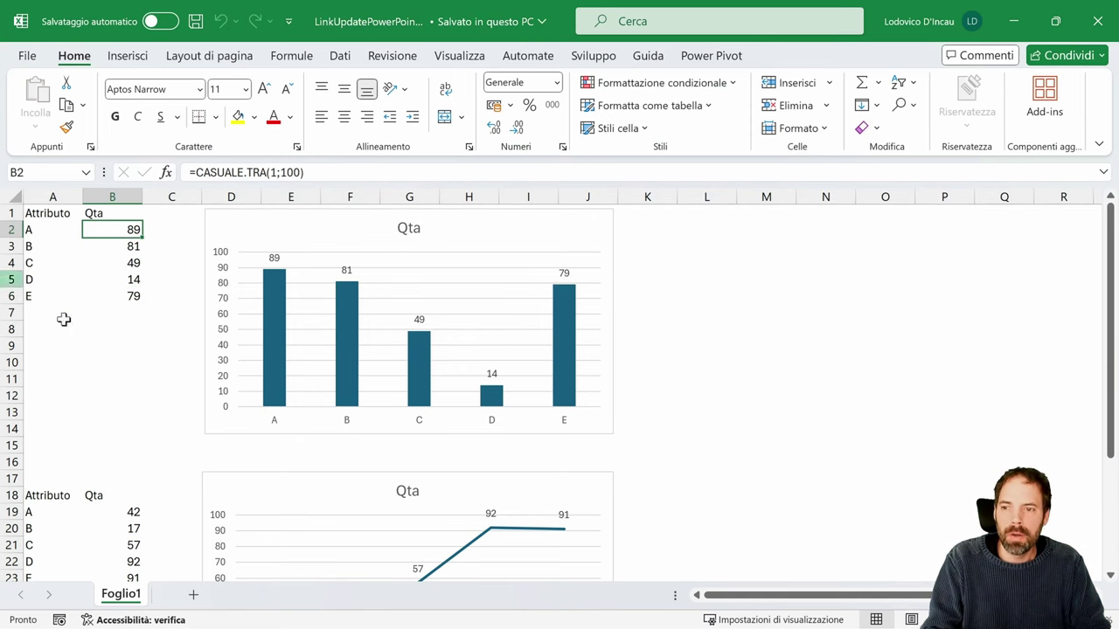
click(58, 214)
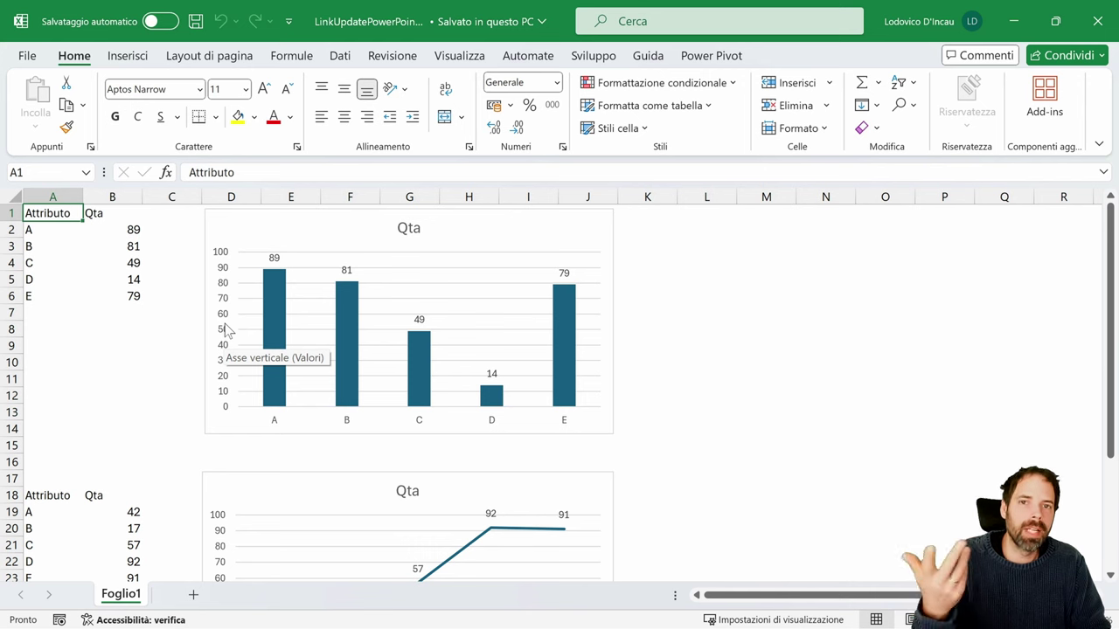
click(587, 56)
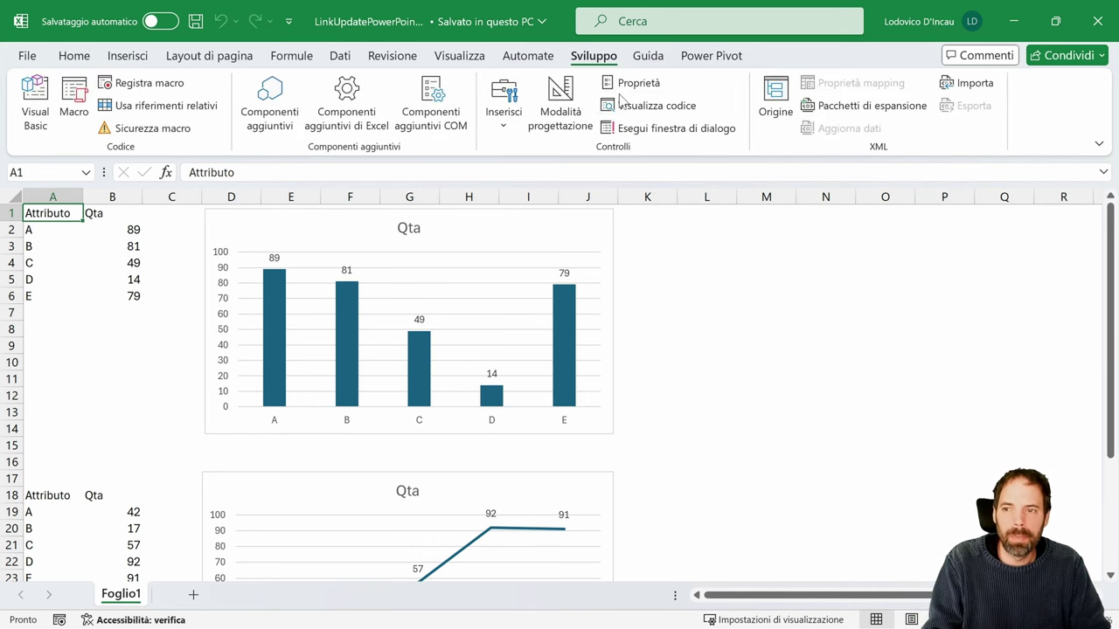
click(127, 58)
click(593, 57)
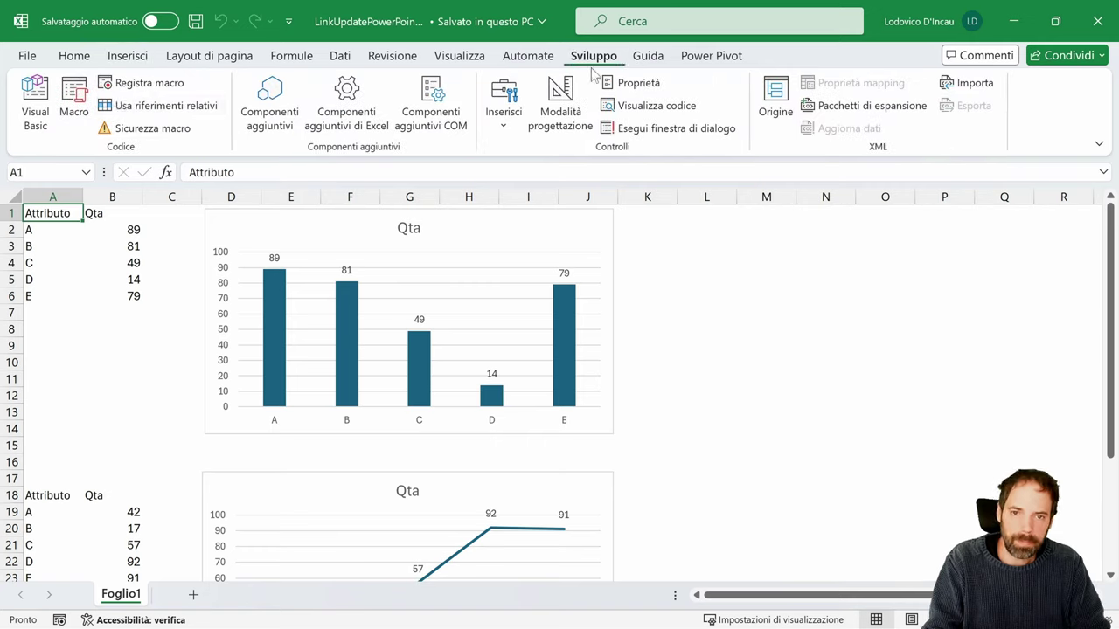
click(33, 113)
scroll(612, 341, down, 2)
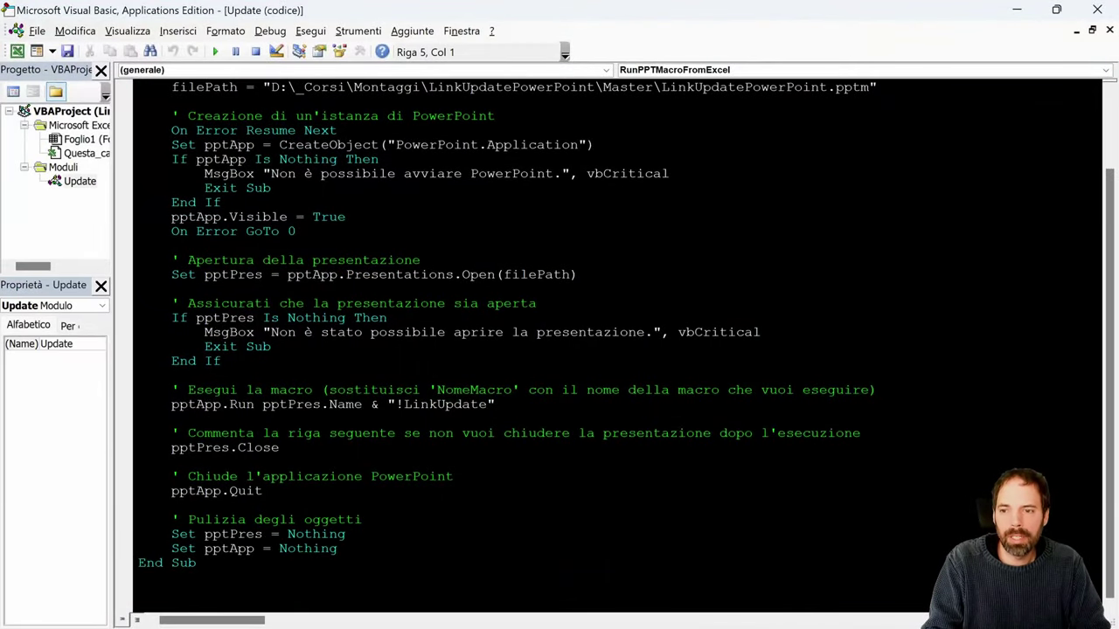
scroll(612, 341, up, 2)
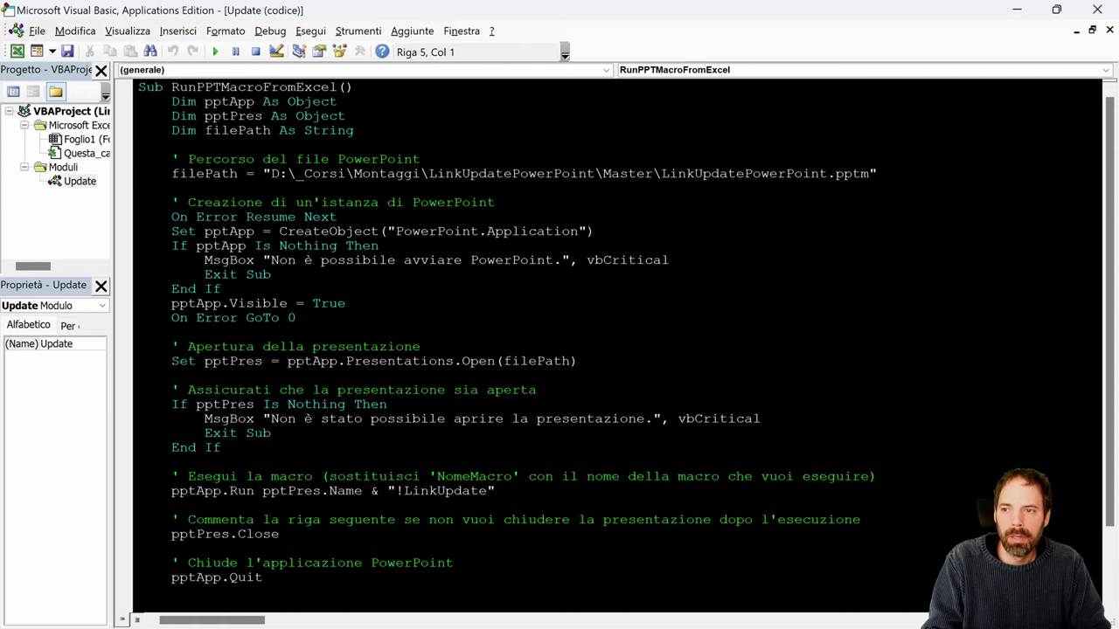
click(1097, 10)
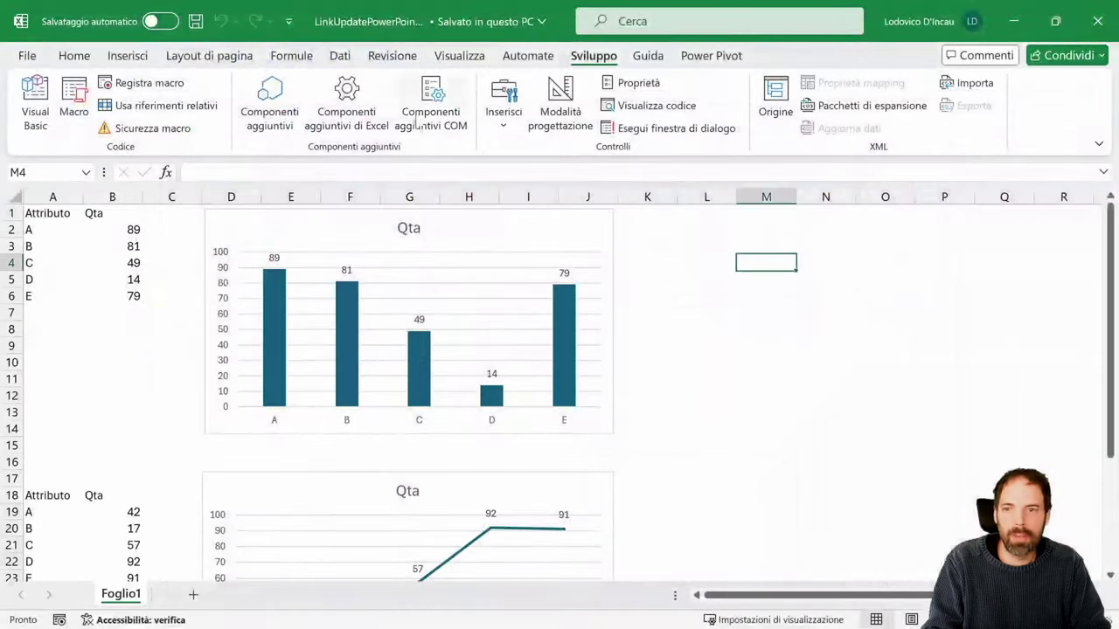
Step: Draw a rounded rectangle near cells L2:M3 and assign it the RunPPTMacroFromExcel macro
click(128, 55)
click(196, 118)
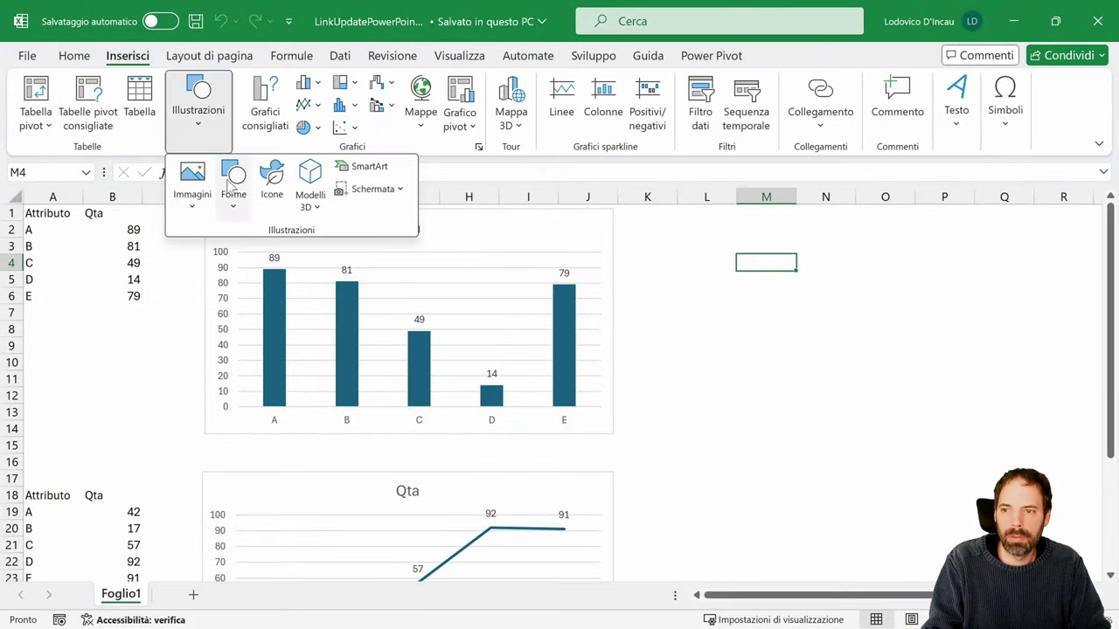
click(235, 200)
click(249, 385)
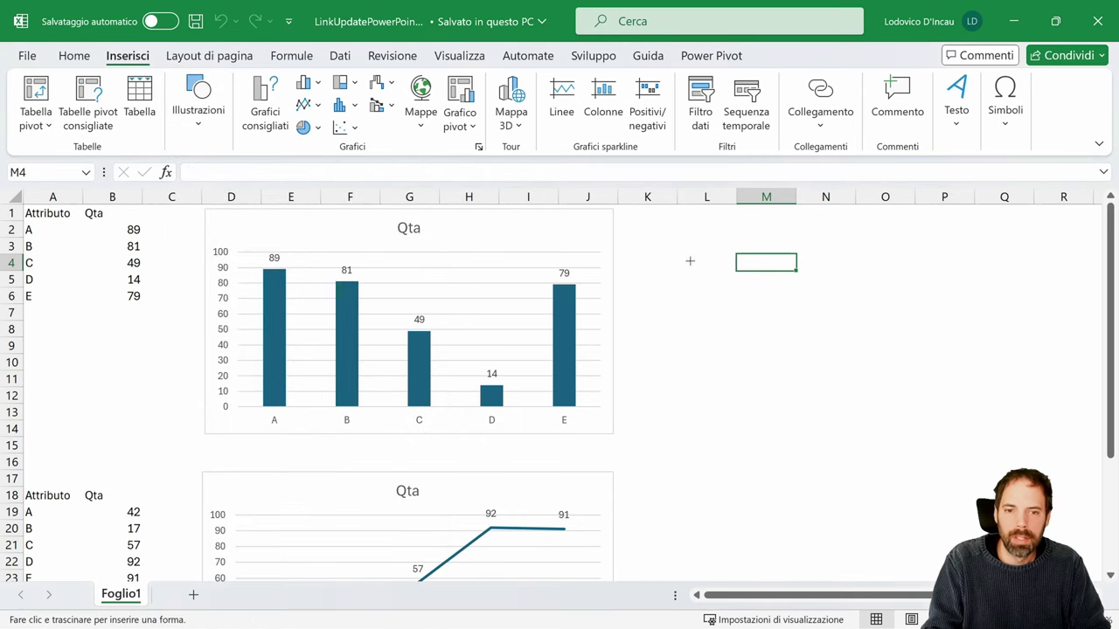
drag(691, 229, 827, 260)
right_click(750, 253)
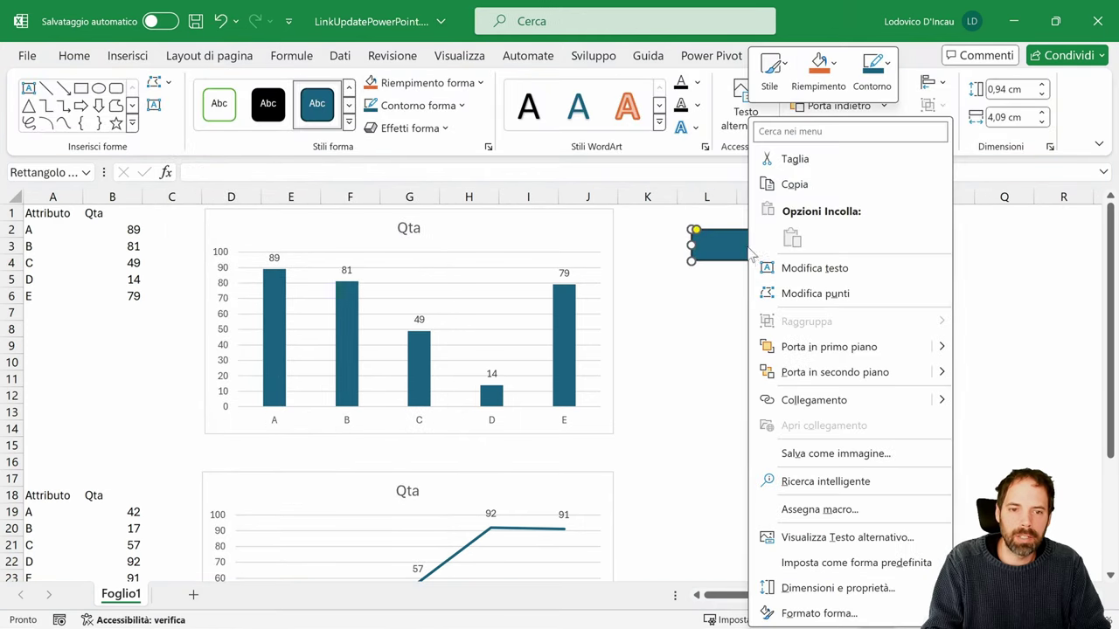
click(822, 509)
click(734, 347)
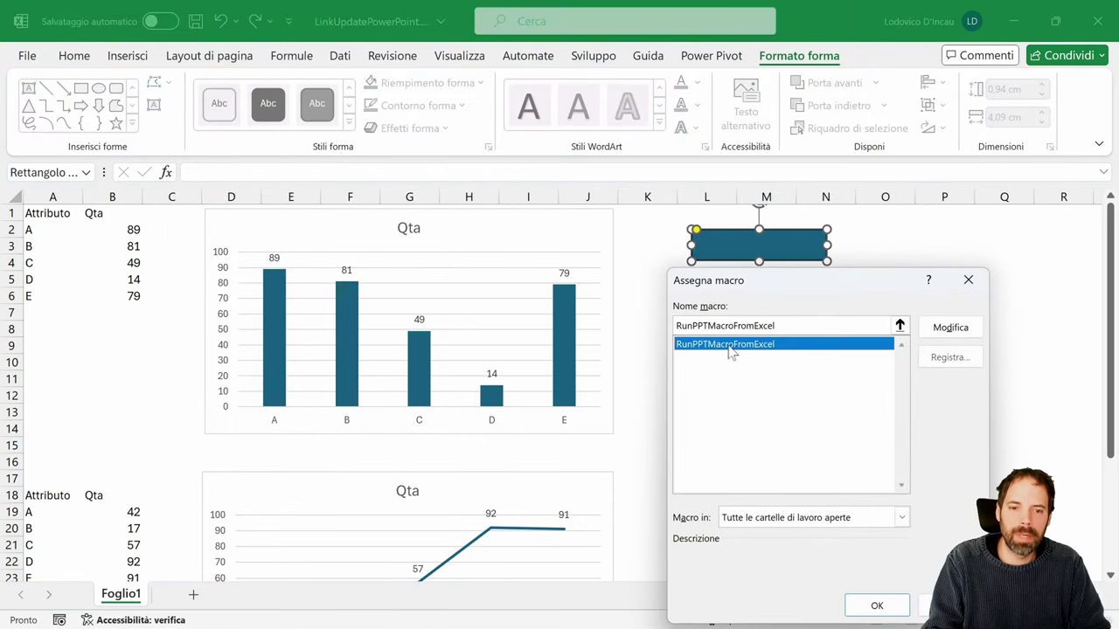
click(877, 606)
click(765, 313)
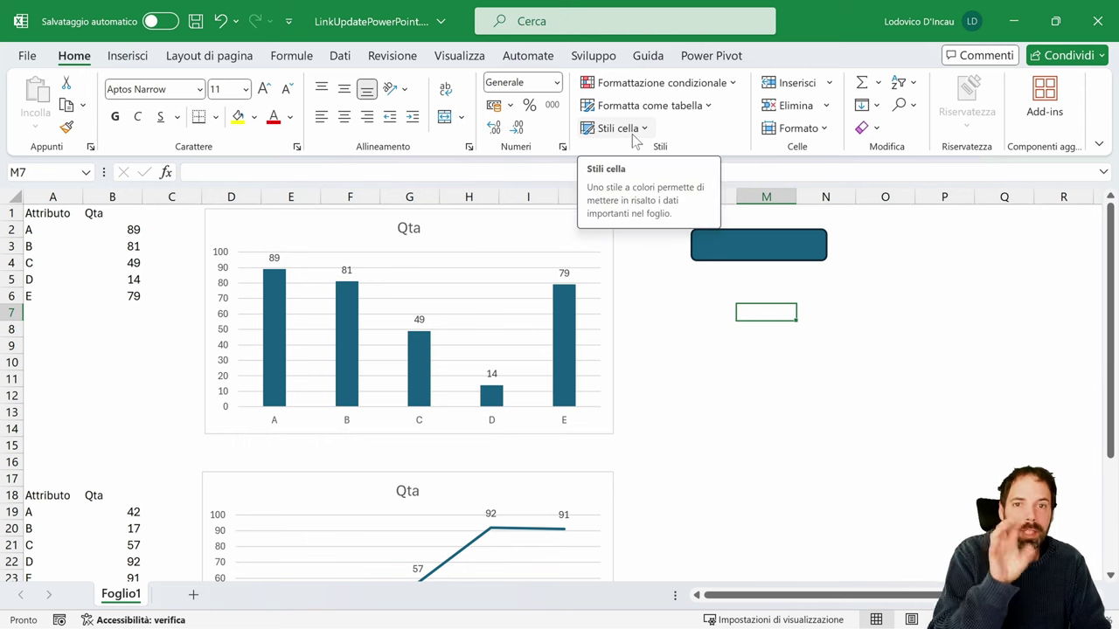
click(593, 55)
click(35, 103)
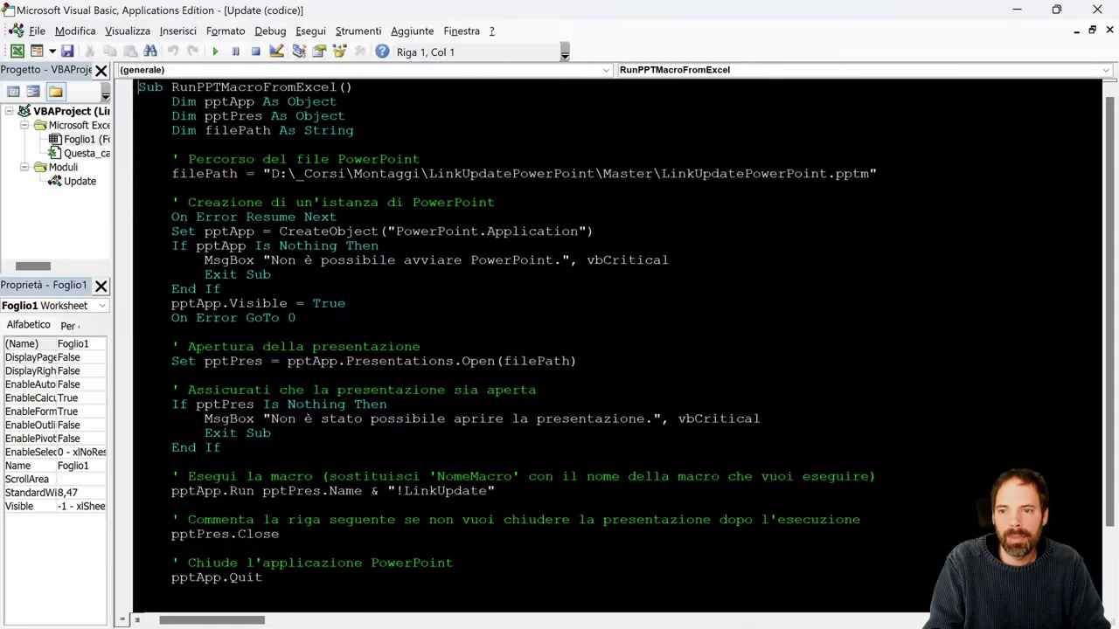
click(354, 173)
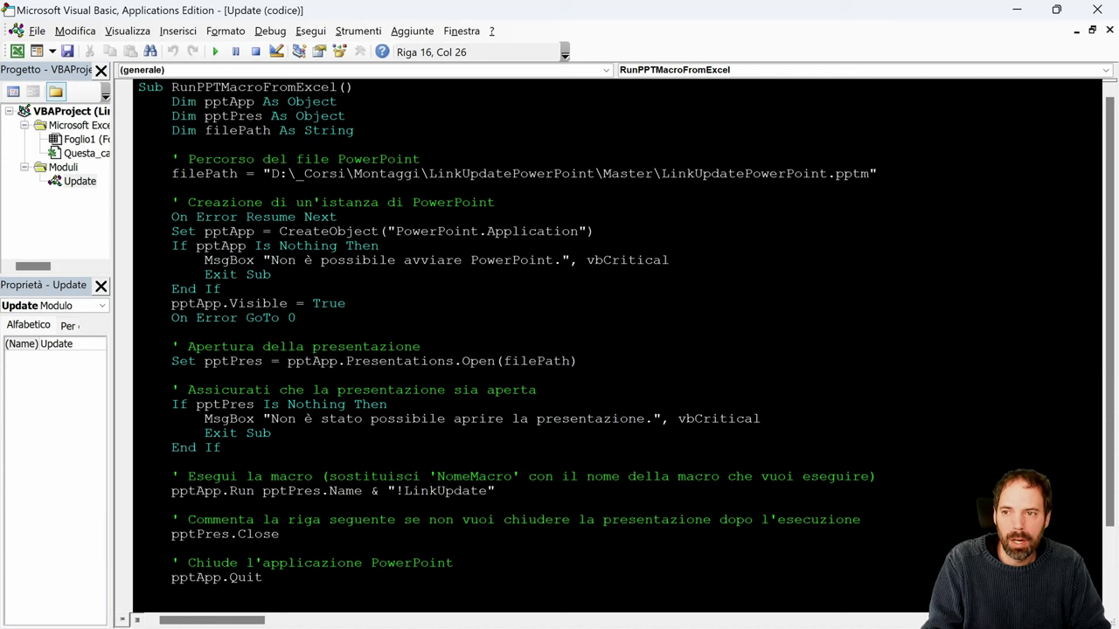
drag(138, 101, 354, 130)
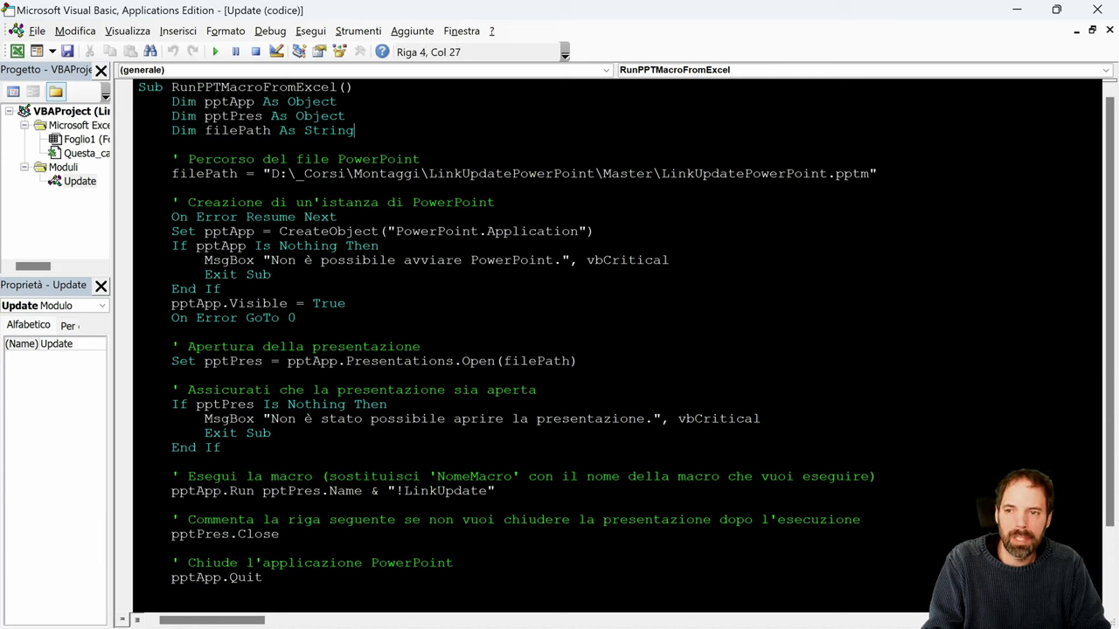
drag(355, 130, 141, 98)
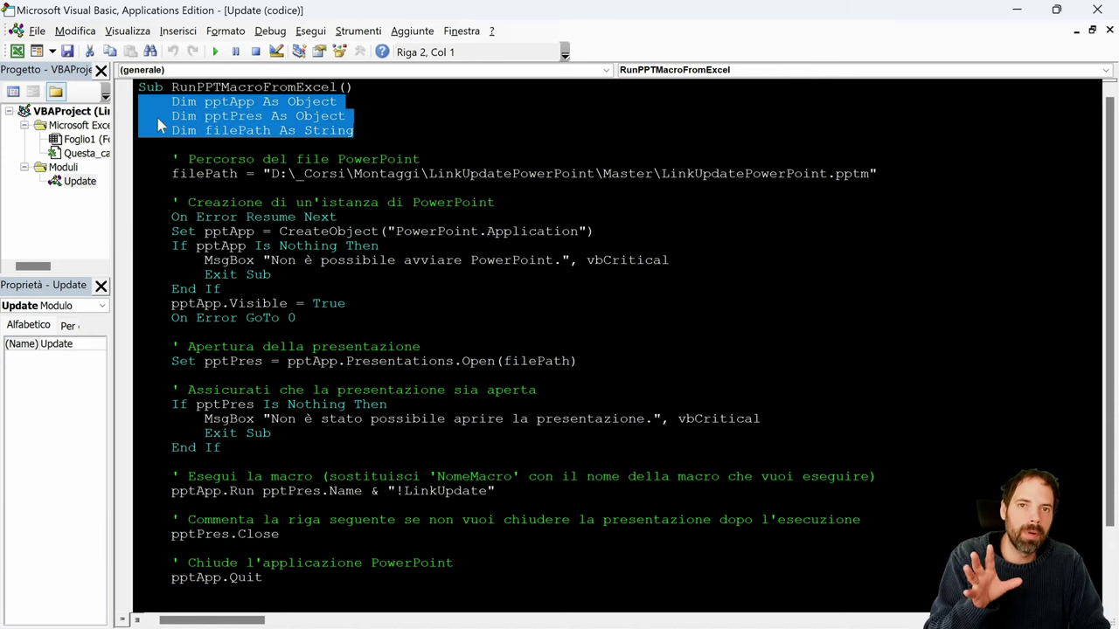
click(432, 130)
double_click(210, 173)
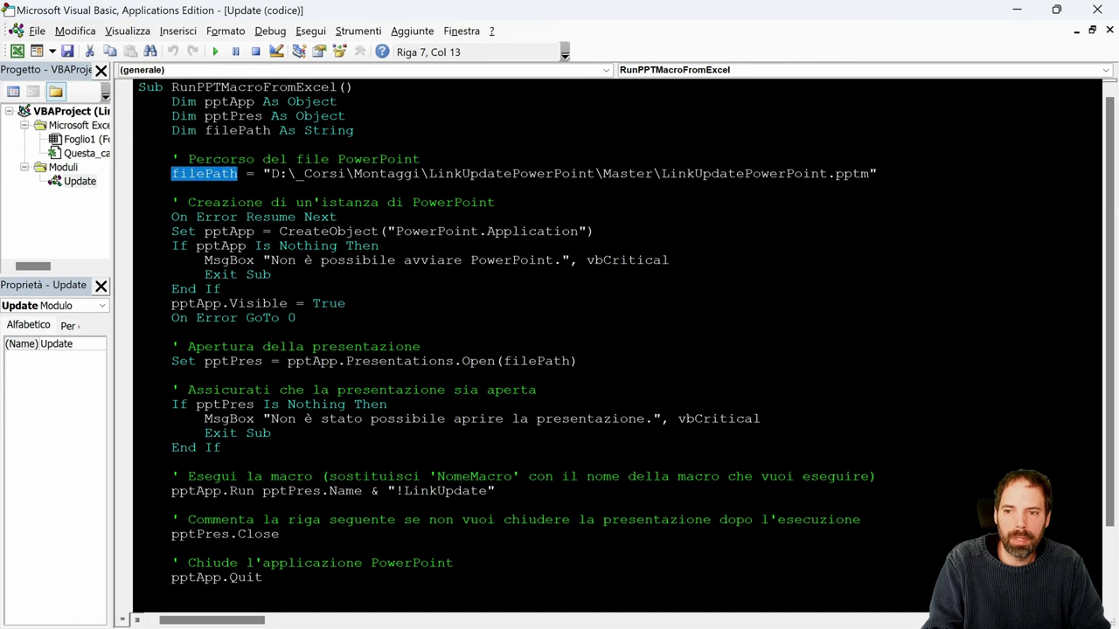
drag(271, 173, 660, 173)
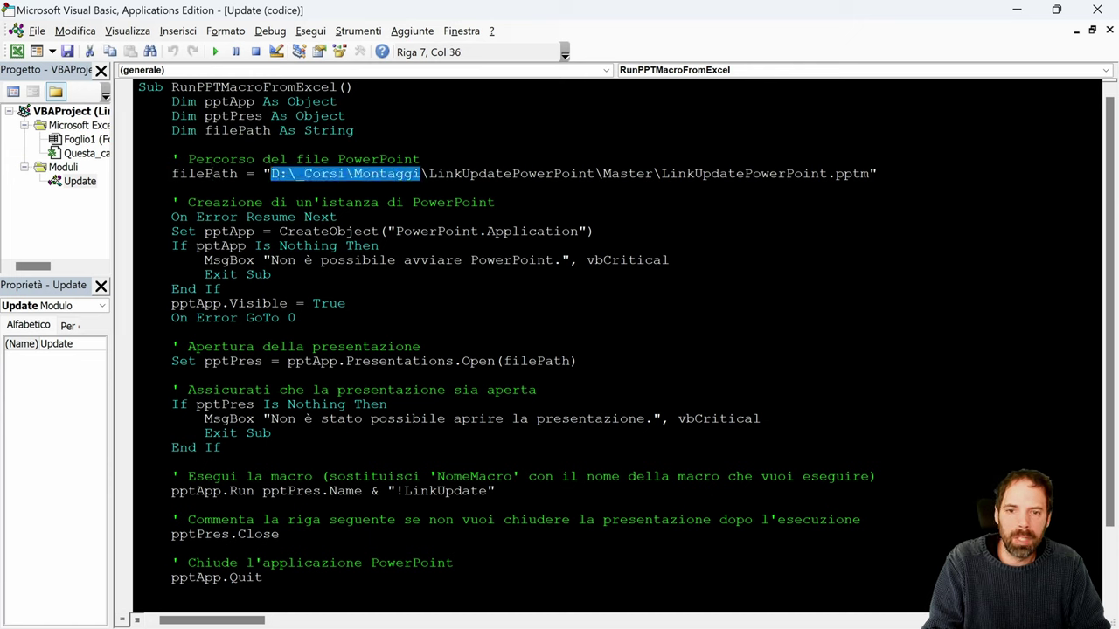
double_click(612, 174)
drag(869, 173, 654, 173)
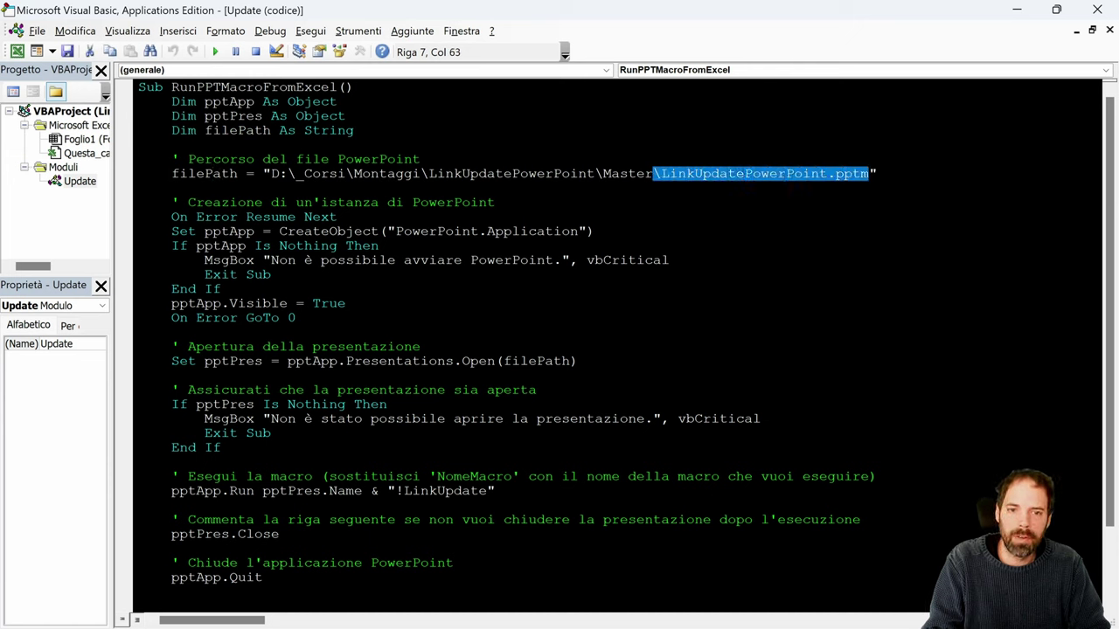
click(221, 260)
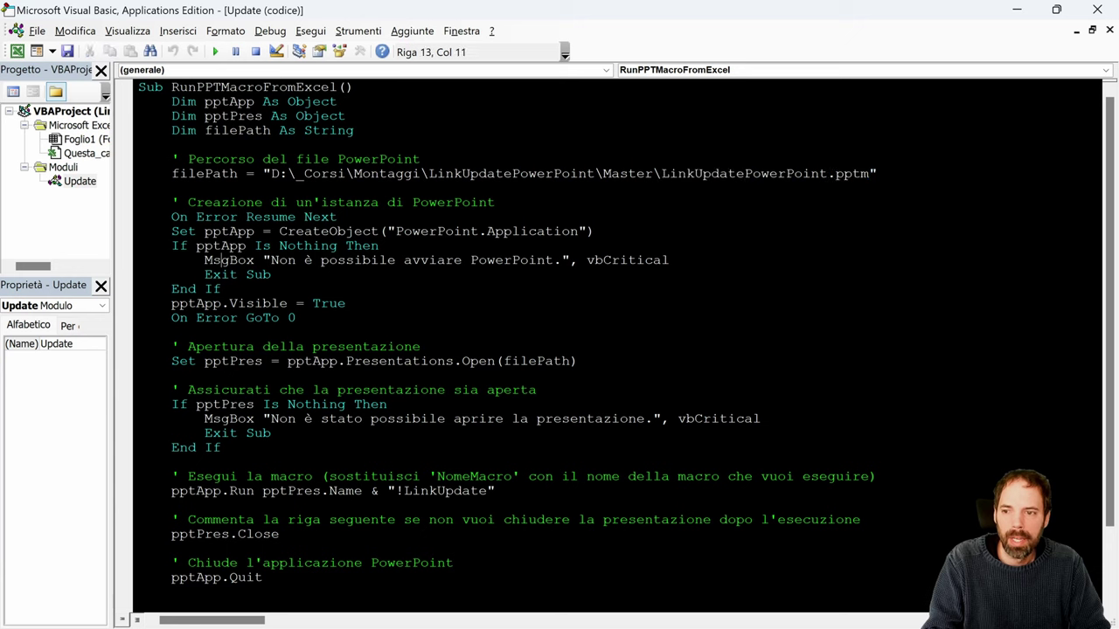
drag(138, 201, 301, 317)
click(297, 317)
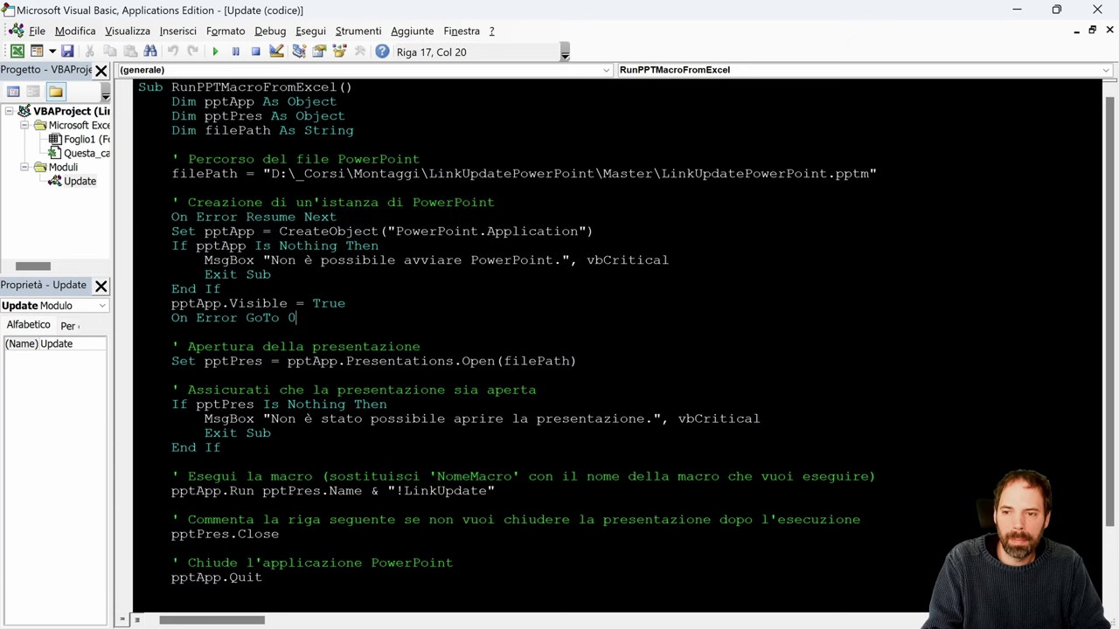
double_click(228, 231)
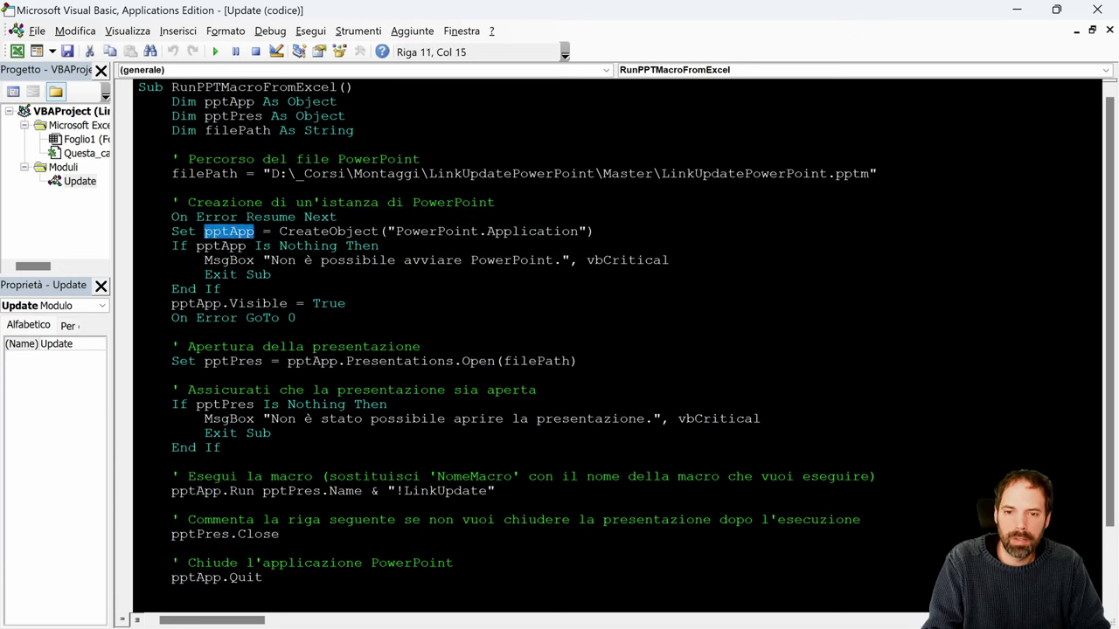
drag(594, 231, 297, 217)
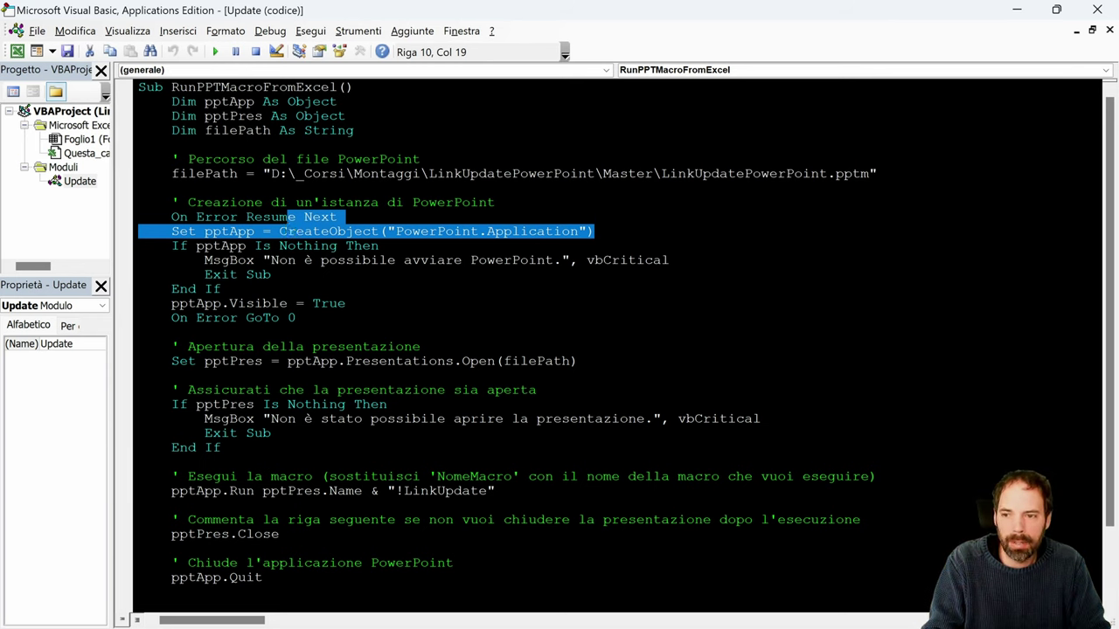
drag(271, 275, 145, 246)
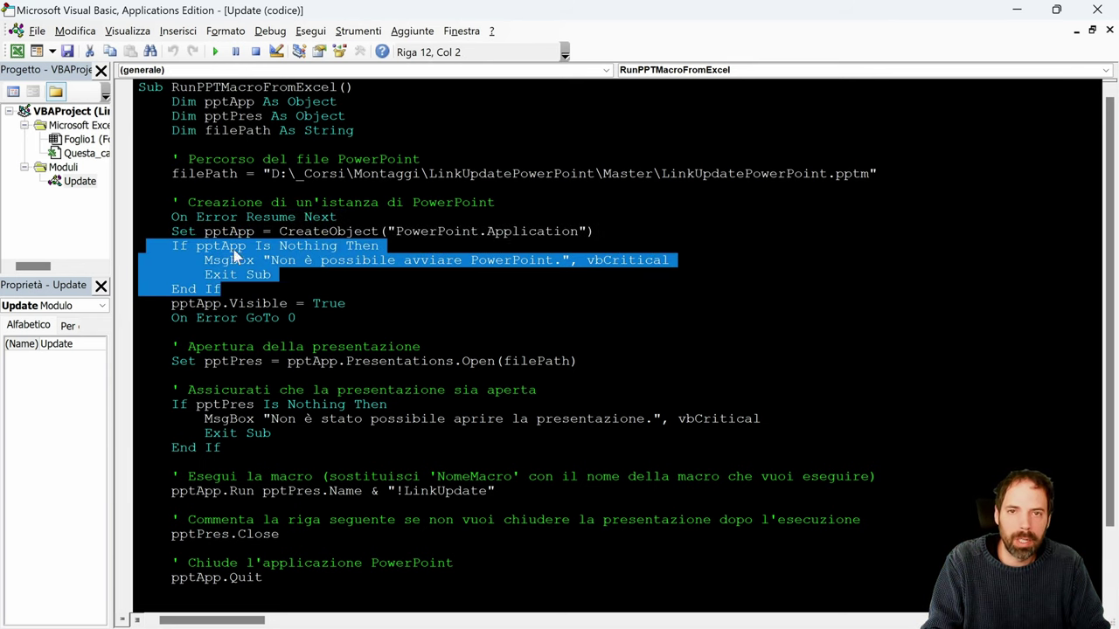
drag(271, 274, 287, 259)
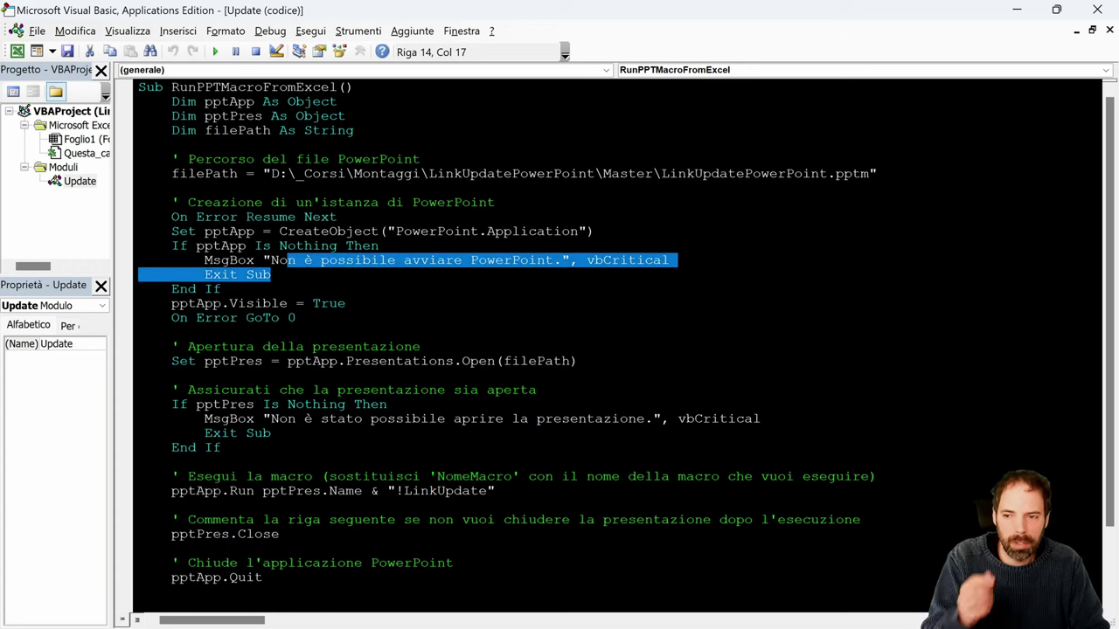
click(222, 288)
drag(221, 289, 131, 248)
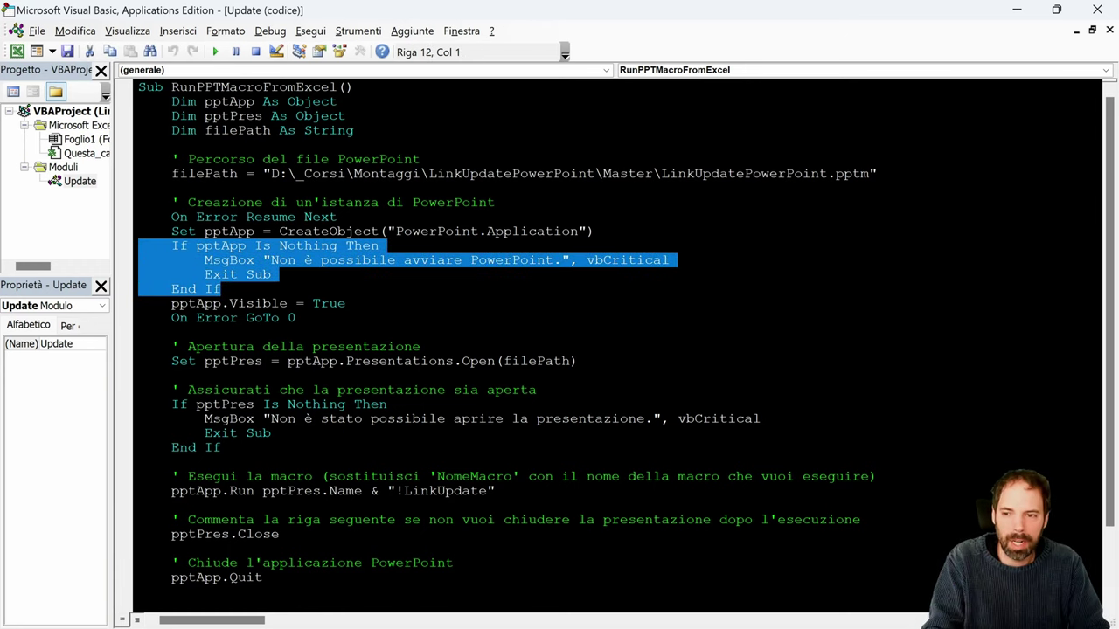
drag(166, 304, 345, 303)
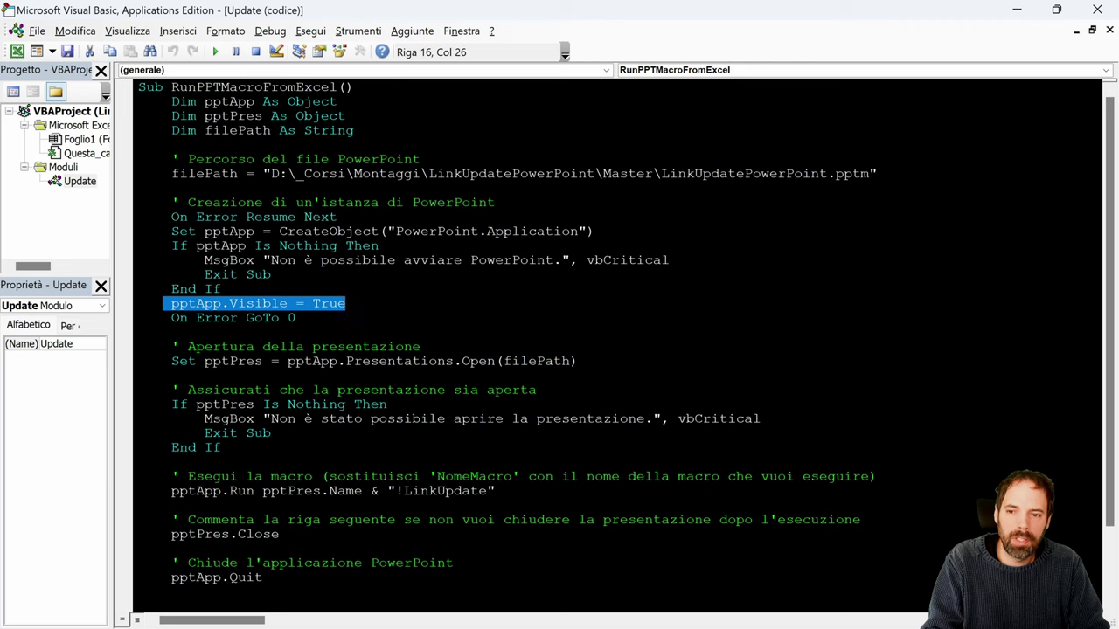
click(346, 304)
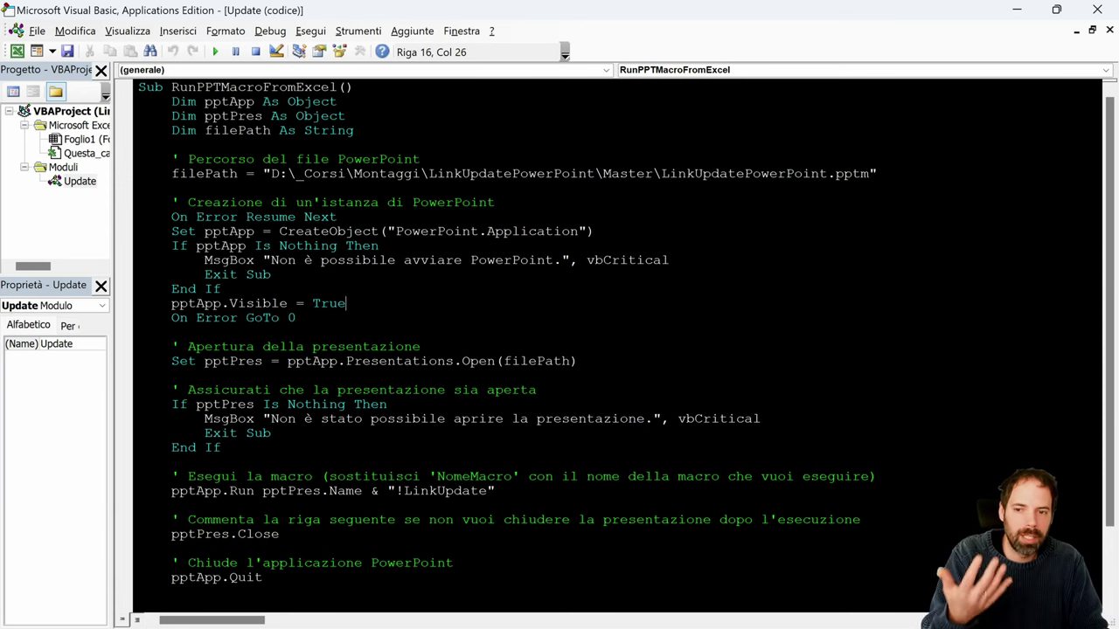
key(shift+Left)
key(shift+Left)
key(shift+Left)
key(shift+Left)
key(shift+Left)
key(shift+Left)
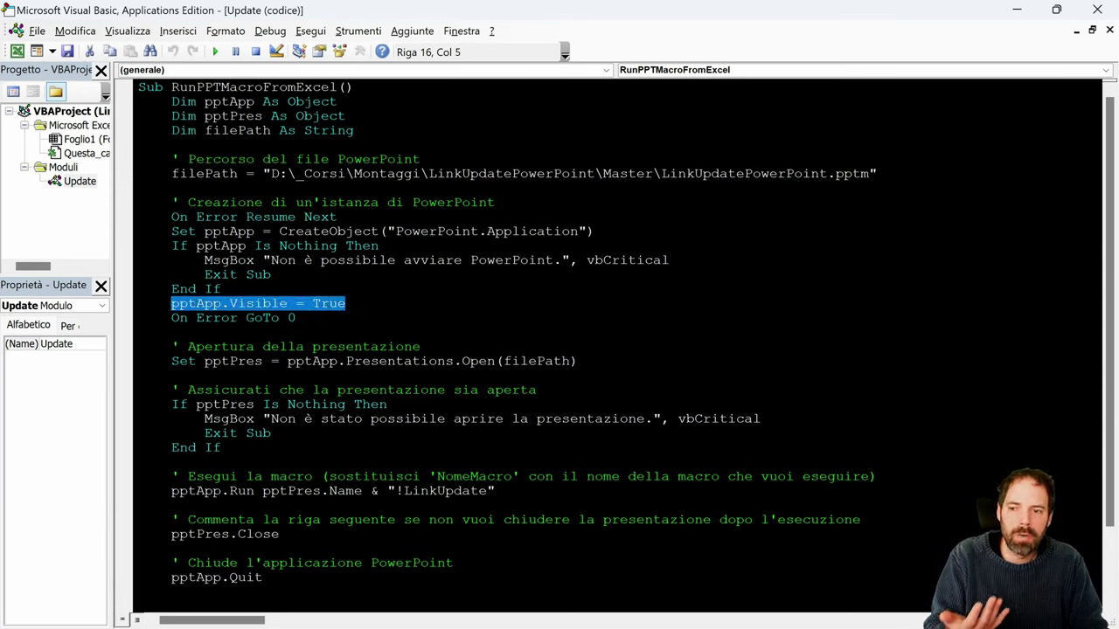
double_click(329, 303)
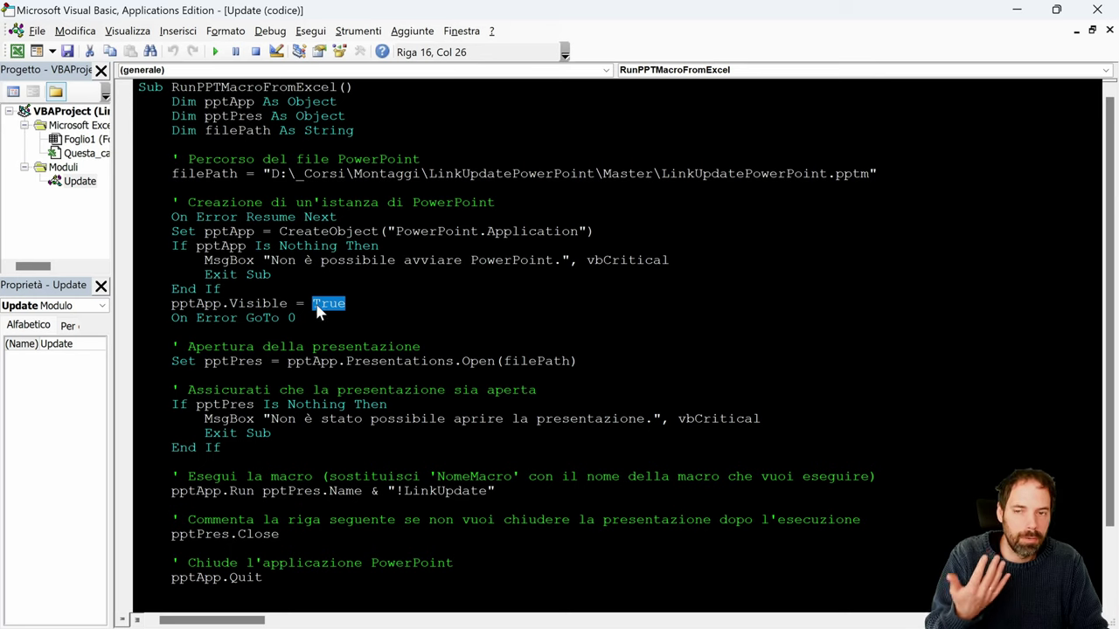
click(288, 317)
drag(297, 318, 229, 317)
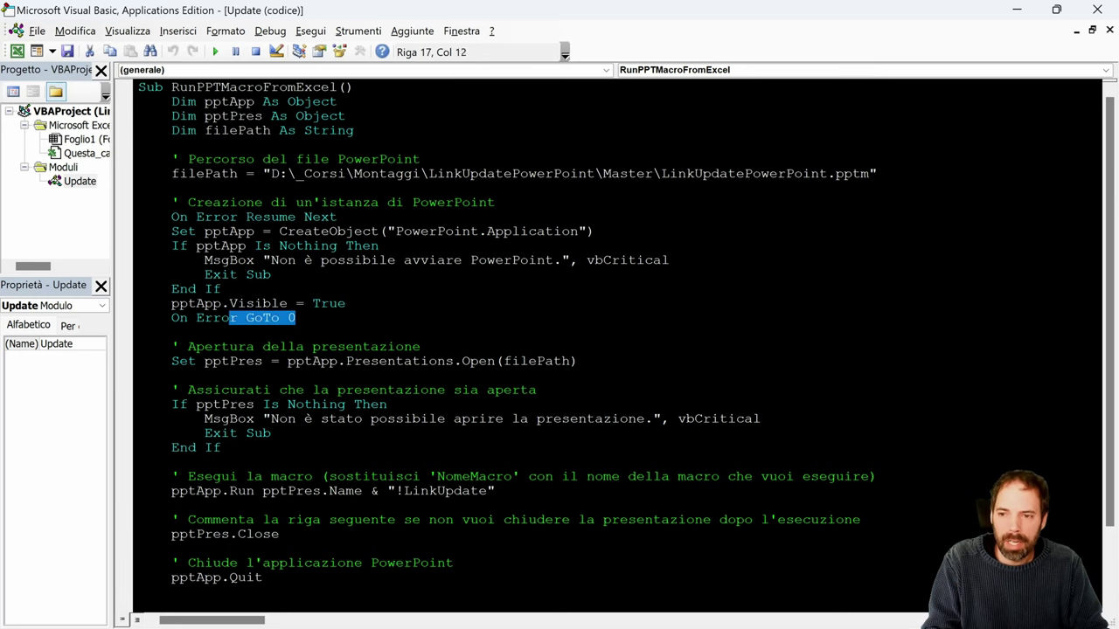
click(273, 231)
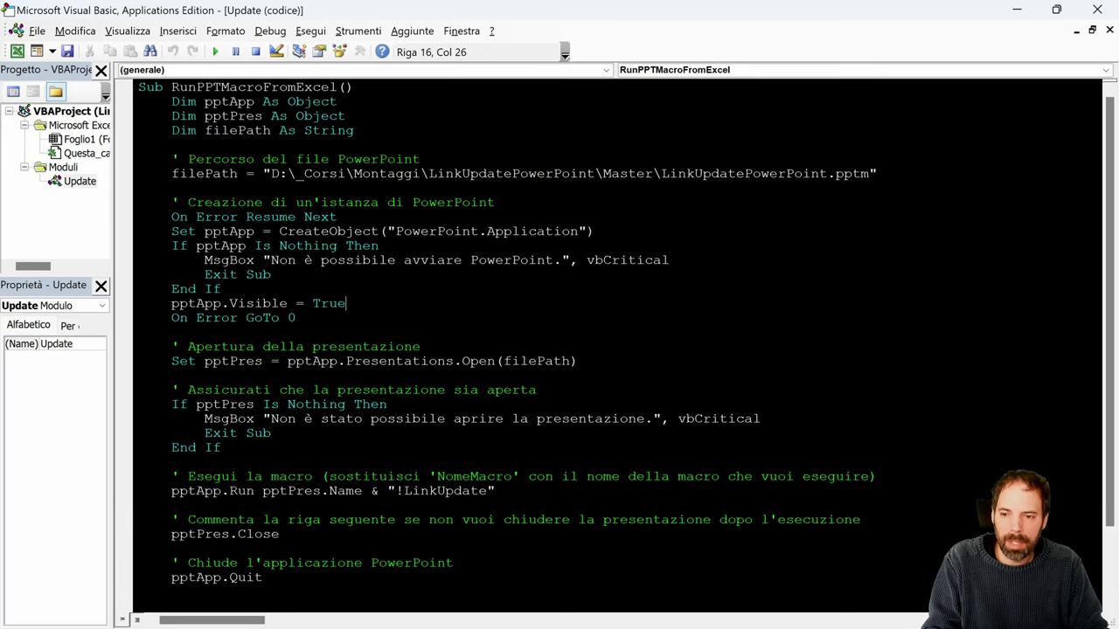
scroll(627, 341, down, 1)
double_click(224, 317)
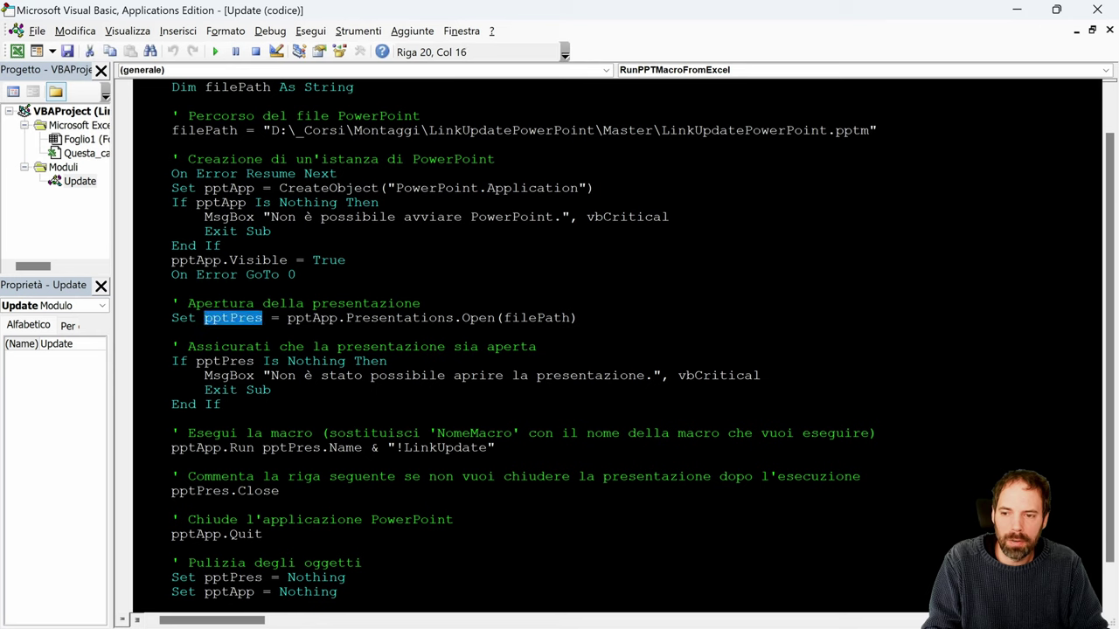
click(292, 318)
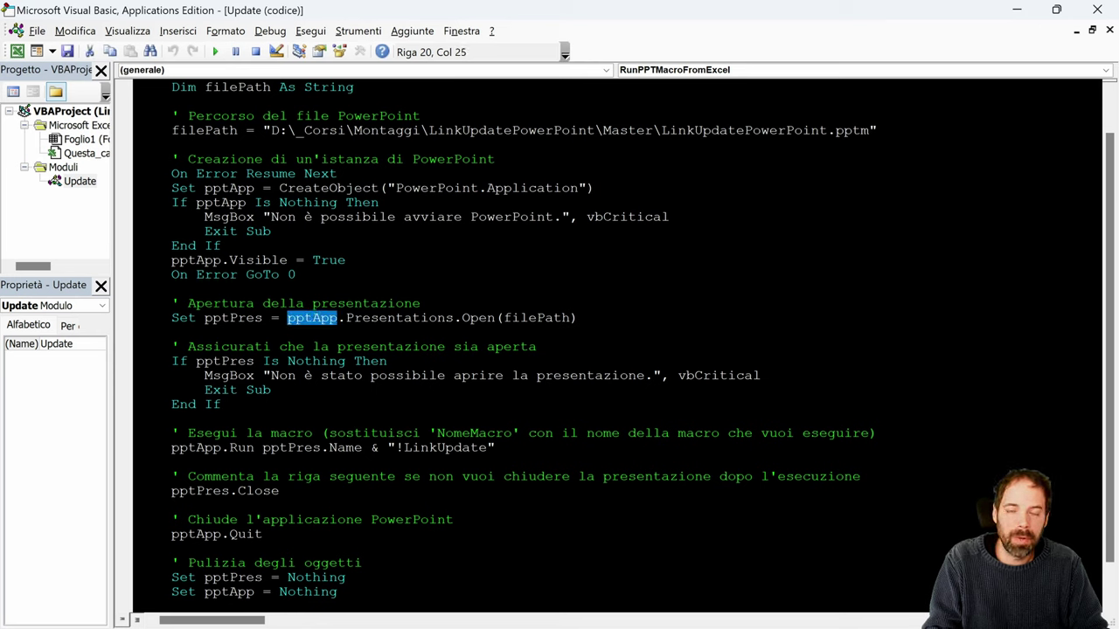
drag(338, 317, 495, 317)
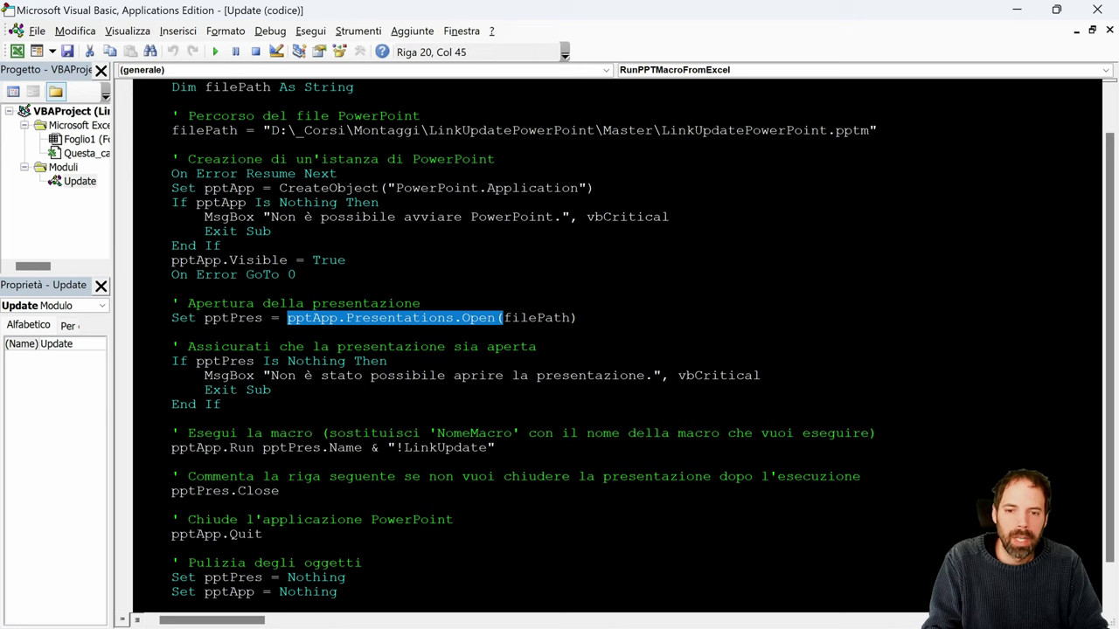
double_click(536, 317)
drag(877, 130, 271, 130)
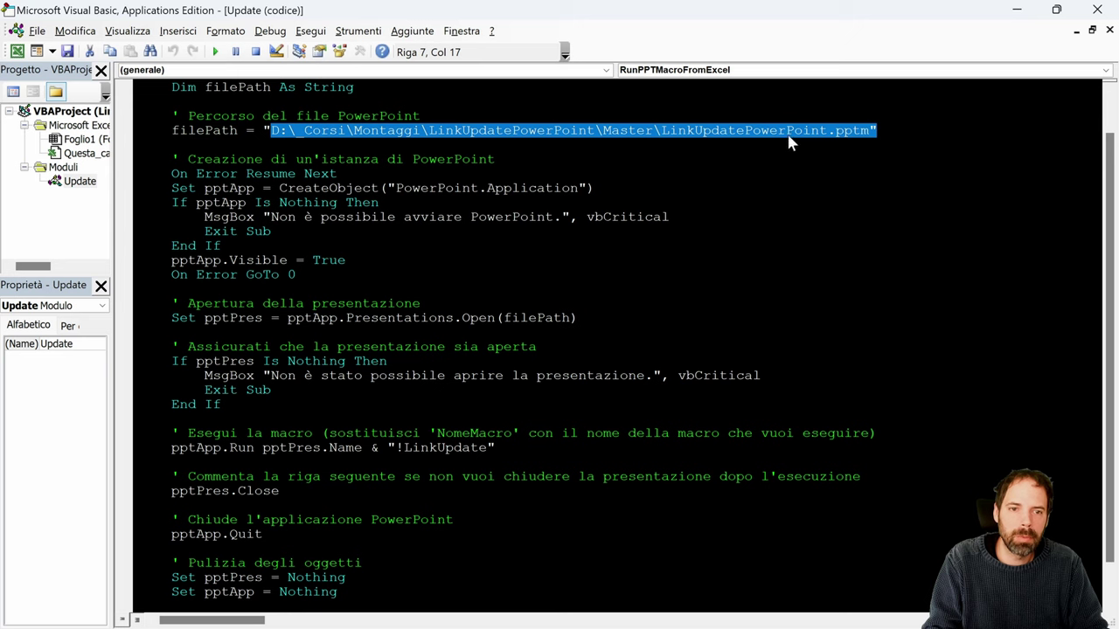
double_click(518, 318)
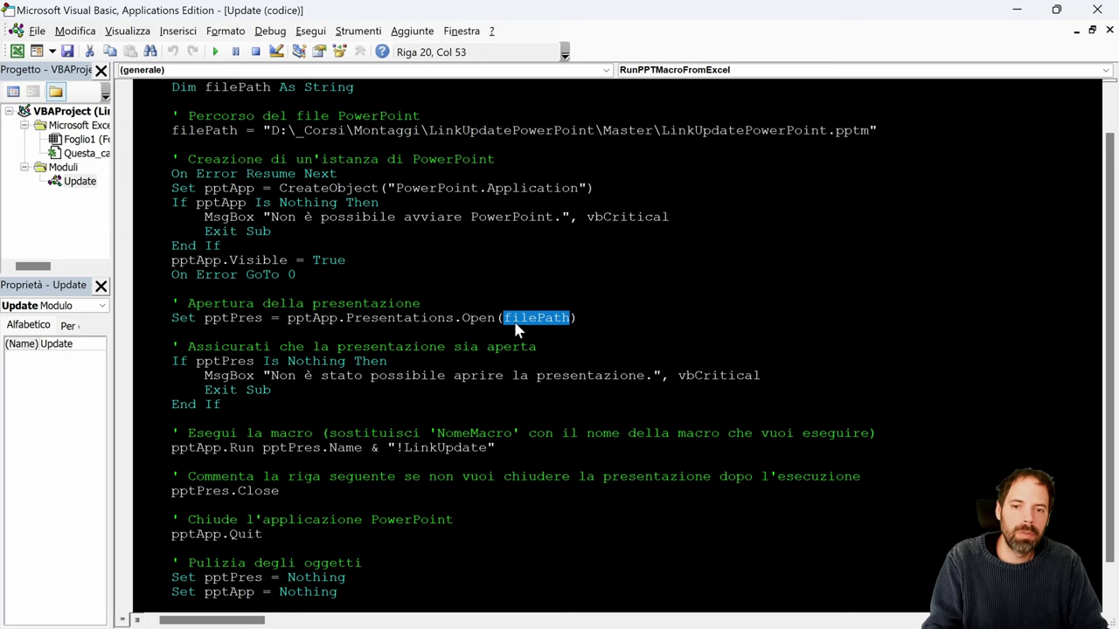
click(877, 130)
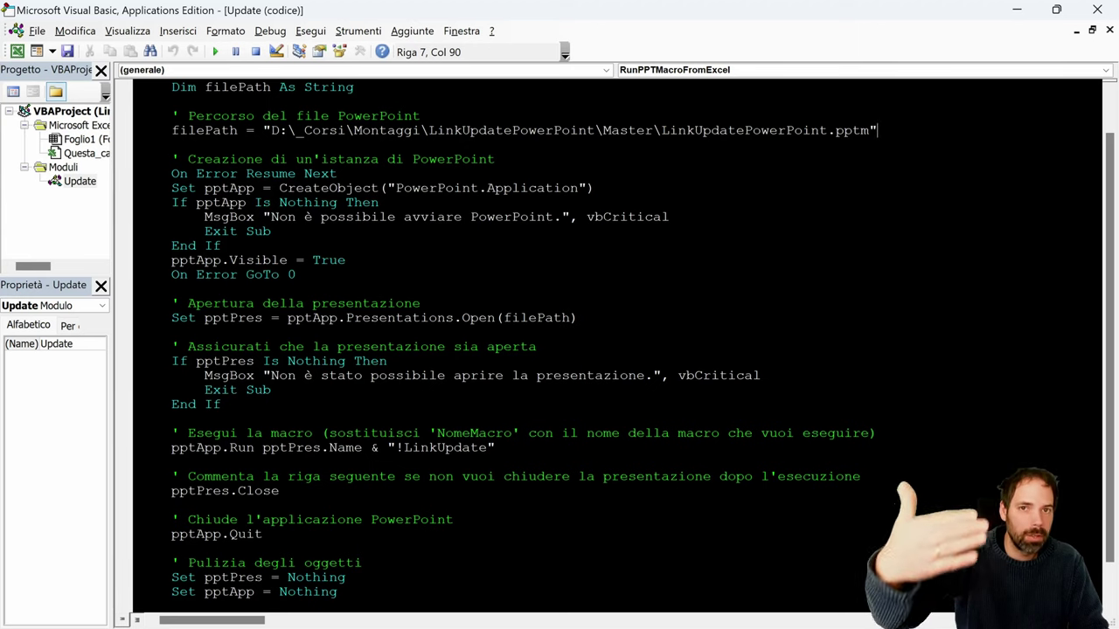
scroll(627, 354, down, 1)
click(272, 346)
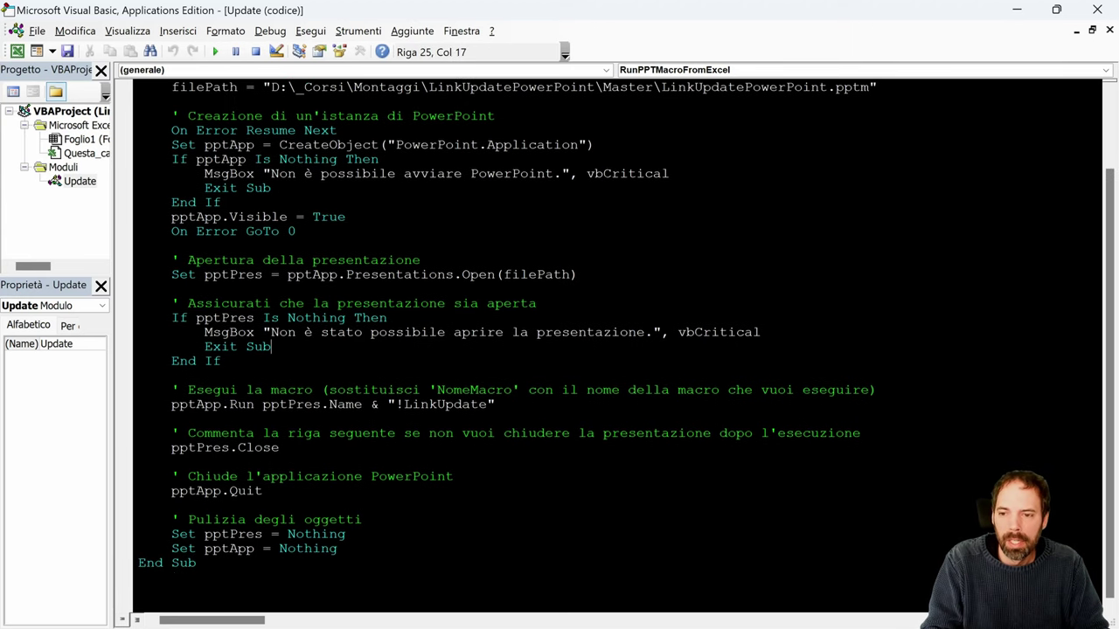
drag(138, 317, 221, 361)
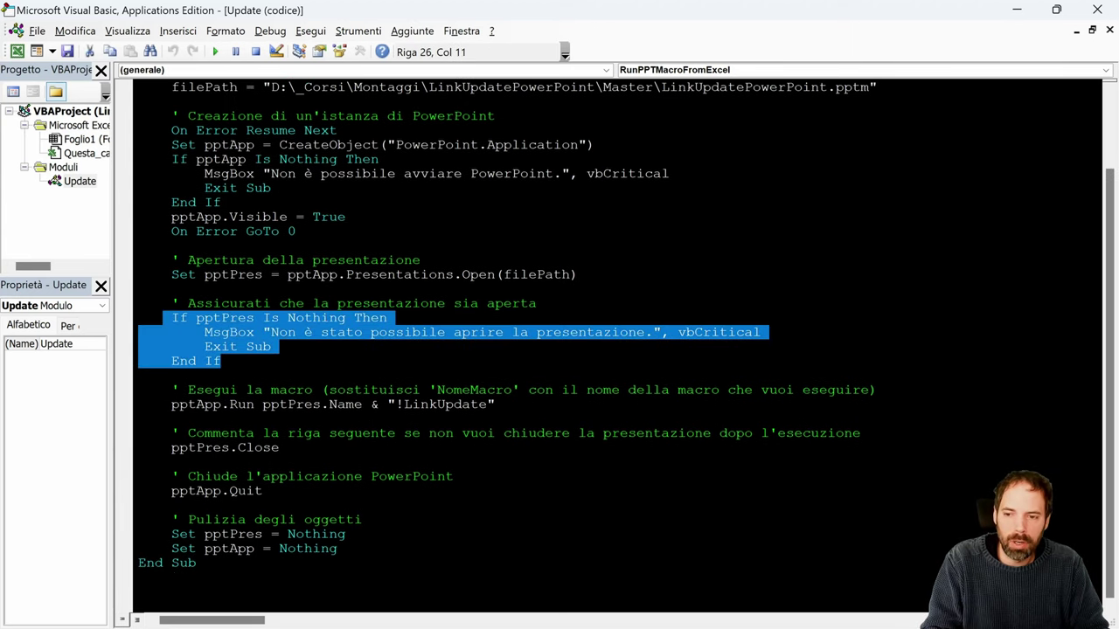
click(221, 361)
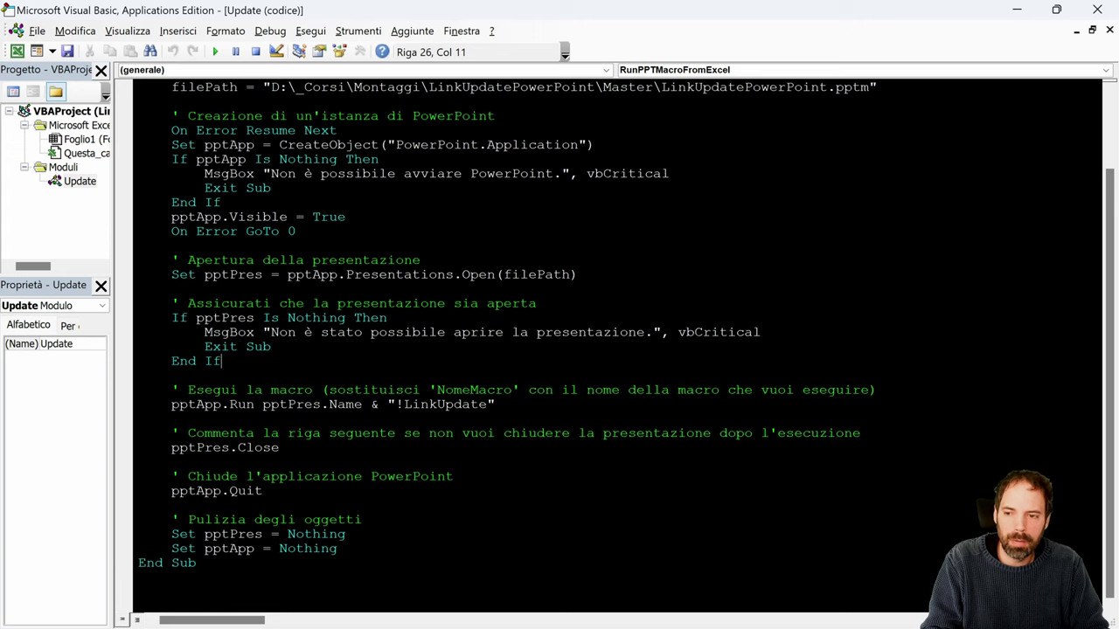
drag(221, 362, 138, 317)
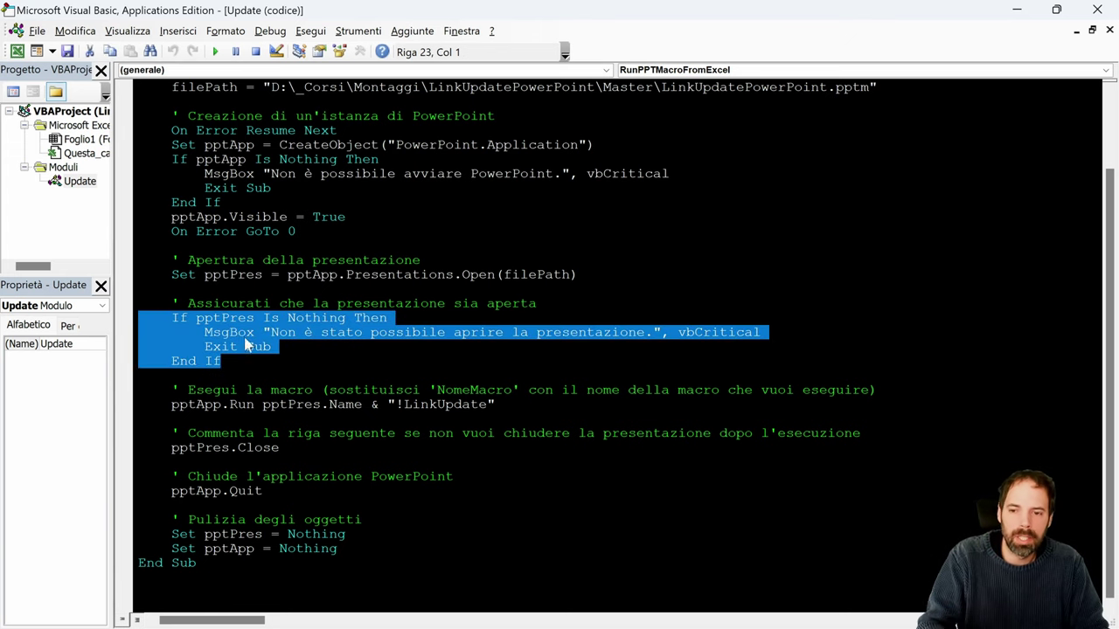
click(272, 346)
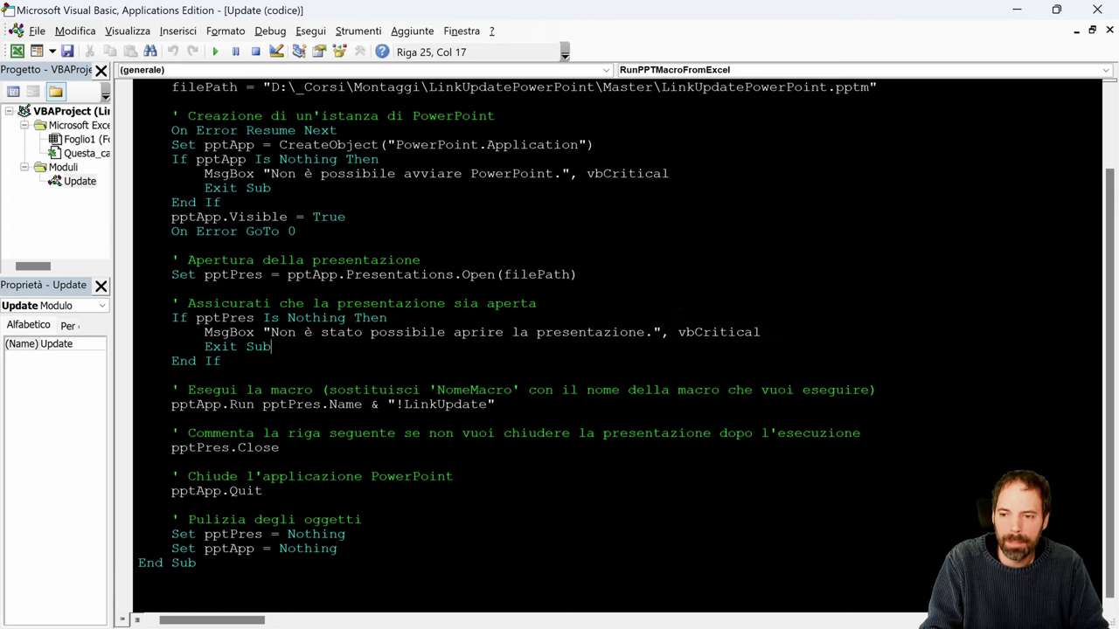
click(188, 404)
drag(171, 404, 495, 404)
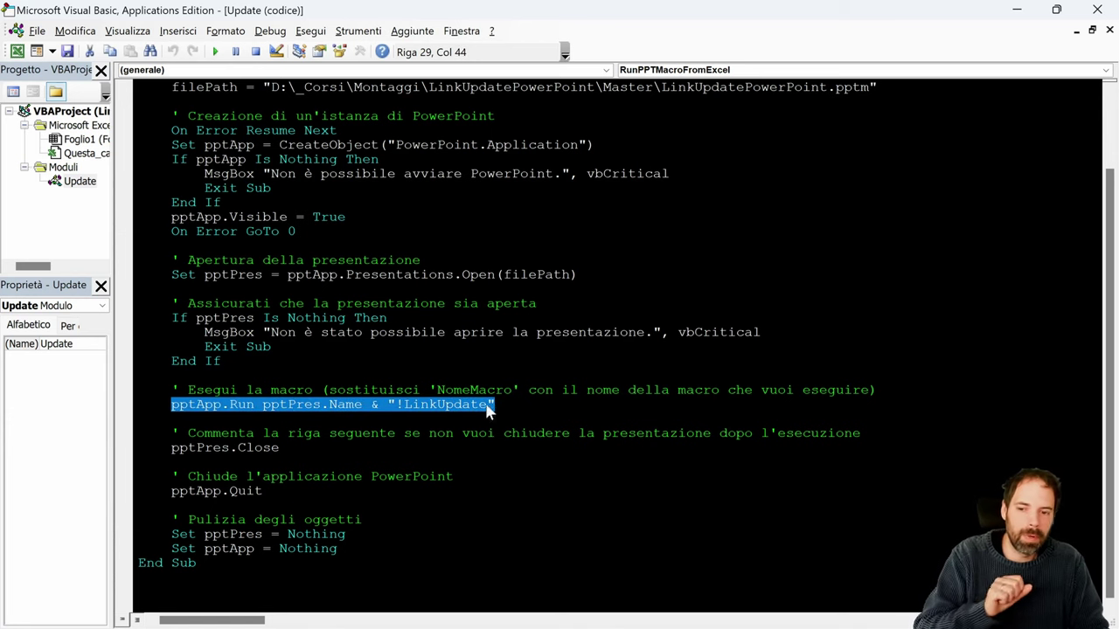
click(140, 418)
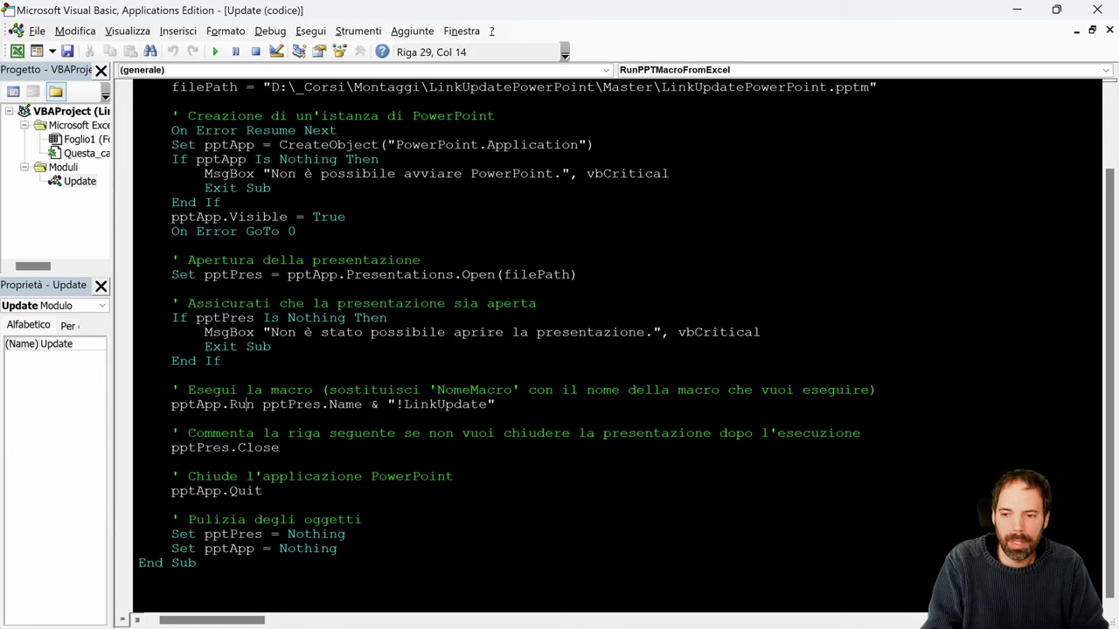
double_click(242, 404)
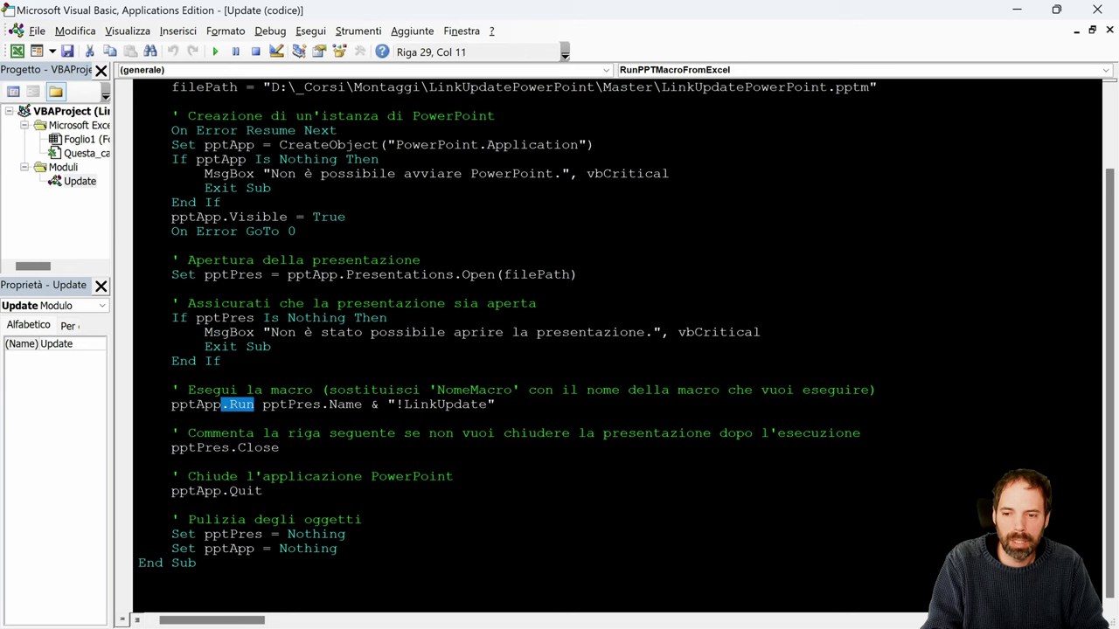
double_click(345, 404)
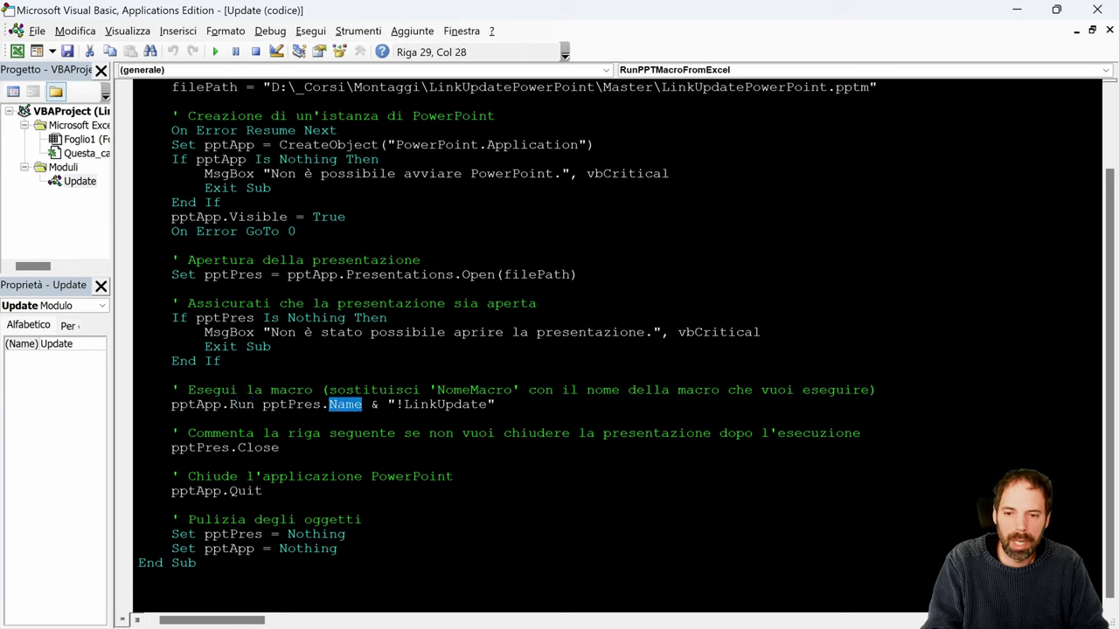
click(387, 404)
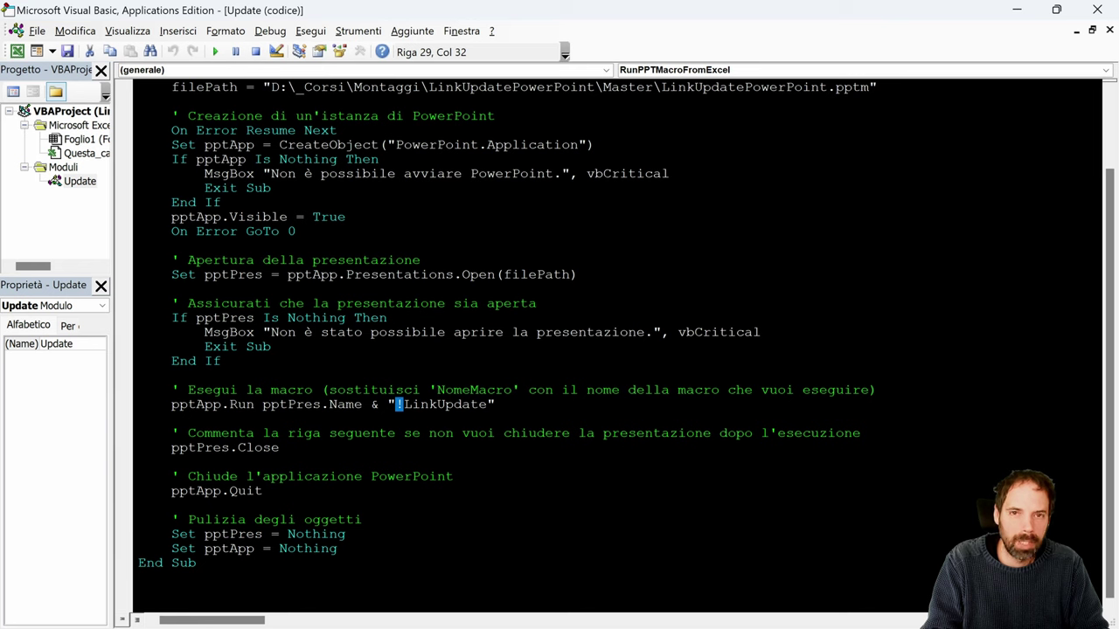
key(ctrl+shift+Right)
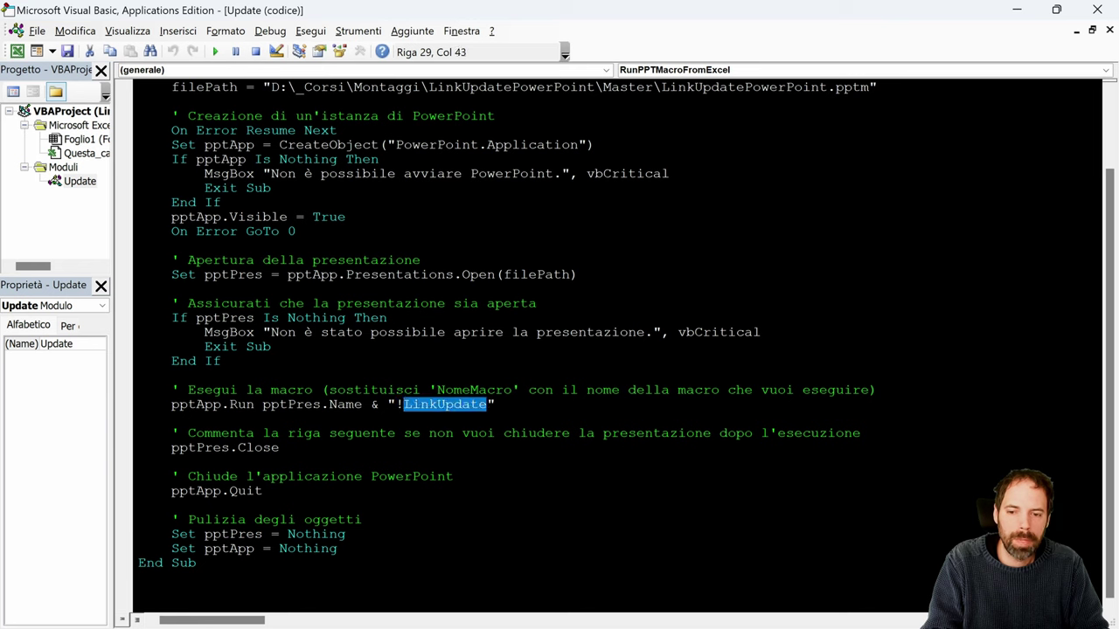
key(Right)
Step: Reopen LinkUpdatePowerPoint.pptm, check its LinkUpdate macro code, then close PowerPoint
mouse_move(579, 608)
click(536, 522)
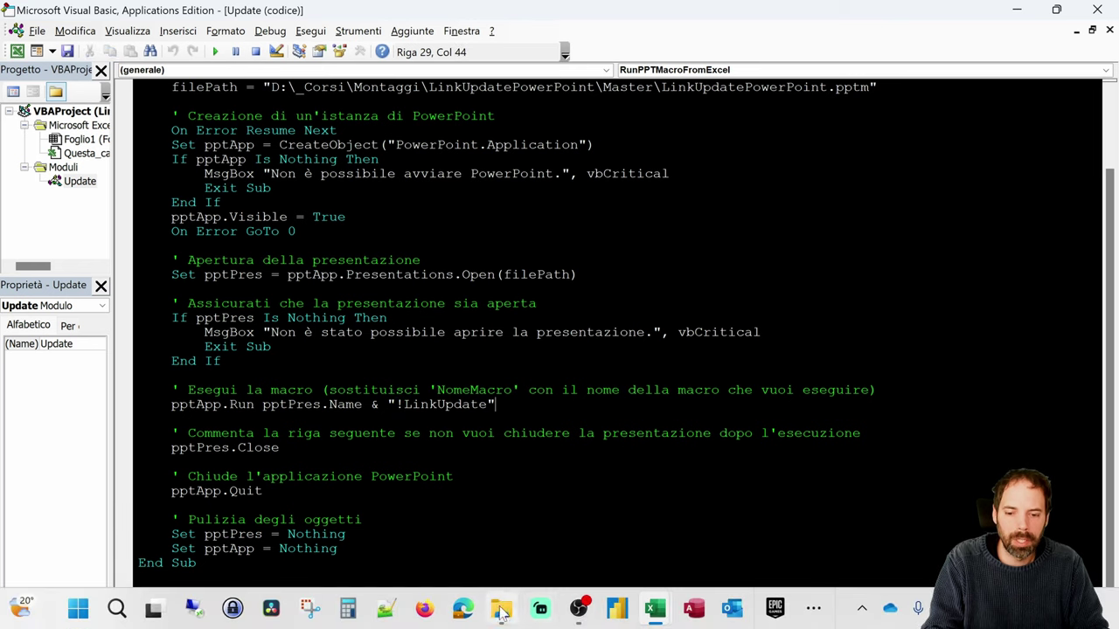
double_click(292, 157)
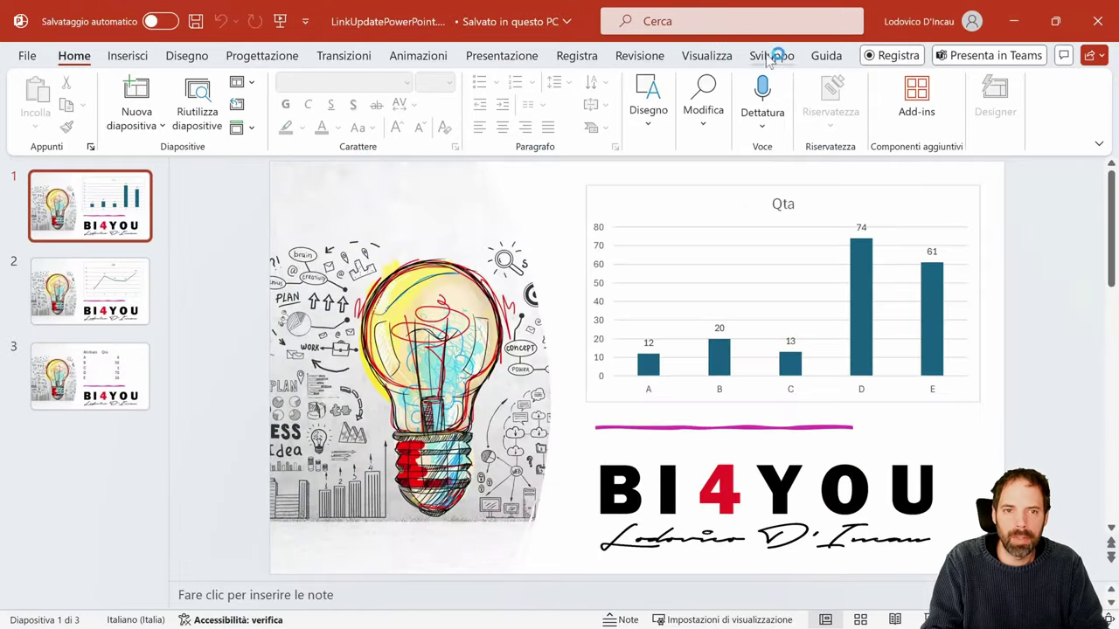
click(772, 55)
click(35, 101)
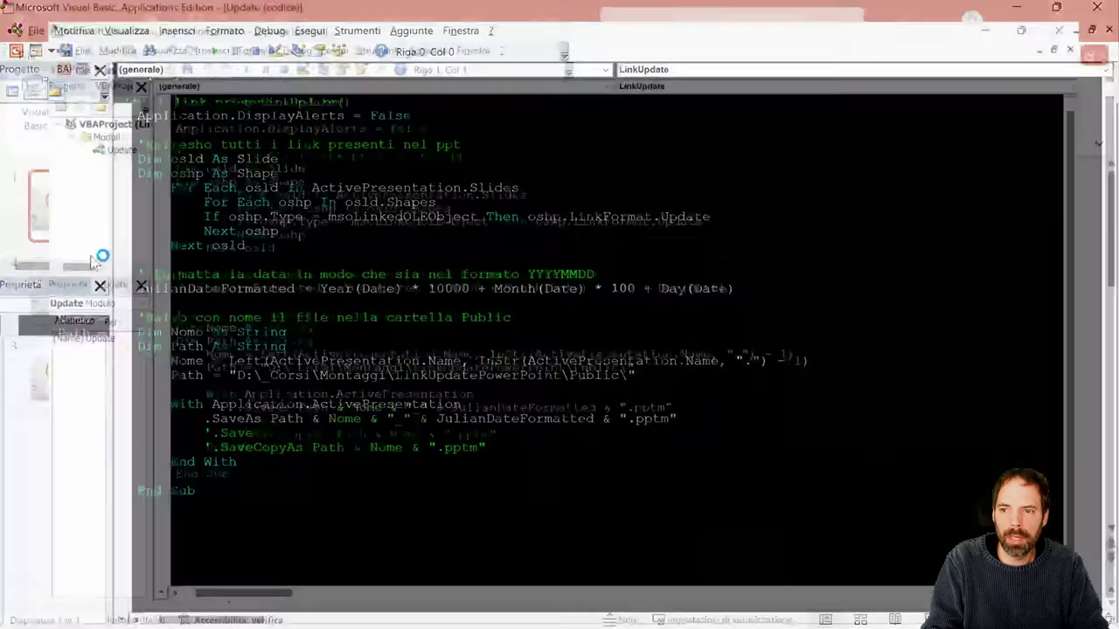
double_click(270, 86)
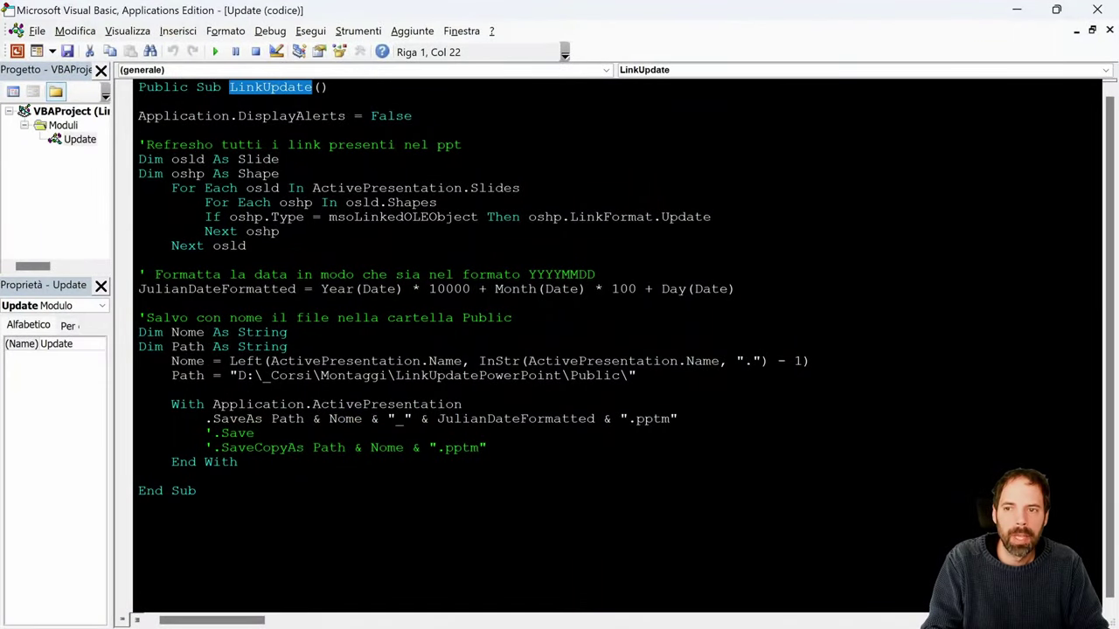
click(1097, 10)
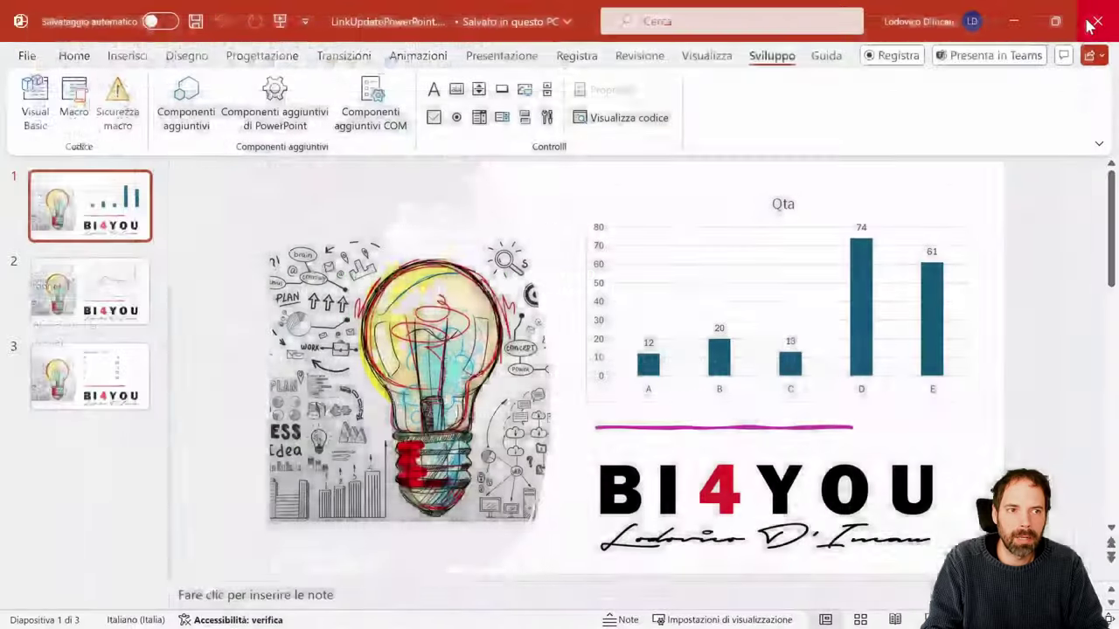
Step: Return to Excel's Visual Basic window and highlight the macro name in the Run call
mouse_move(655, 626)
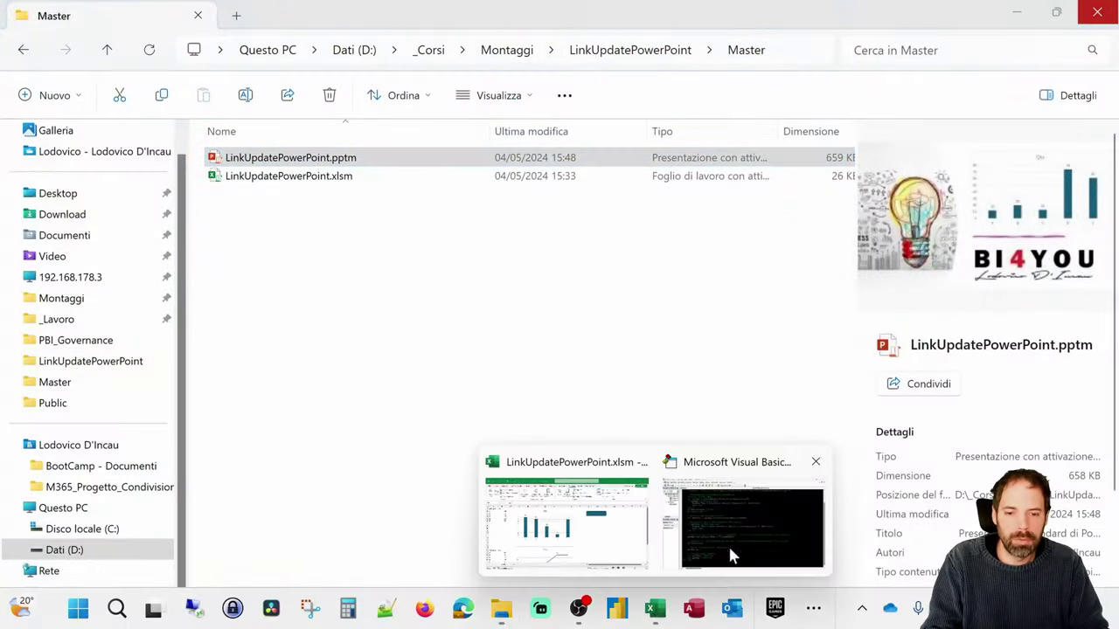
click(729, 554)
double_click(408, 407)
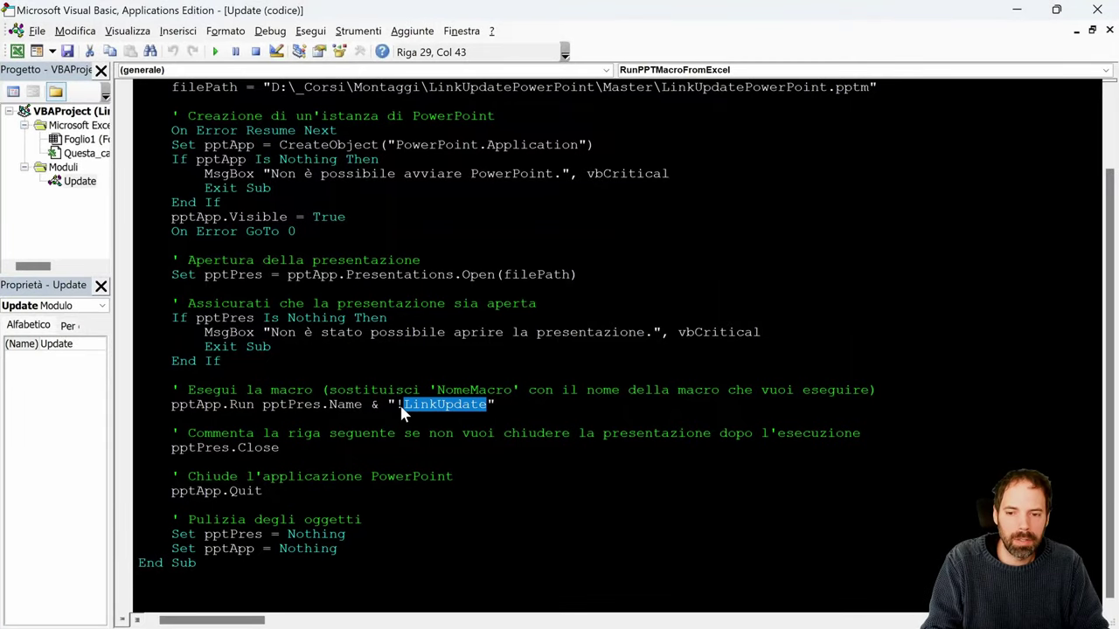
Step: Highlight the lines that run LinkUpdate and close the presentation
key(Left)
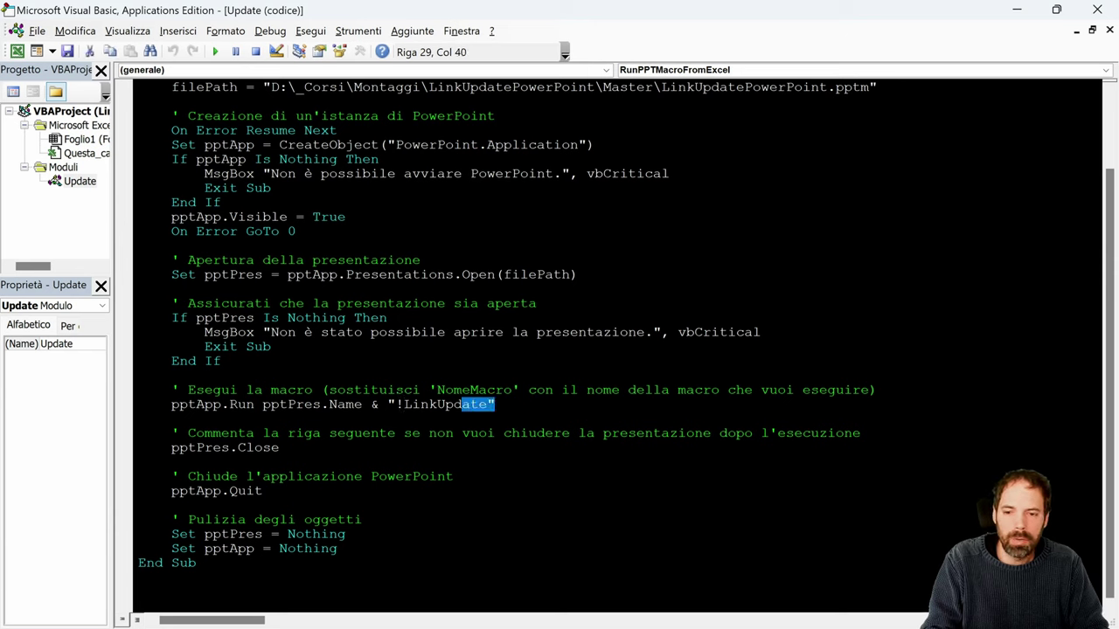
drag(495, 405, 155, 405)
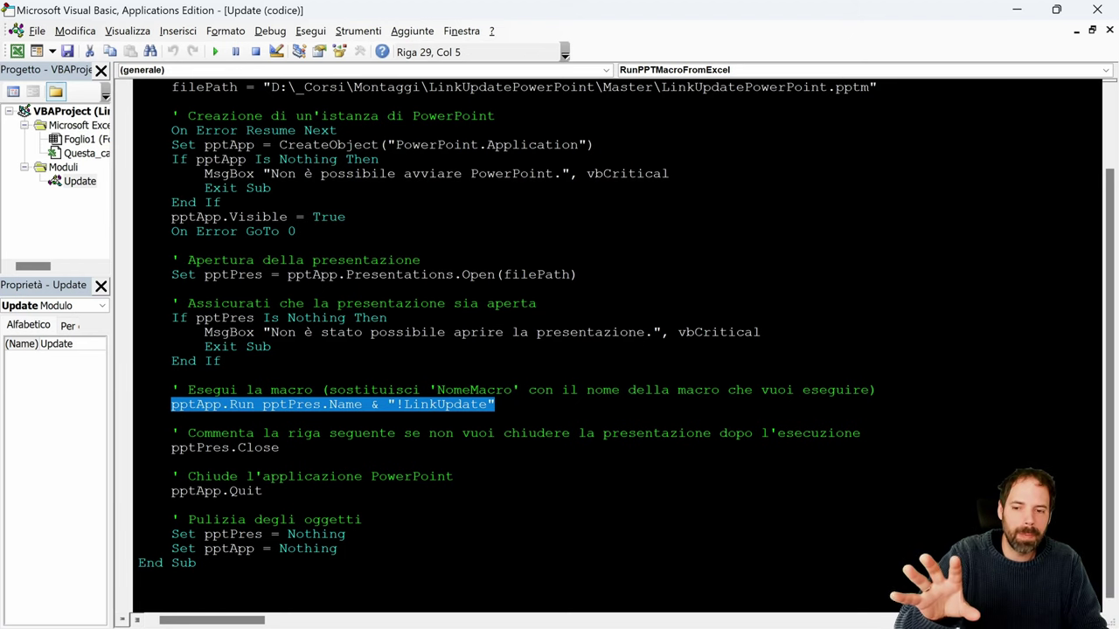
click(139, 419)
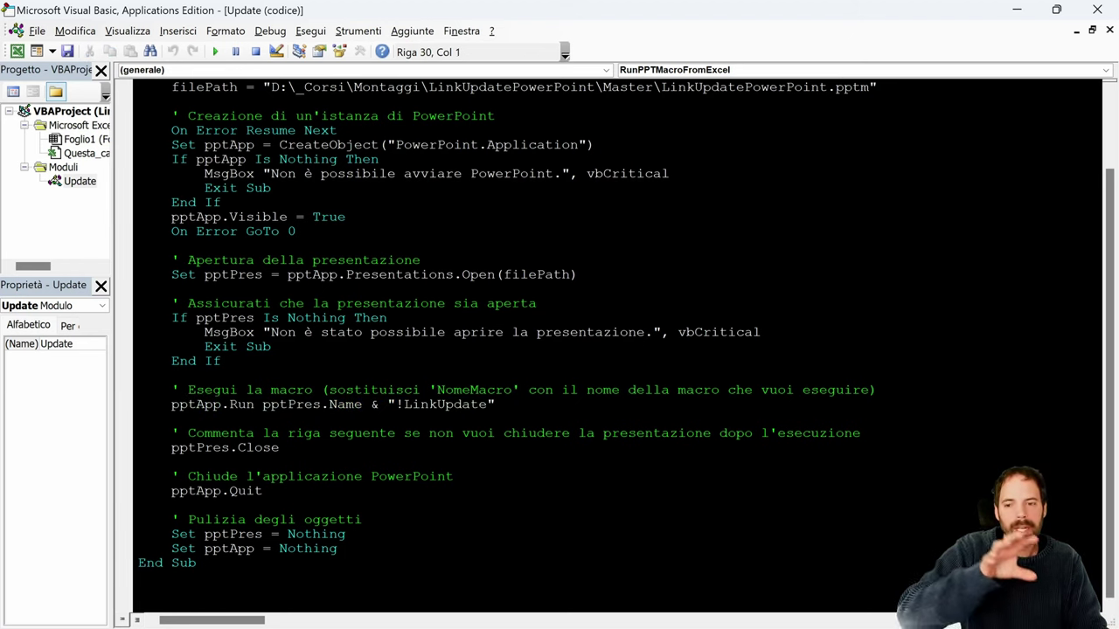
drag(495, 404, 172, 404)
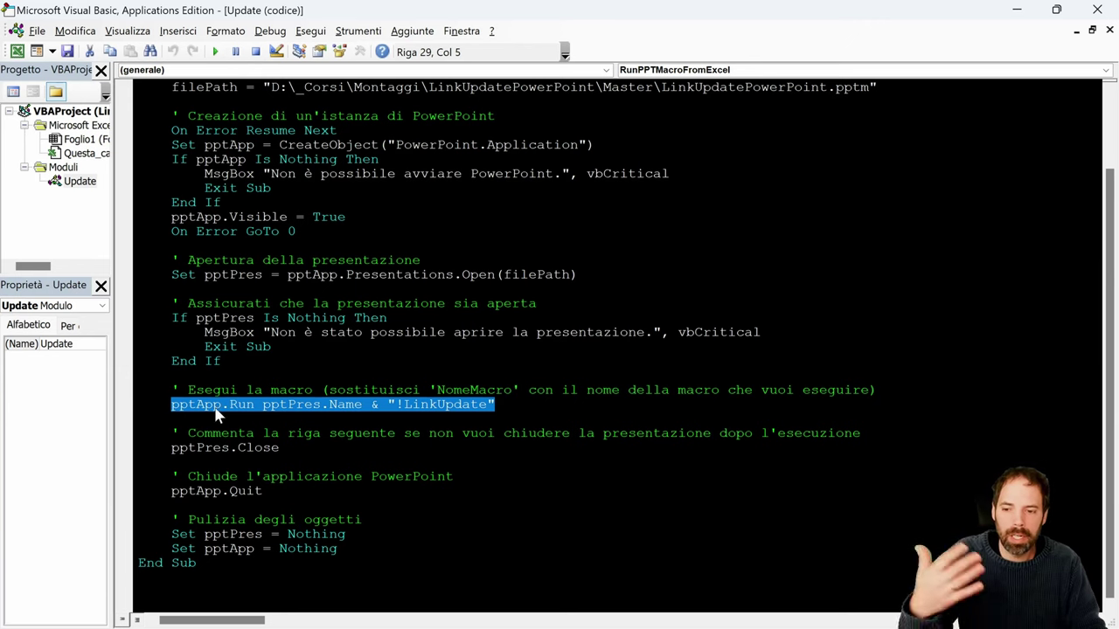
drag(280, 447, 171, 448)
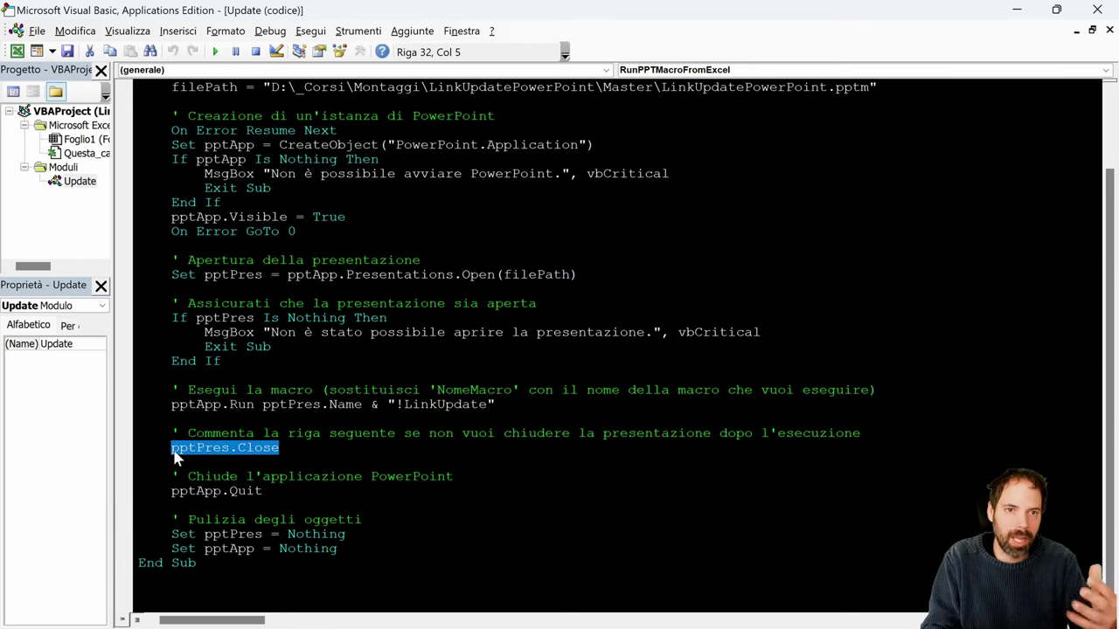
Step: Highlight the presentation file name, the Quit line and the two object-release lines
drag(876, 87, 637, 88)
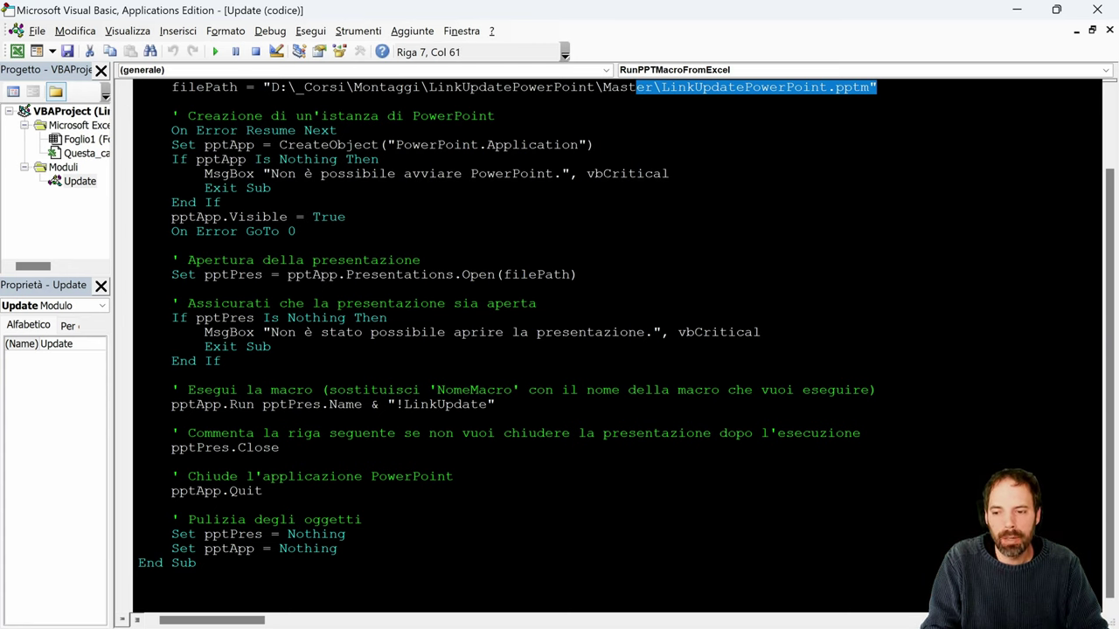
drag(262, 491, 171, 491)
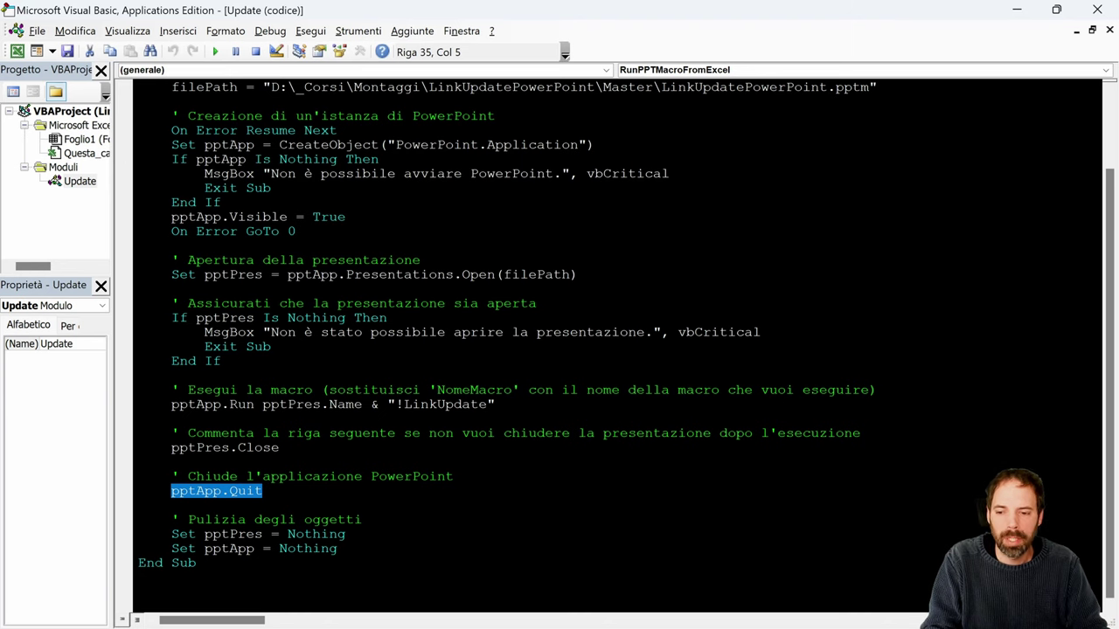
drag(337, 549, 146, 534)
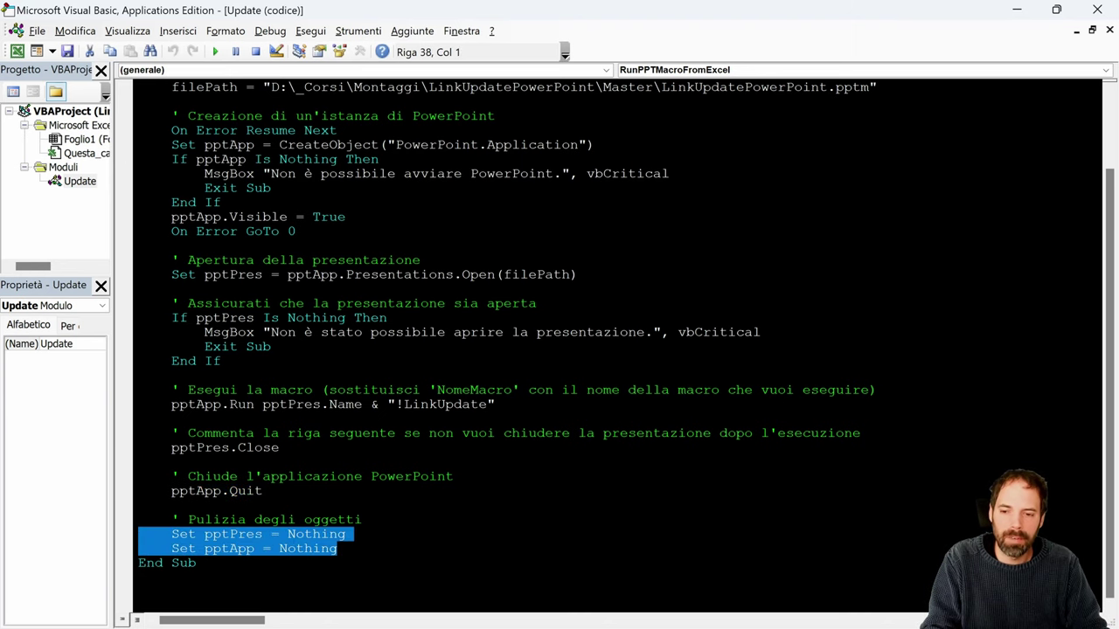
click(280, 448)
scroll(279, 448, up, 2)
Step: Back in the workbook, label the macro button shape 'Aggiorna ppt'
click(1097, 9)
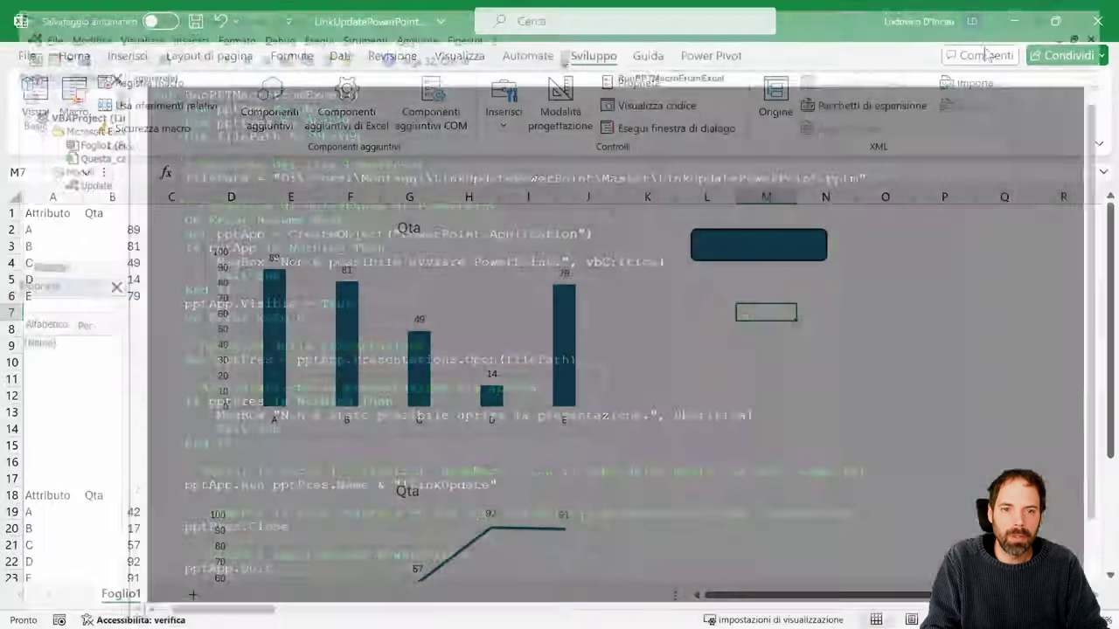
right_click(748, 253)
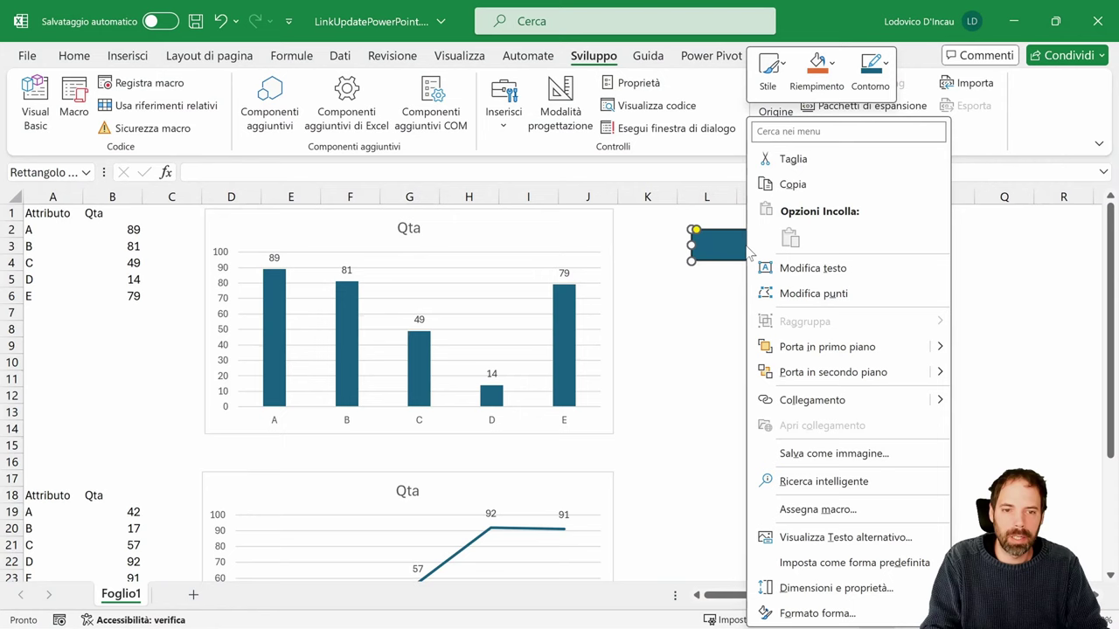
click(794, 267)
text(Aggiorna ppt)
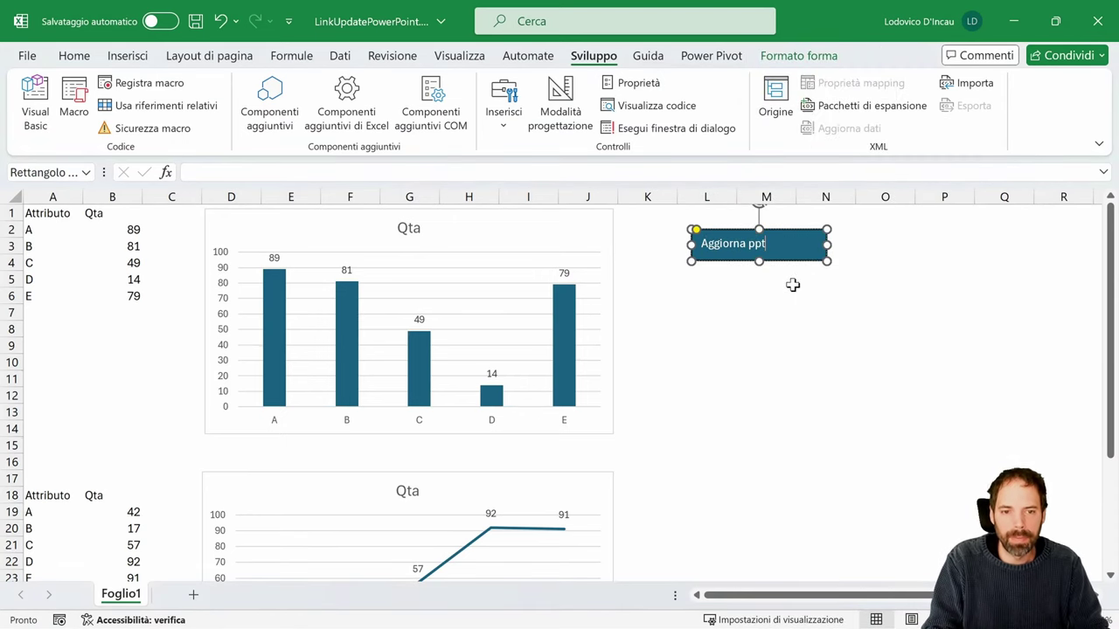
click(792, 283)
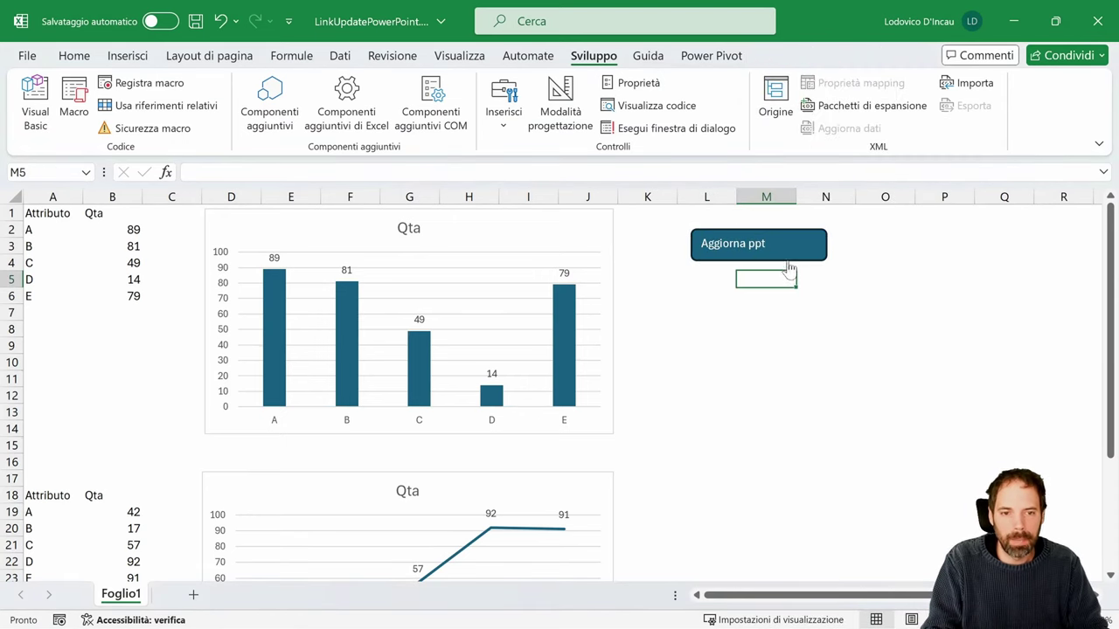
Step: Centre and enlarge the 'Aggiorna ppt' label, then run the button's update macro
right_click(787, 258)
click(72, 55)
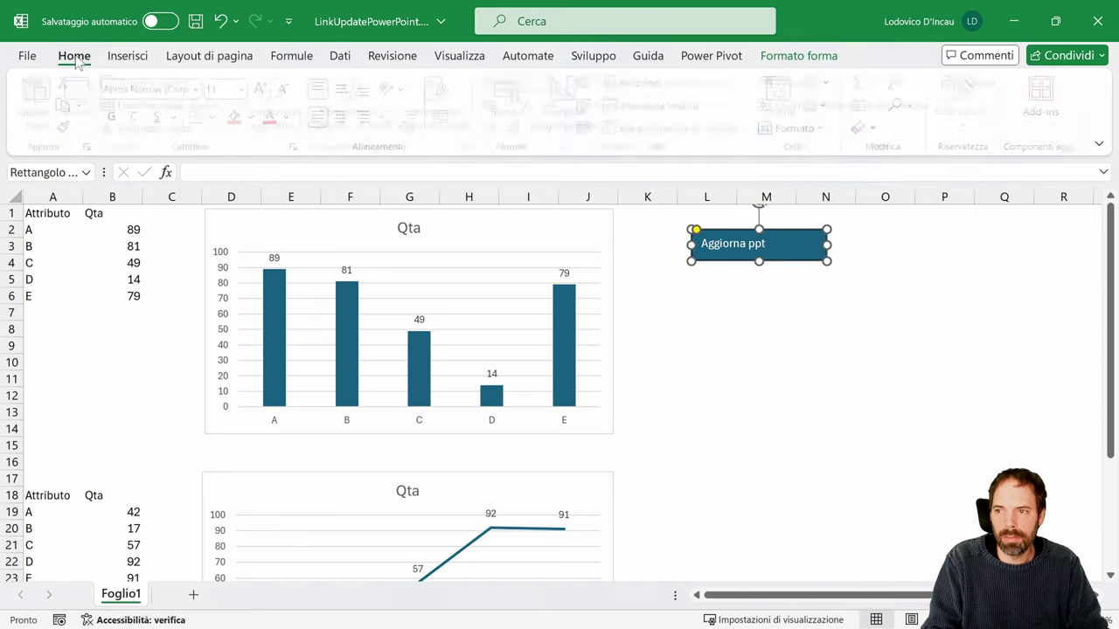
click(344, 116)
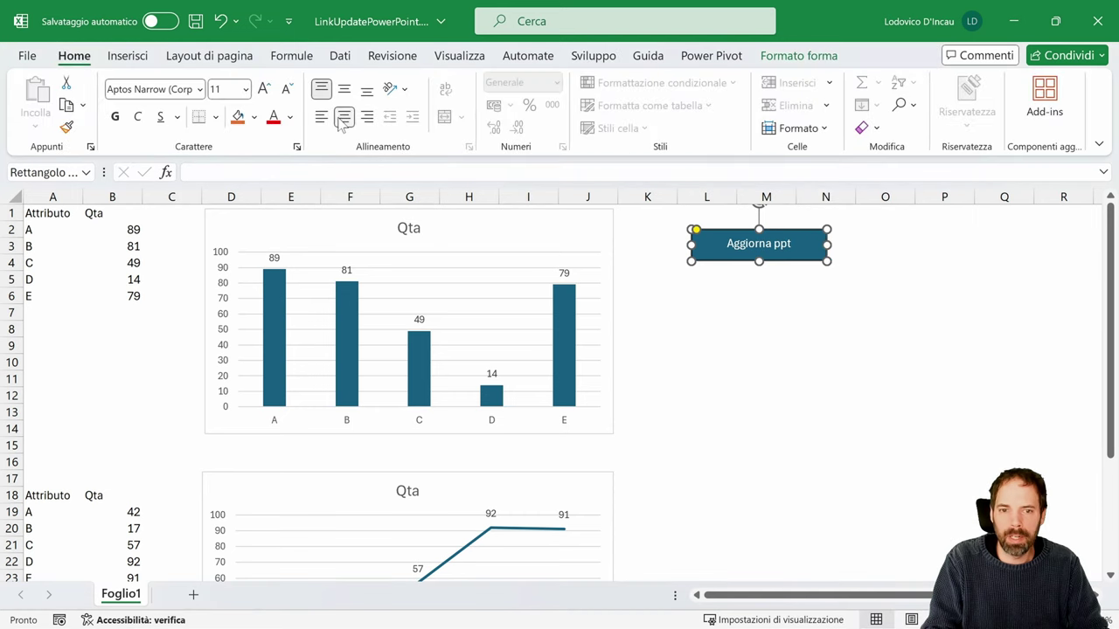
click(263, 90)
click(264, 90)
click(841, 380)
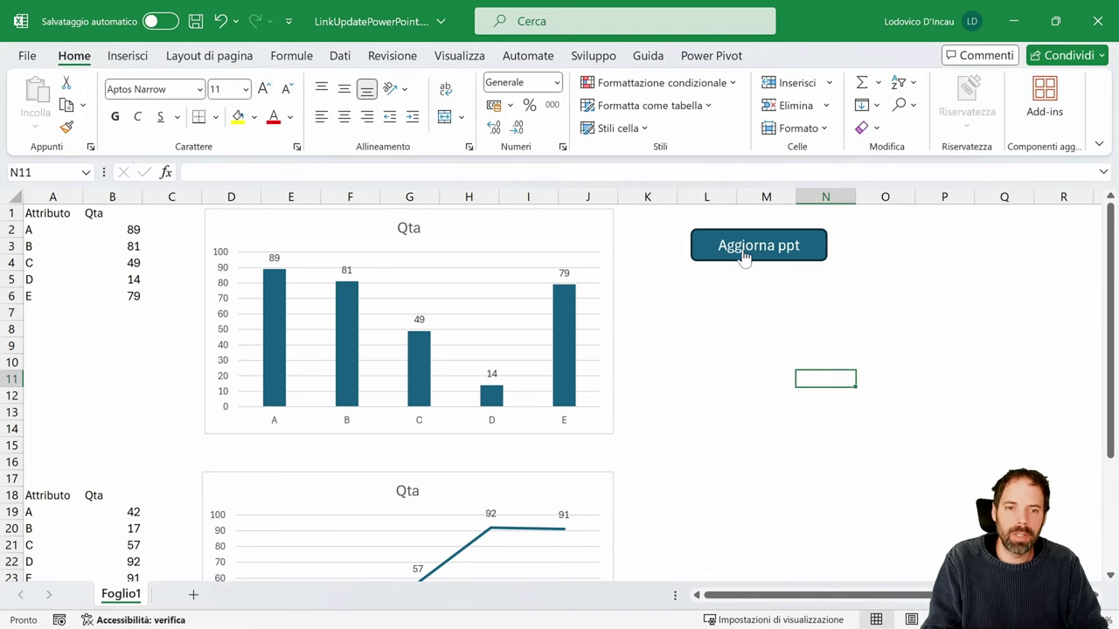
click(742, 255)
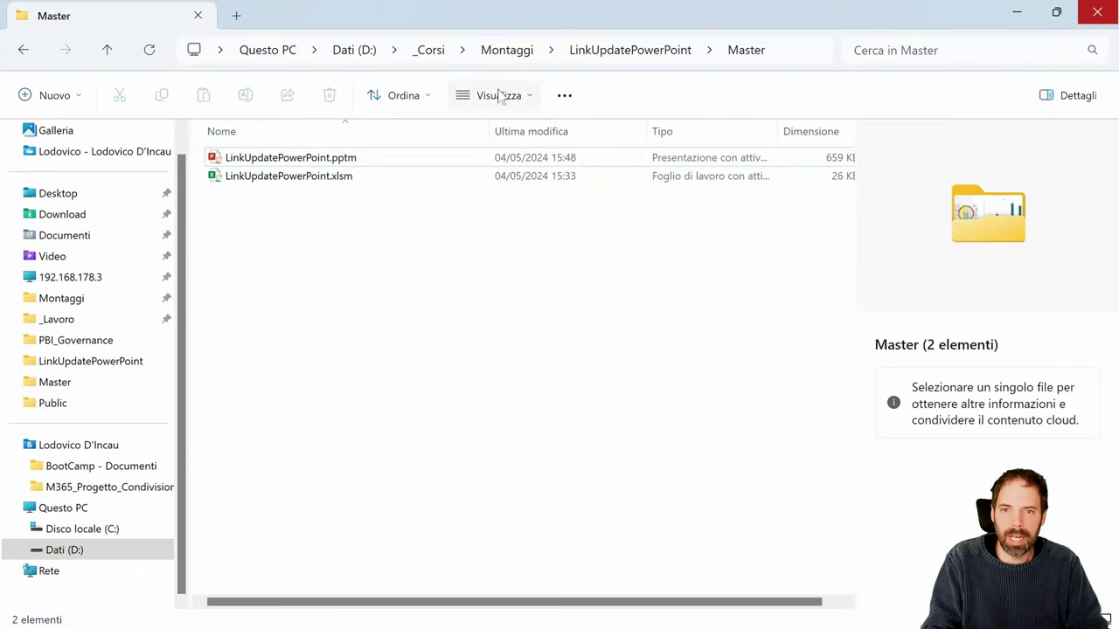
Step: Verify the freshly saved LinkUpdatePowerPoint_20240504.pptm in the Public folder, then switch back to Excel
click(620, 52)
double_click(237, 179)
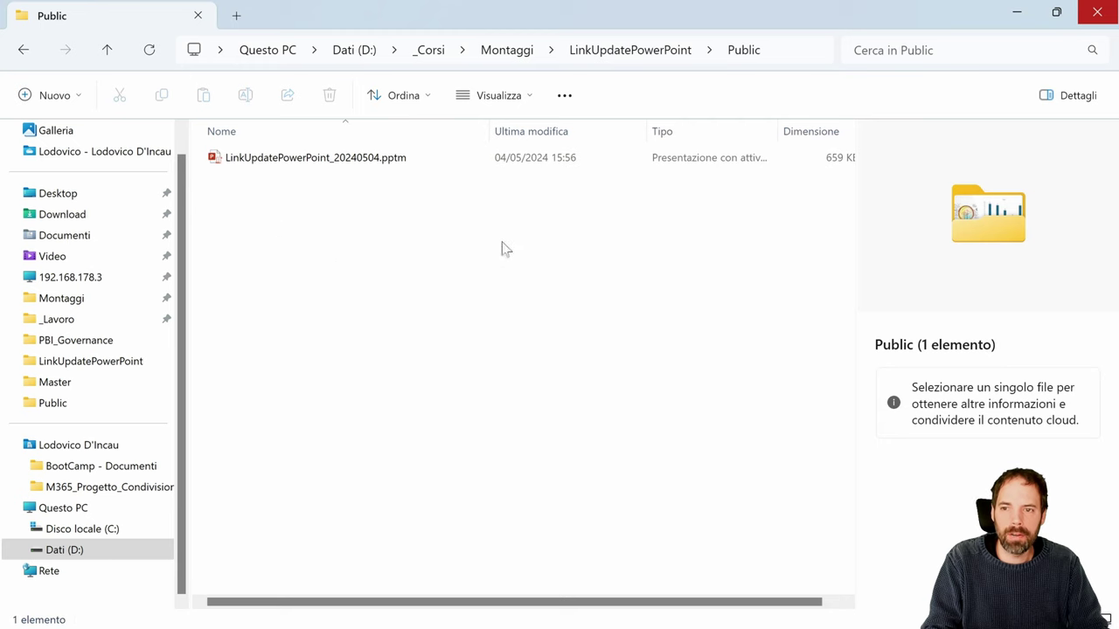
click(306, 157)
click(407, 238)
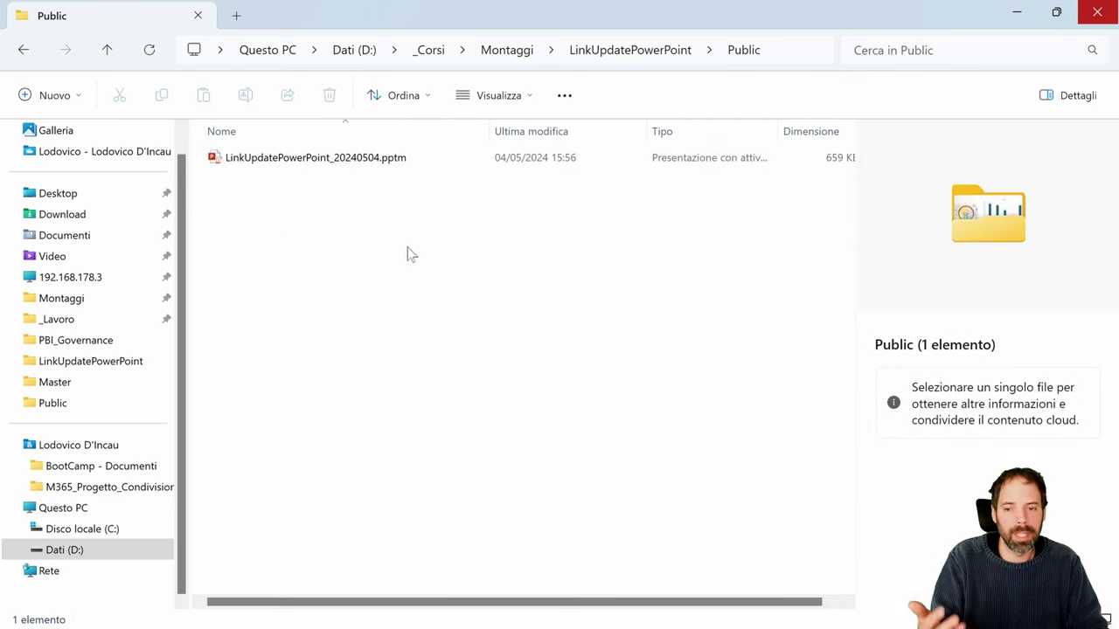
click(656, 611)
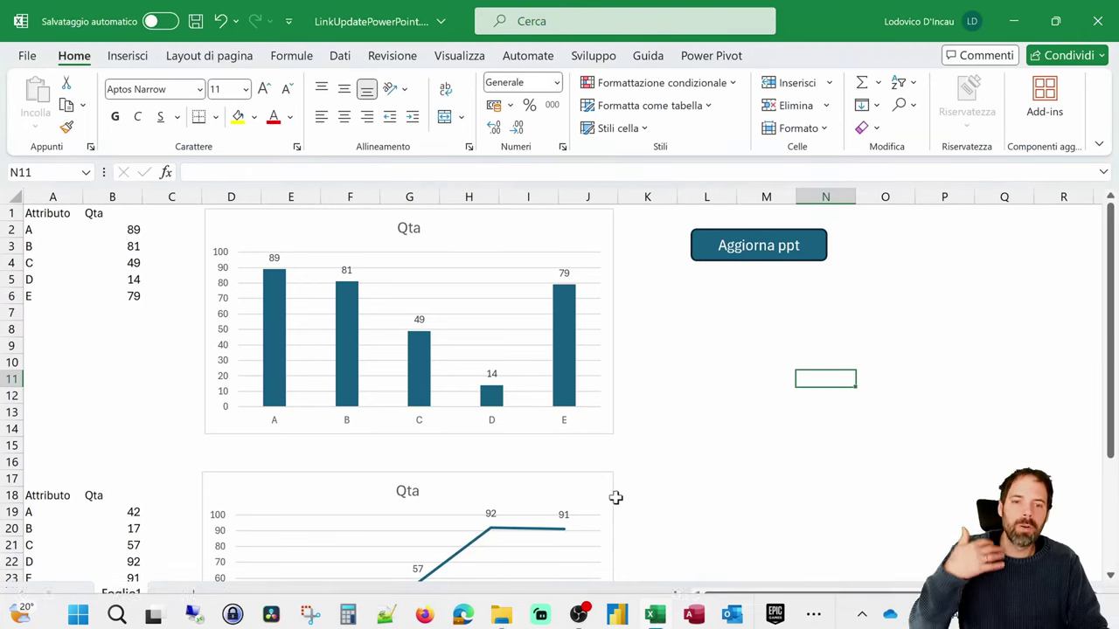